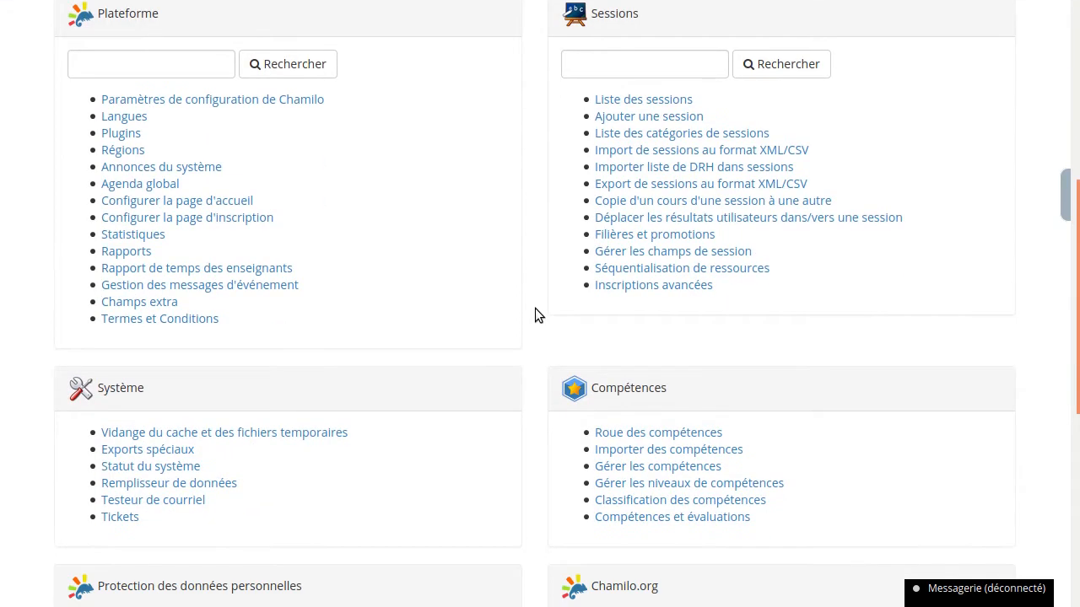
scroll(535, 309, down, 1)
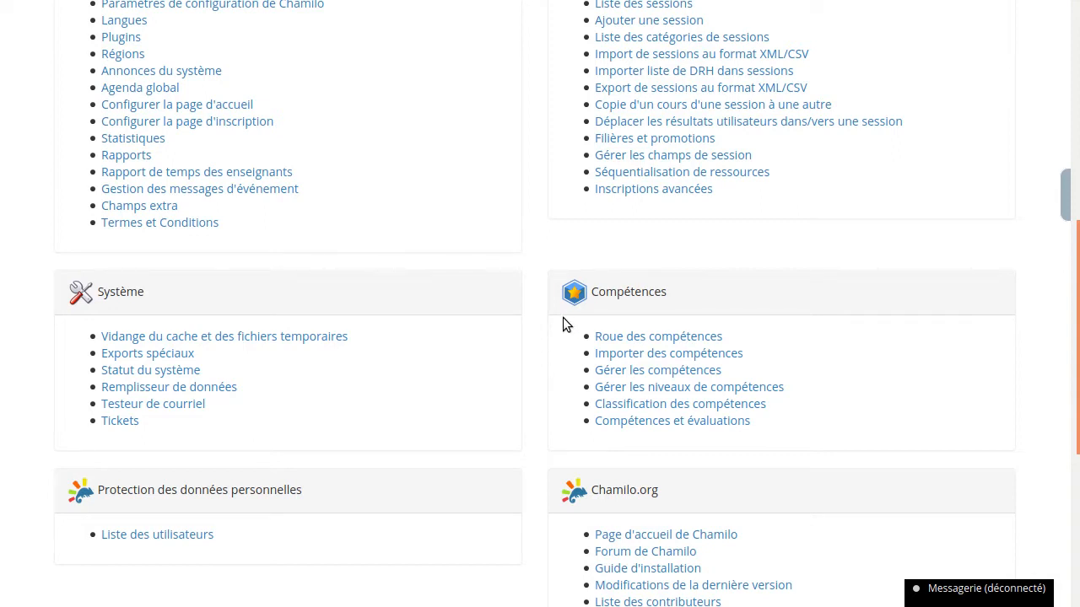
- Open the skills management page (Gérer les compétences) from the platform administration's Compétences section
scroll(532, 301, up, 5)
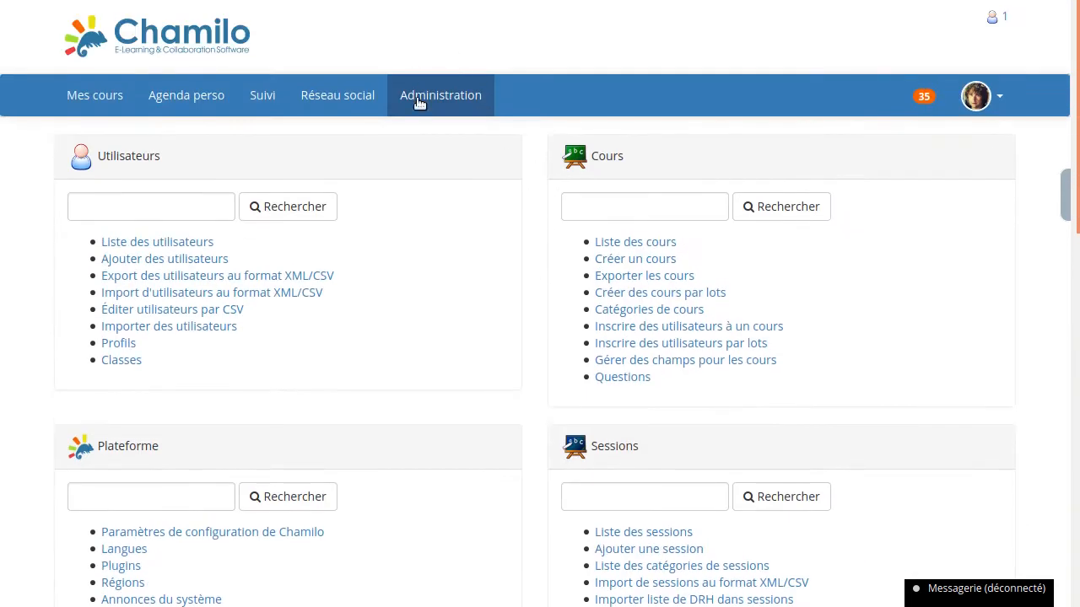
scroll(550, 166, down, 5)
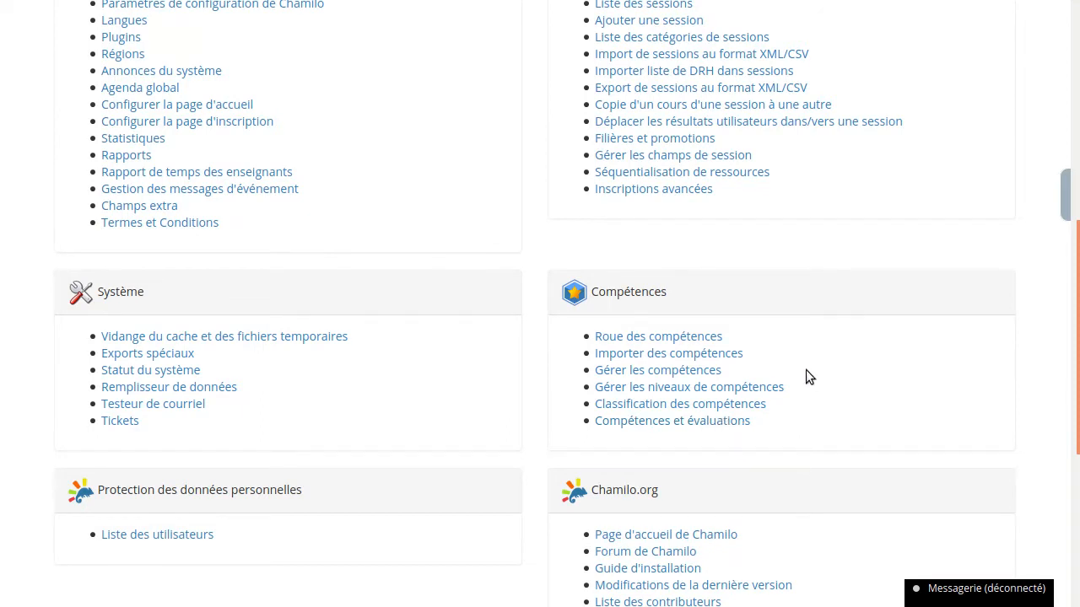
click(659, 374)
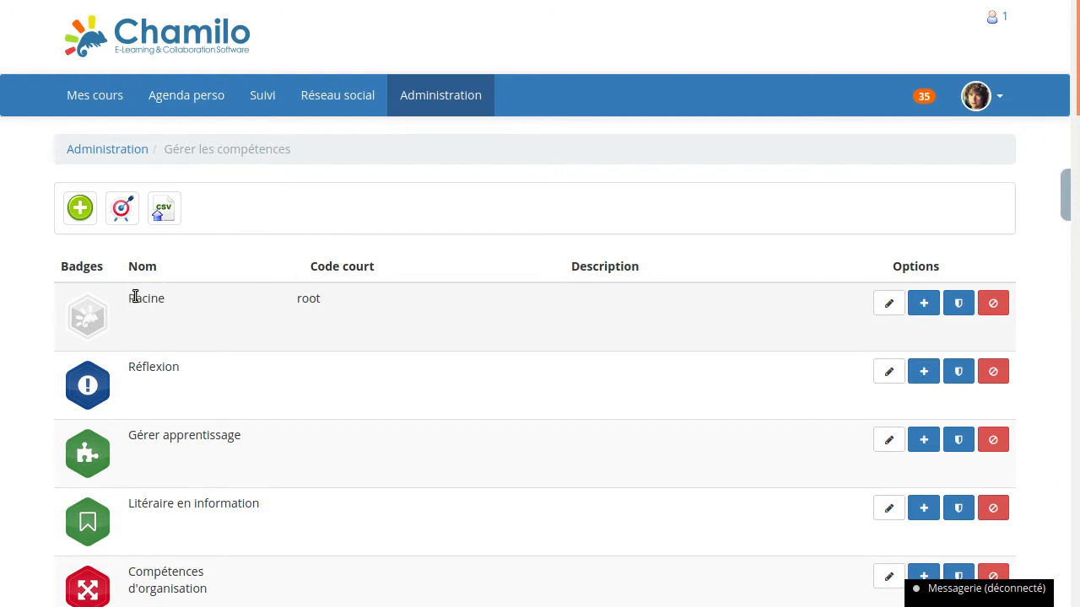
- Examine the name and short code of the root skill Racine and the skills listed below it
drag(129, 298, 264, 301)
click(242, 306)
double_click(305, 297)
double_click(146, 297)
click(290, 300)
scroll(337, 328, down, 3)
scroll(392, 359, up, 3)
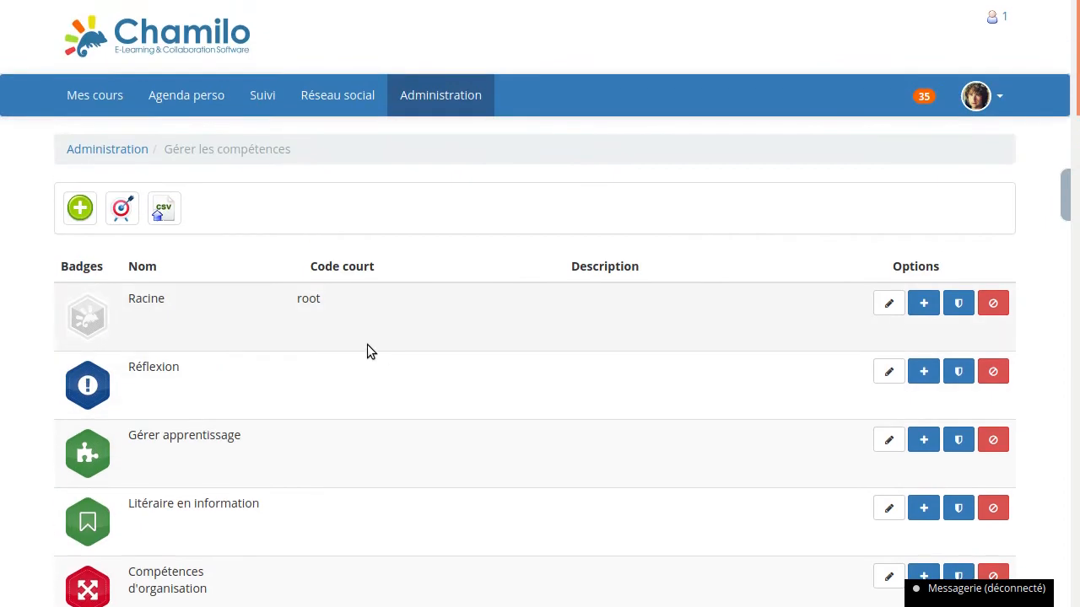
- View the skills wheel, return to the skills list and find the Collaboration skill by searching for "collab"
click(121, 218)
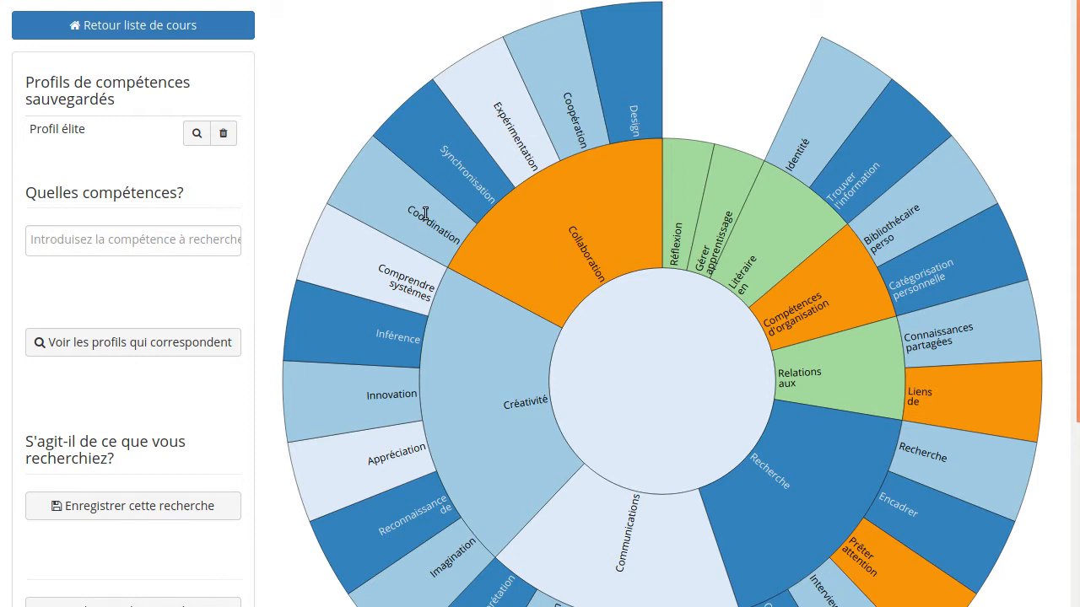
click(10, 0)
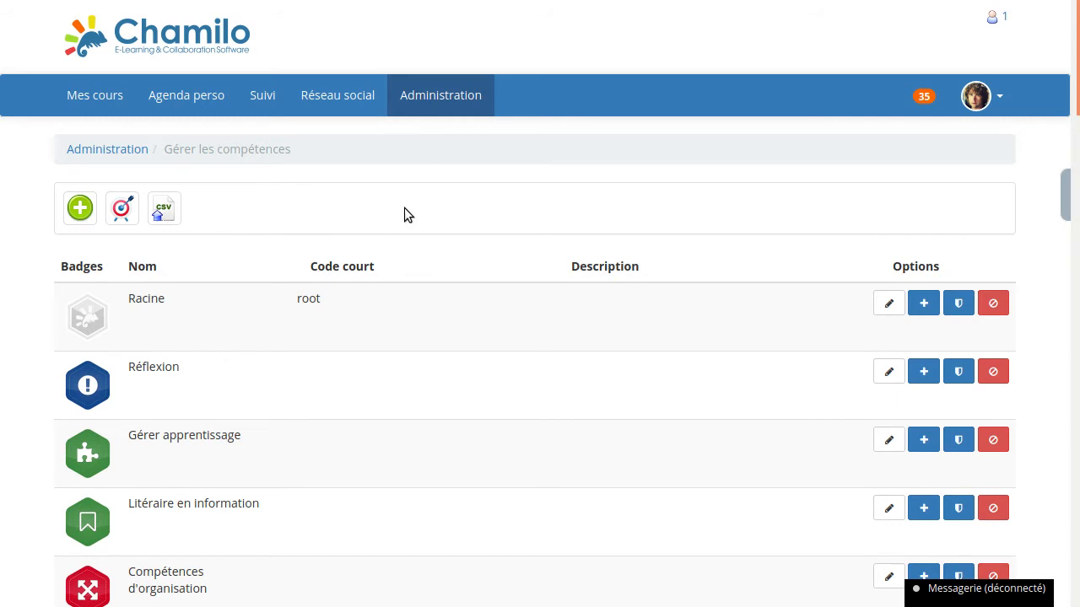
key(ctrl+f)
text(collab)
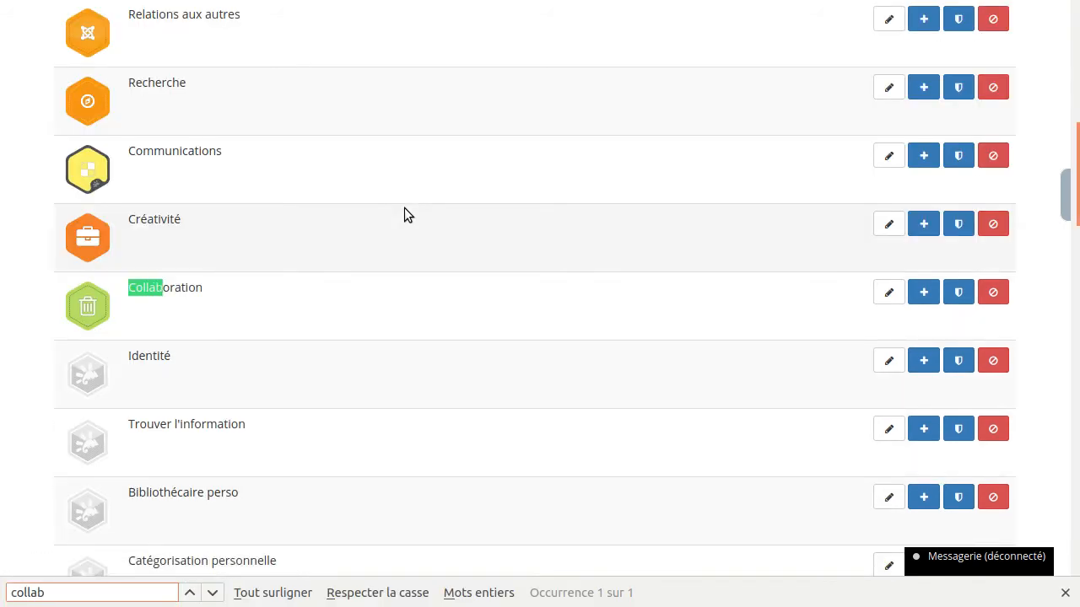
click(258, 293)
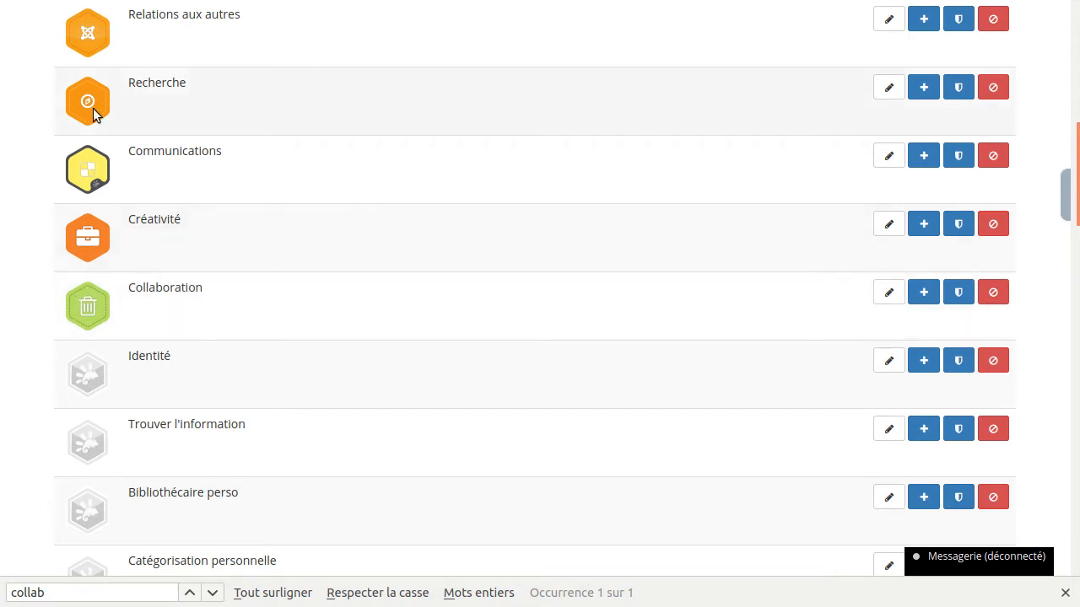
- Start creating a new skill and name it "Algorithmique de base"
scroll(294, 282, up, 6)
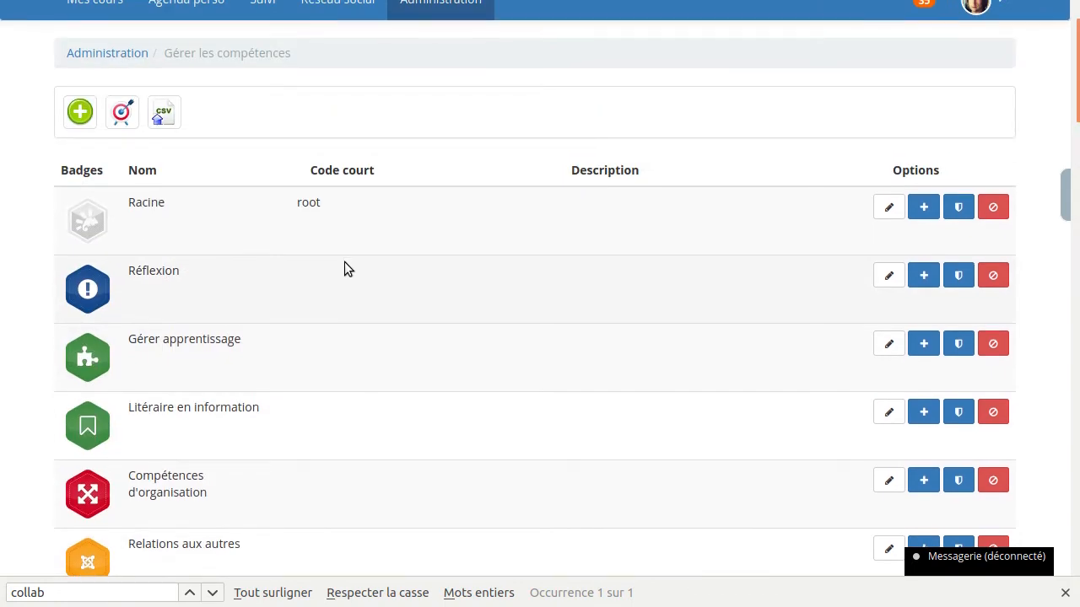
scroll(251, 300, up, 1)
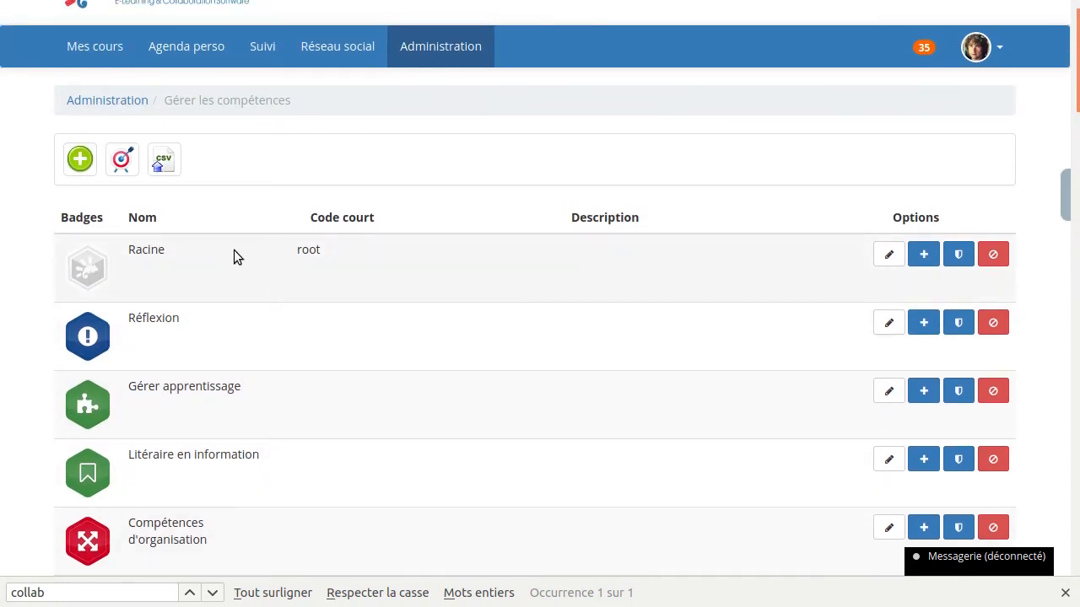
click(80, 159)
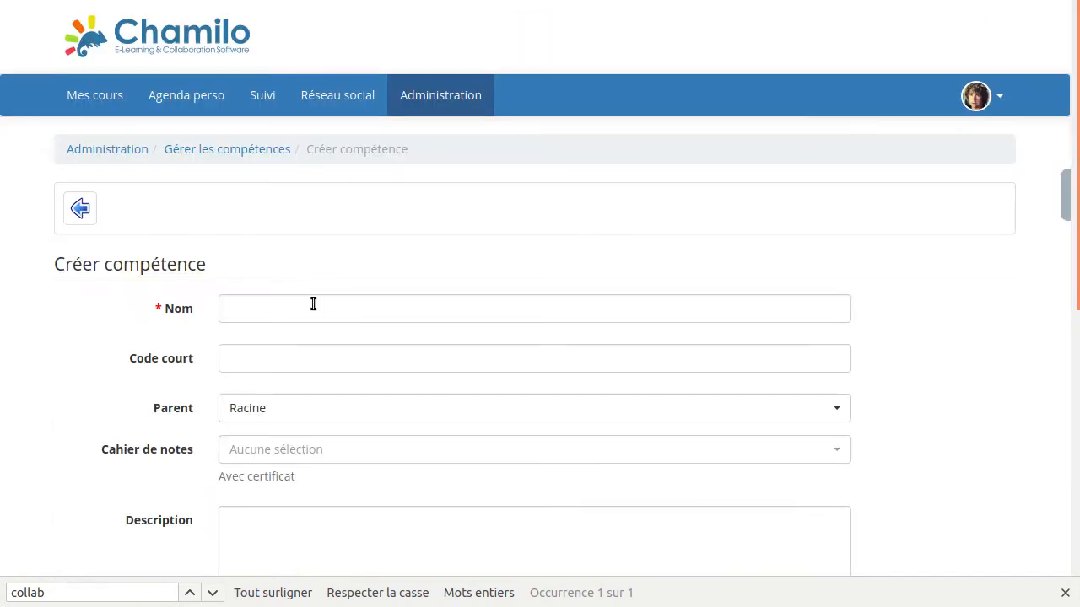
click(316, 303)
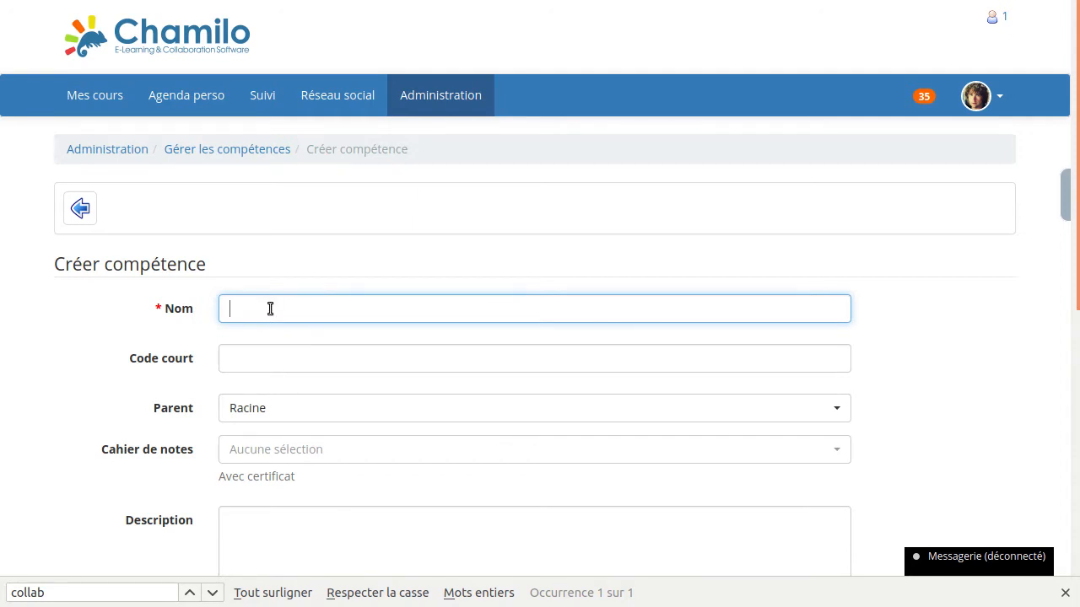
text(Algorithmique de base)
- Set the new skill's short code to "Algo"
click(298, 361)
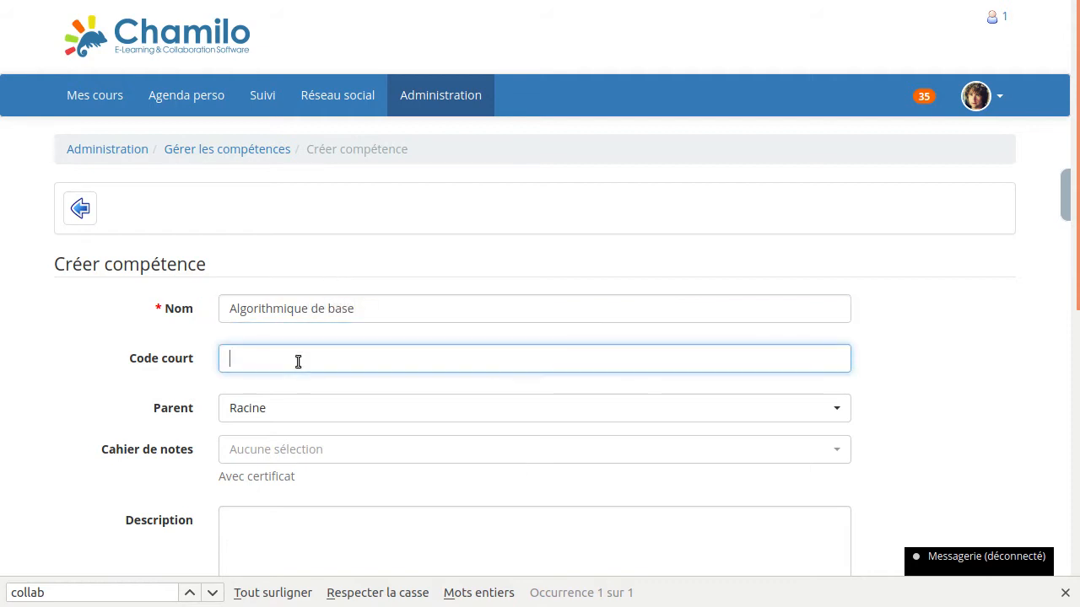
text(ALGO)
key(BackSpace)
key(BackSpace)
key(BackSpace)
key(BackSpace)
text(Algo)
- Choose Réflexion as the parent of the new skill
scroll(132, 312, down, 3)
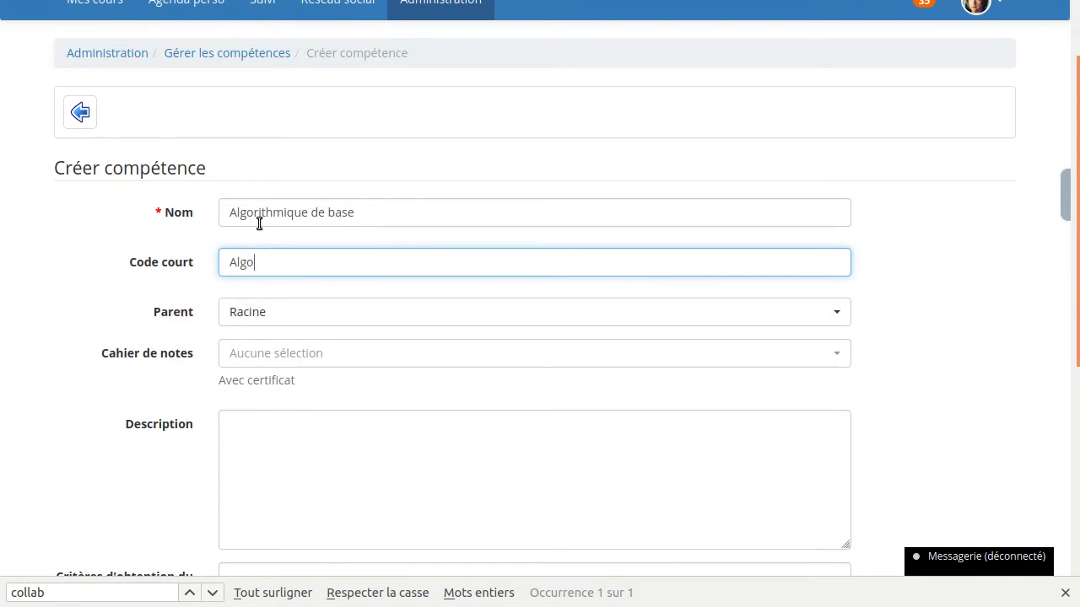
click(272, 312)
click(275, 314)
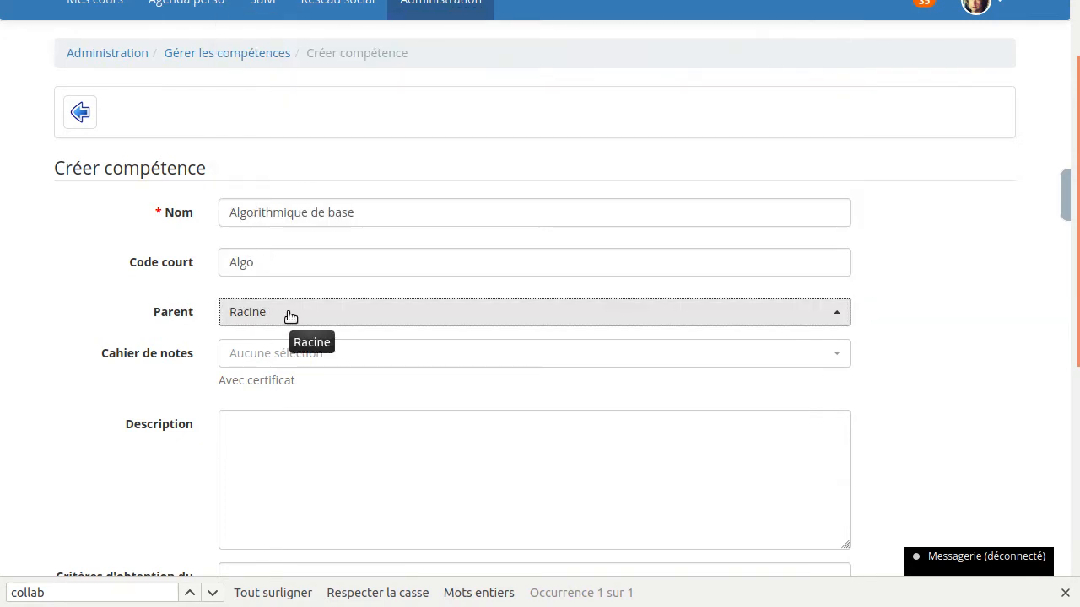
click(290, 316)
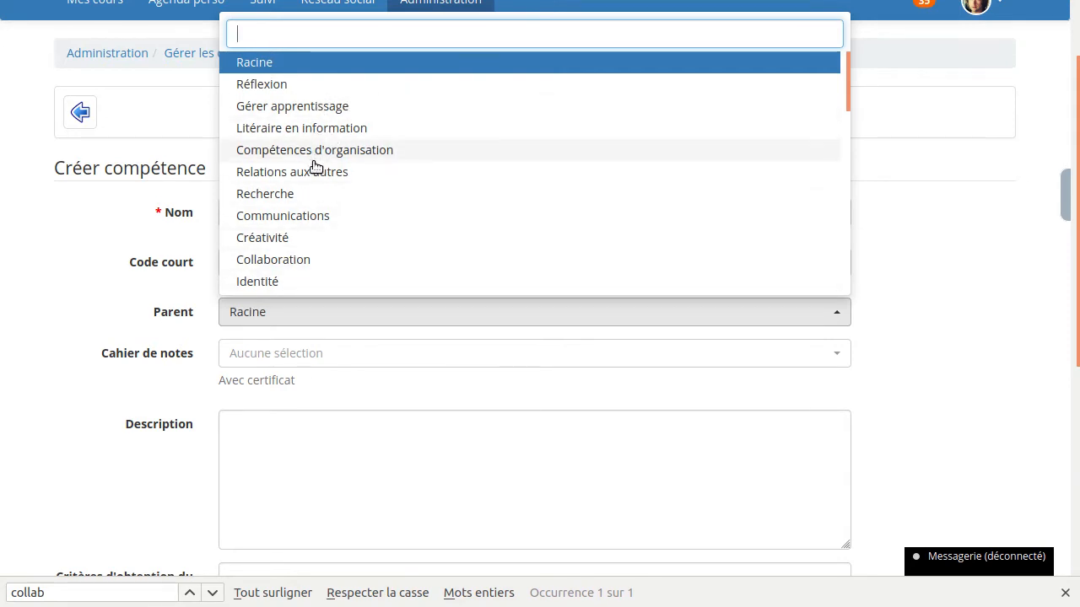
click(269, 87)
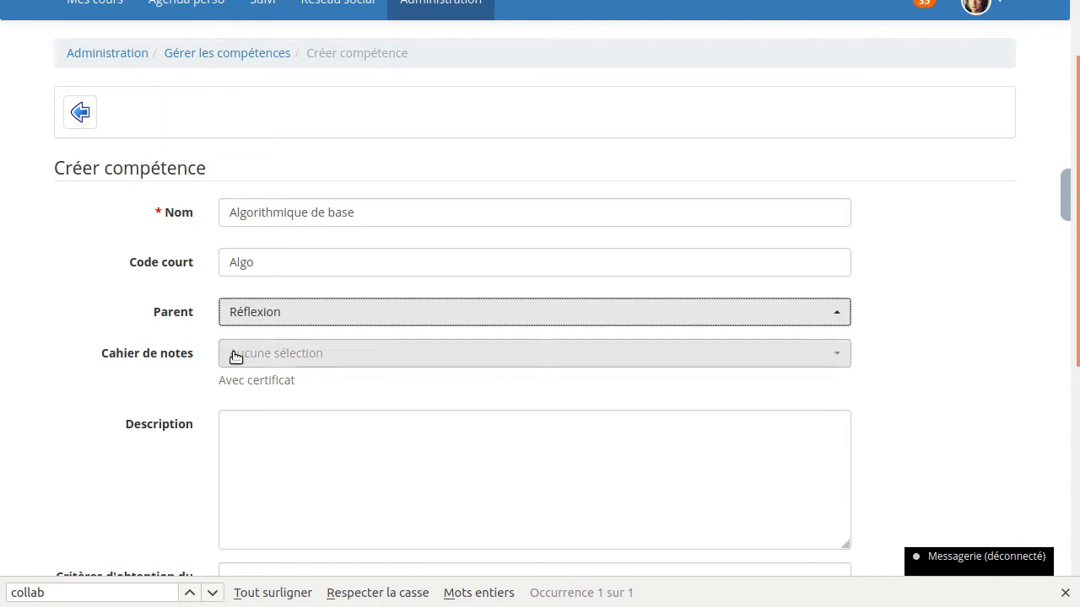
click(92, 336)
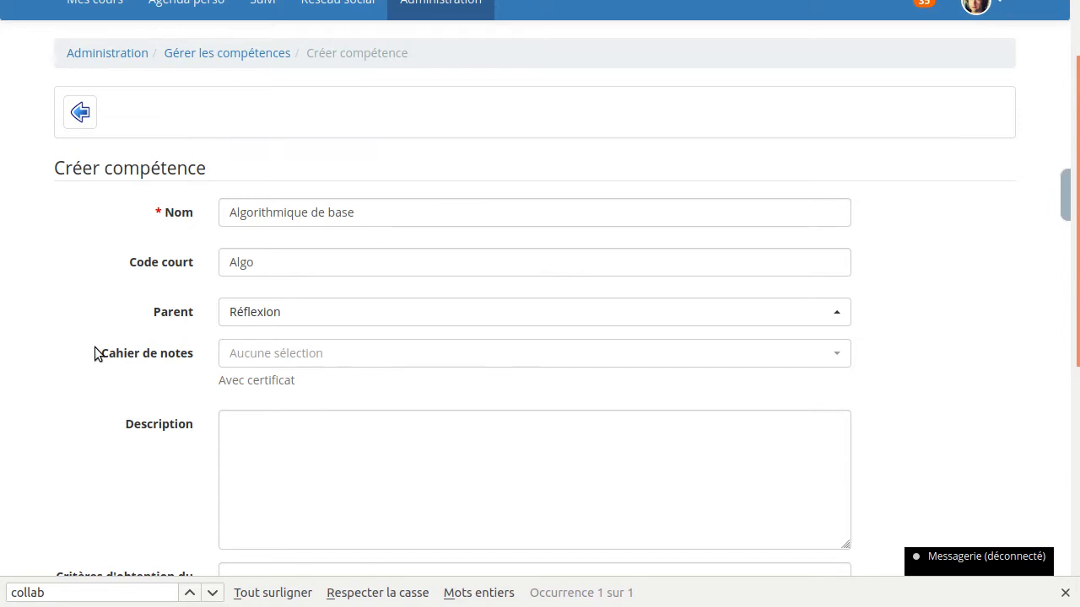
- Examine the gradebook choices and the description, badge criteria and tags fields of the skill form
click(271, 362)
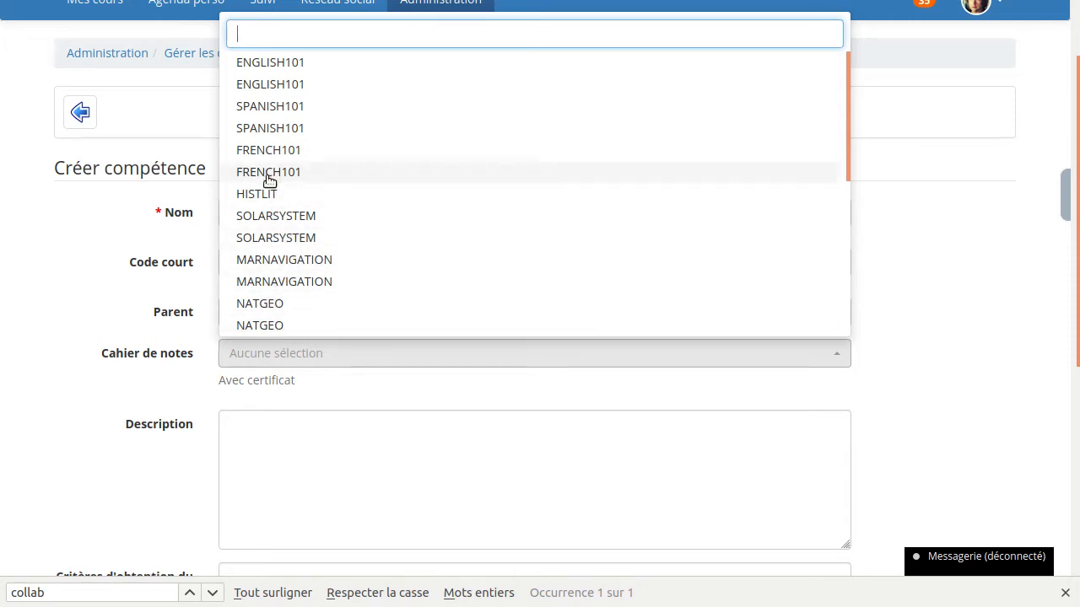
click(88, 335)
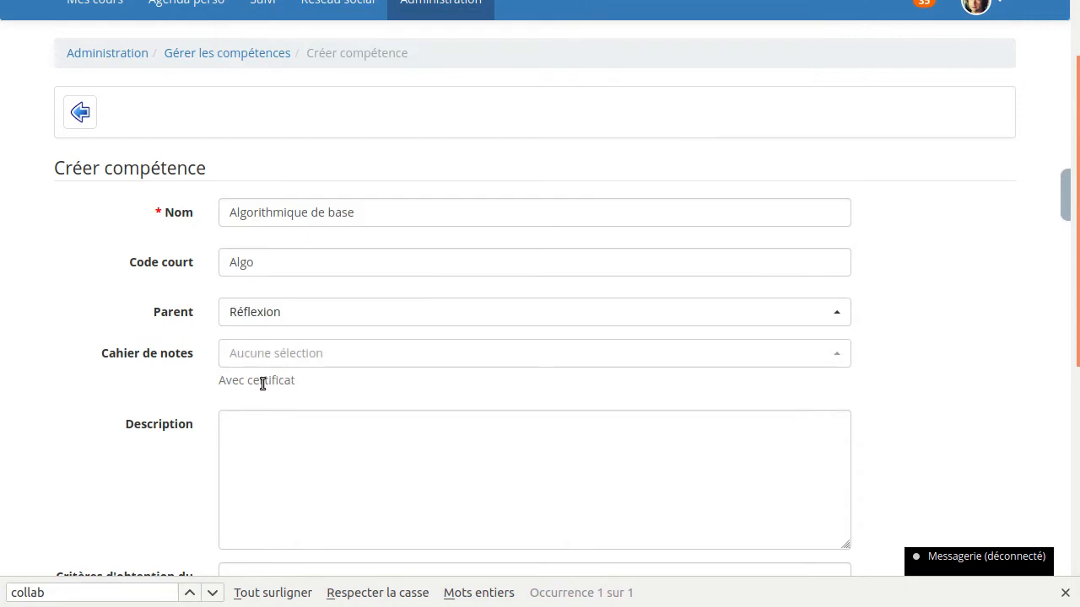
click(262, 442)
scroll(120, 401, down, 3)
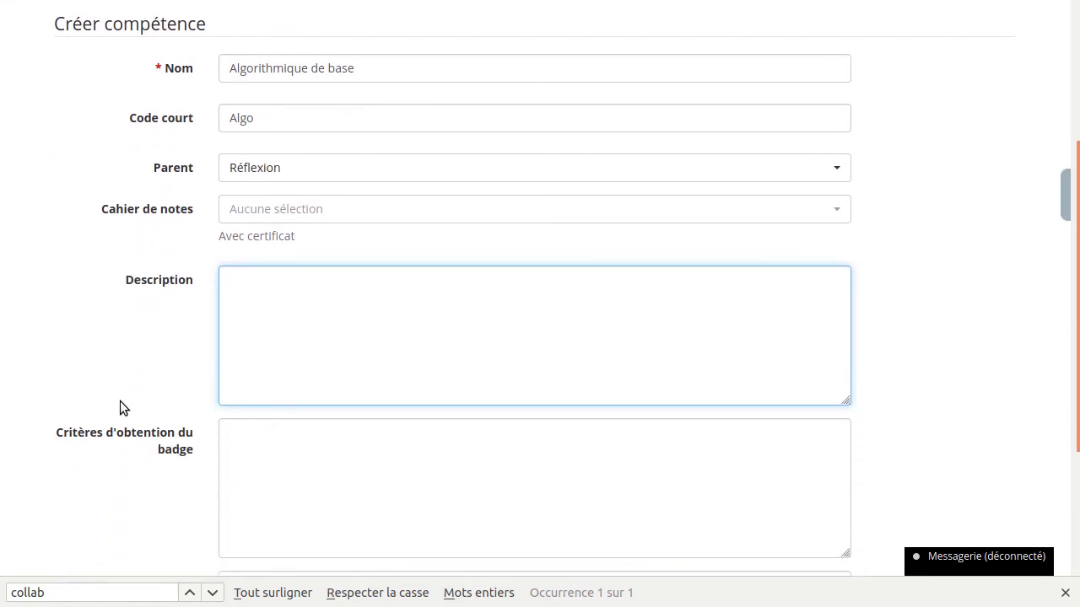
scroll(120, 402, down, 3)
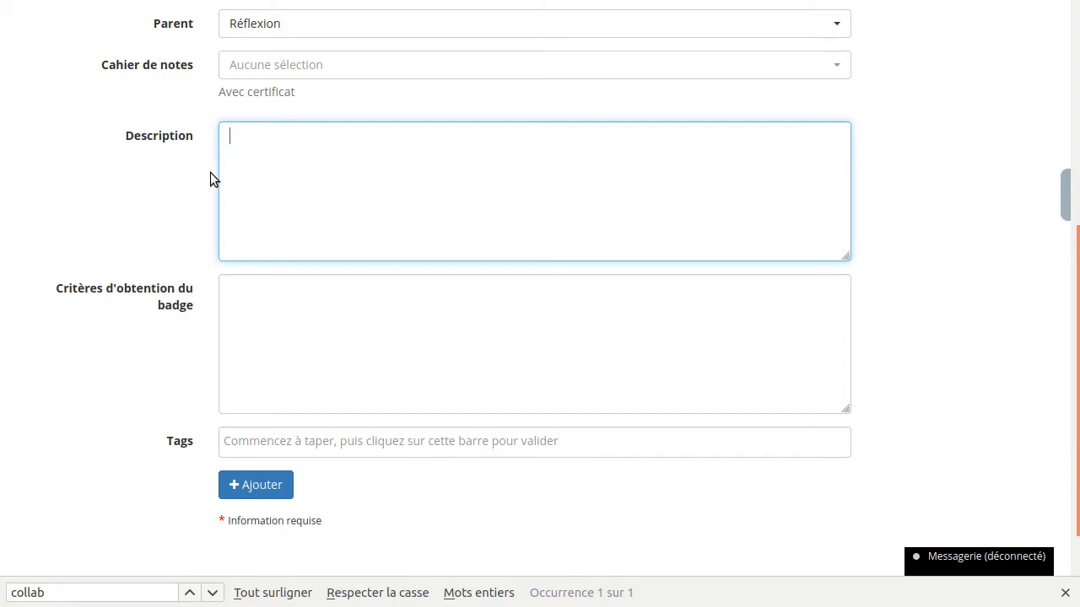
click(300, 314)
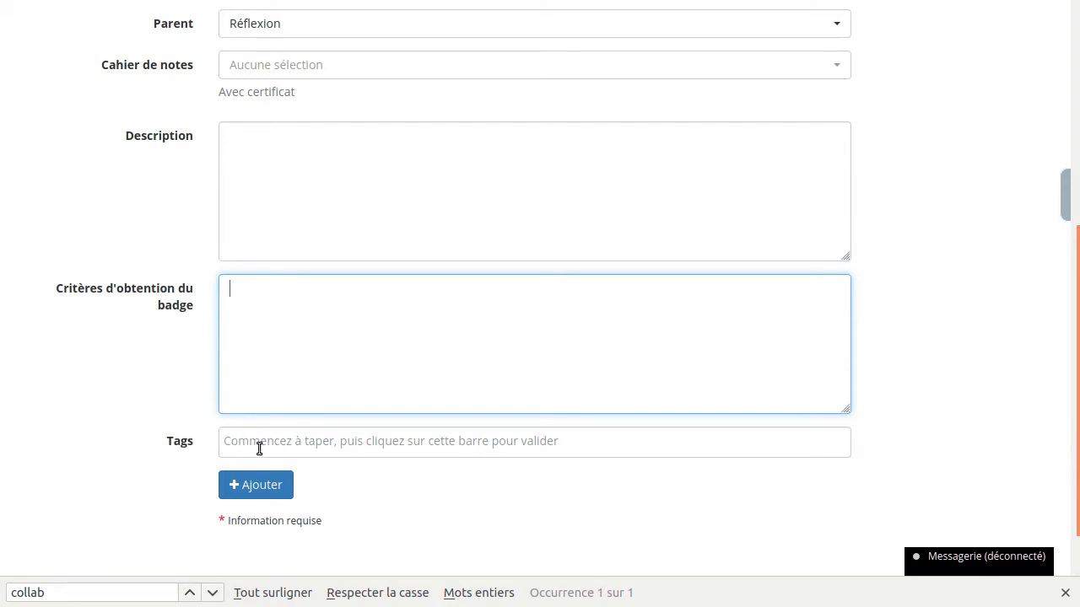
- Review the completed form and add the new skill to the platform
scroll(139, 354, up, 3)
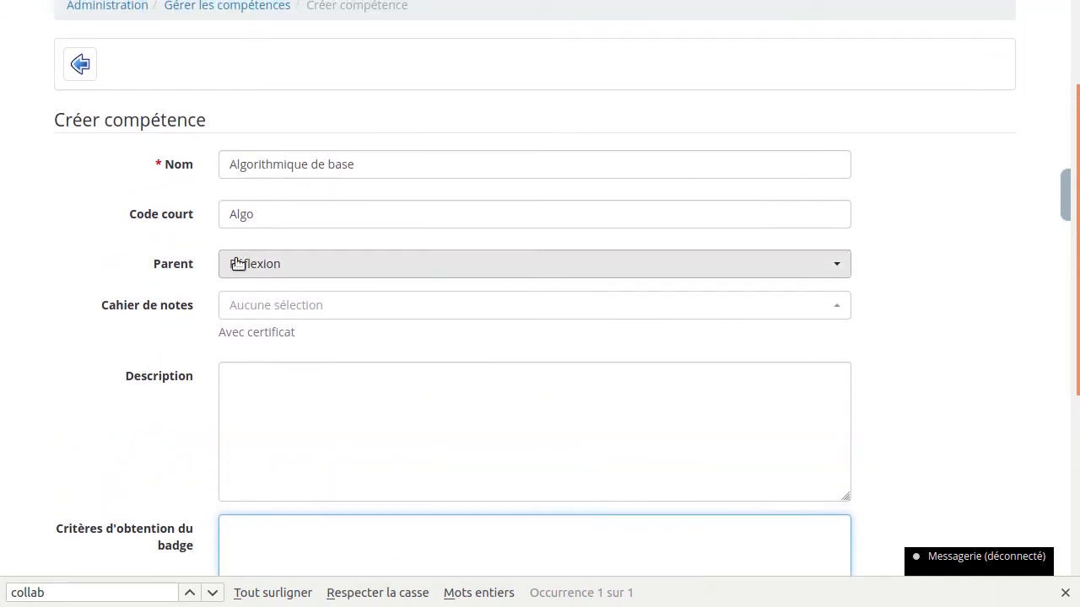
scroll(173, 282, down, 4)
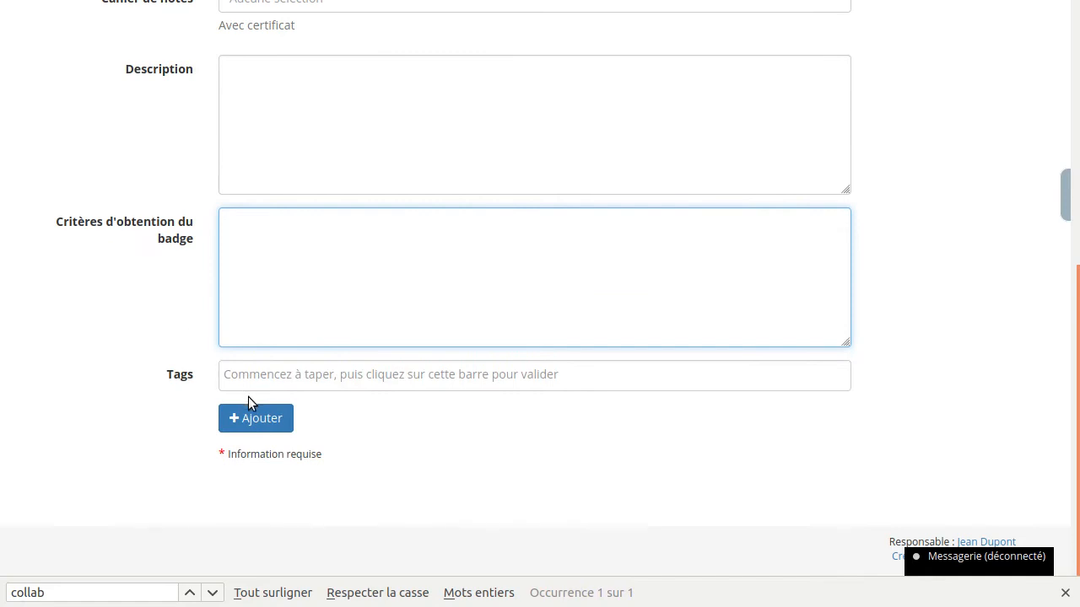
click(216, 375)
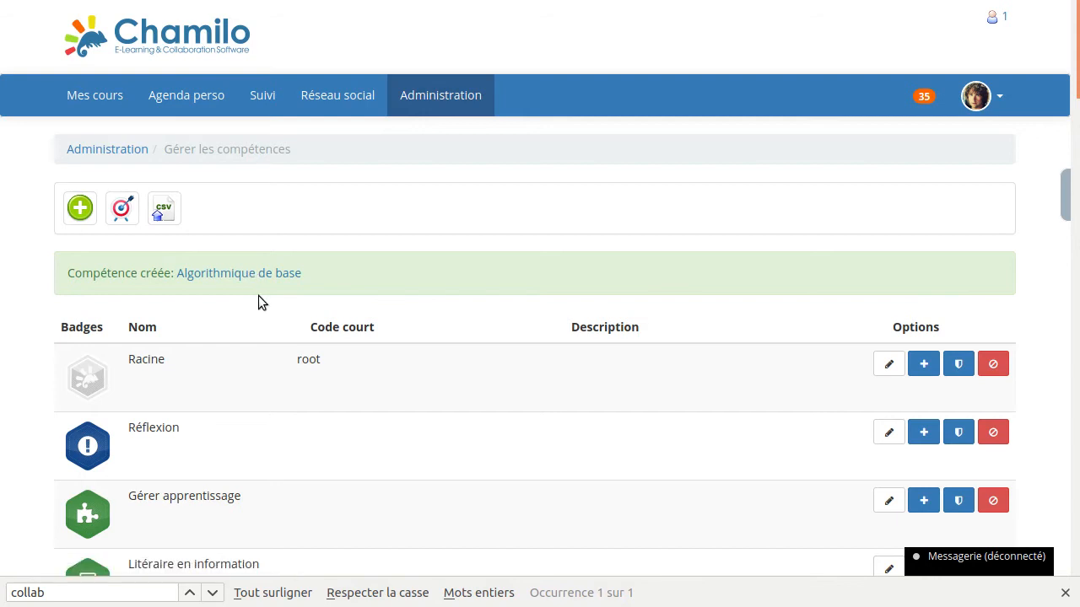
- Find the Algorithmique de base skill in the skills list by searching the page for "algo"
scroll(259, 301, down, 7)
scroll(258, 301, down, 2)
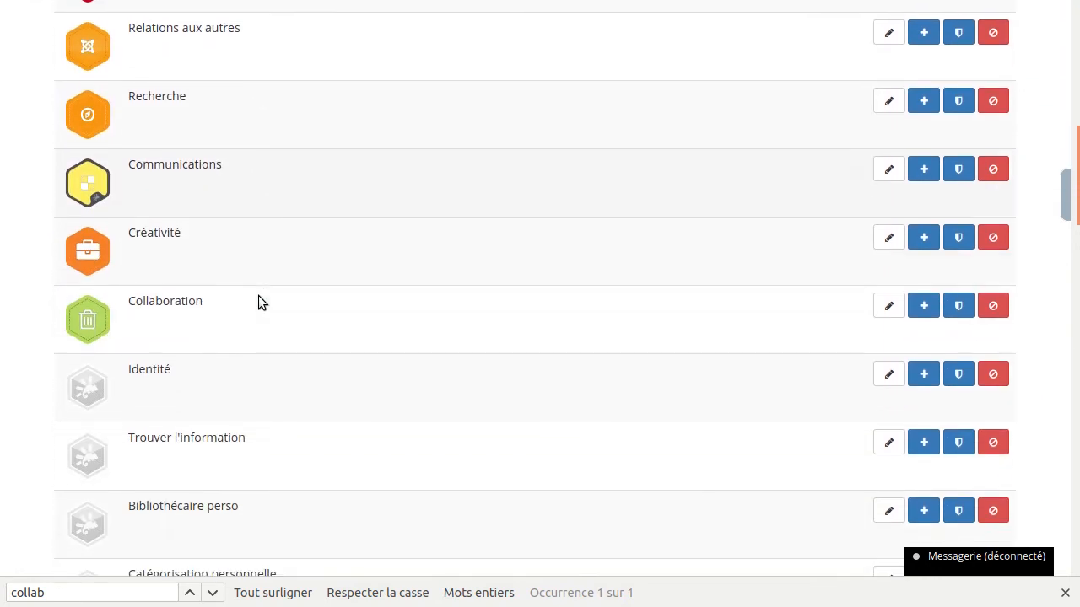
key(ctrl+f)
text(algo)
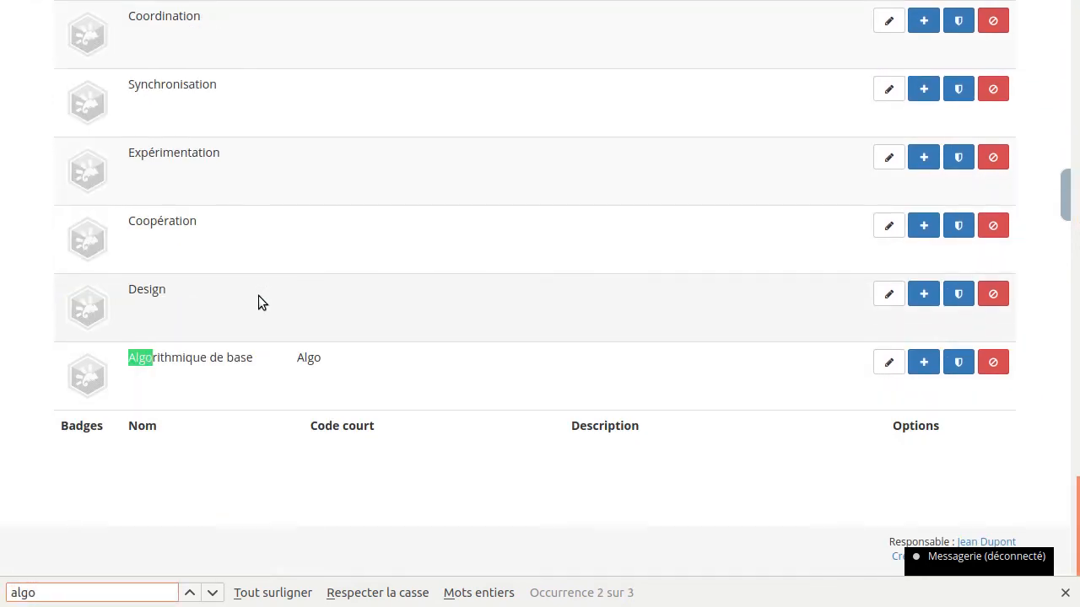
click(215, 390)
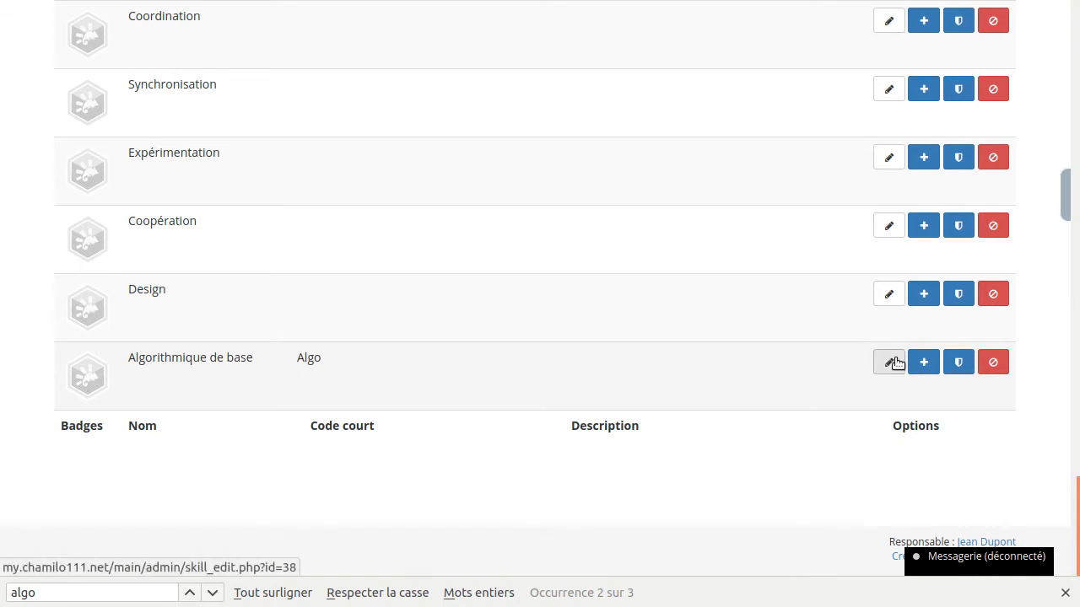
- Open badge creation for the Algorithmique de base skill and launch the integrated Badge Studio designer
click(958, 363)
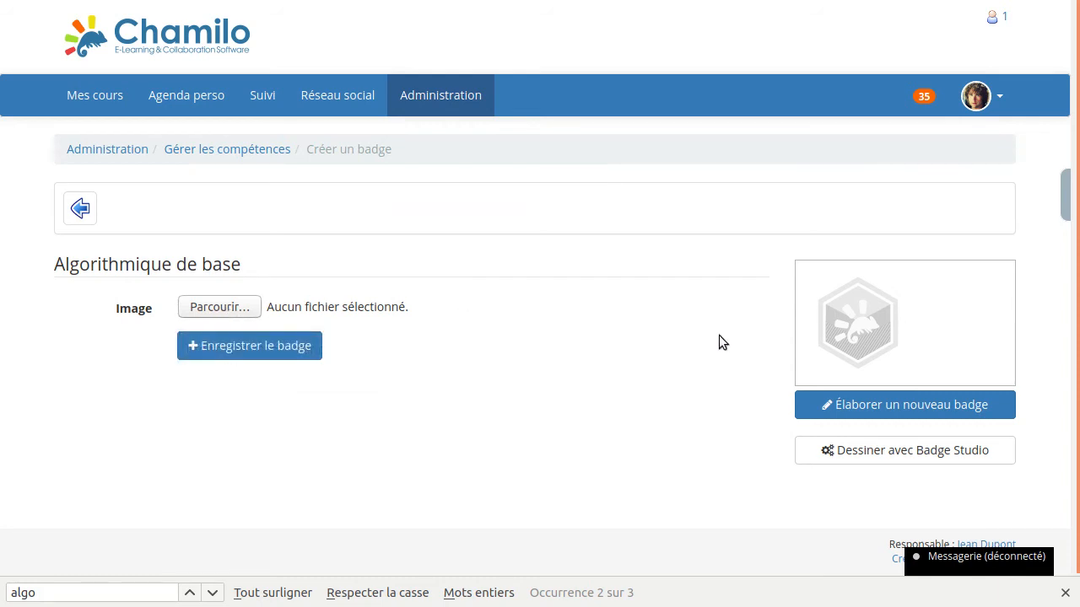
click(914, 406)
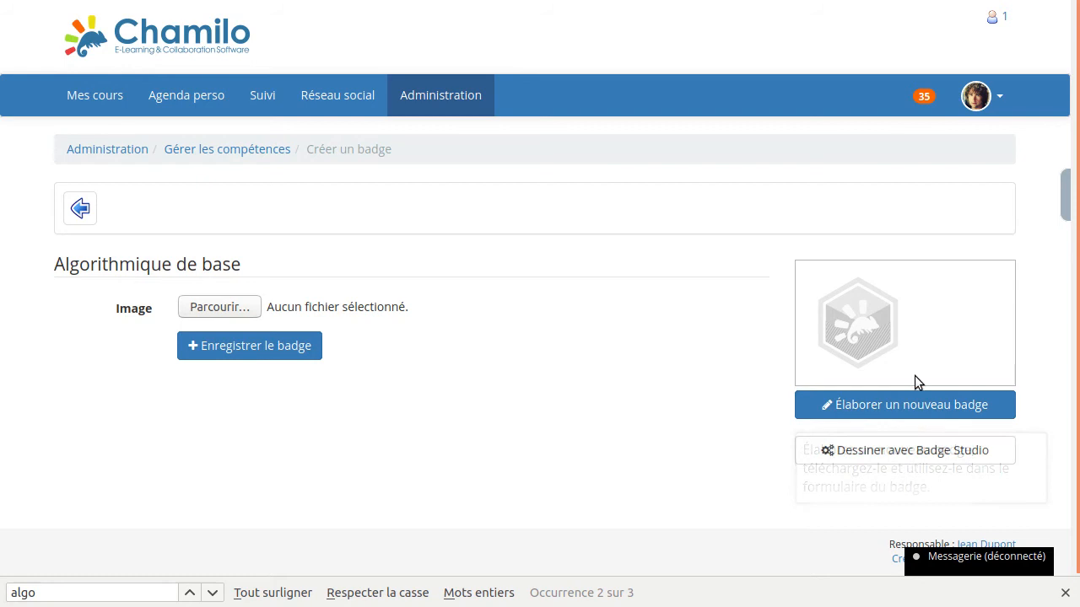
click(886, 458)
scroll(713, 333, down, 5)
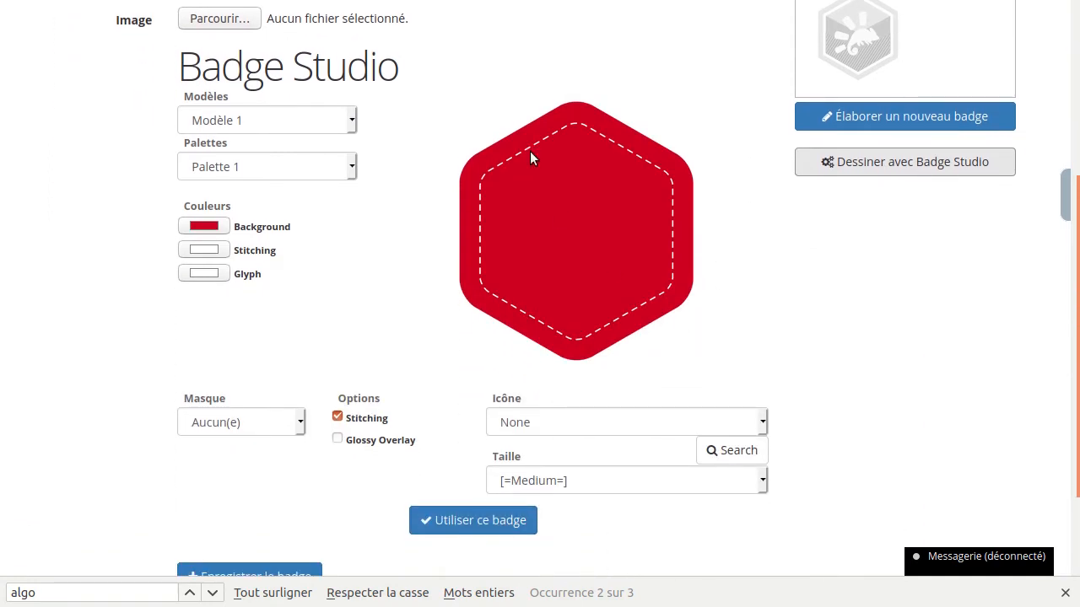
- Try the badge template Modèle 2 and switch the badge to Modèle 3
click(258, 118)
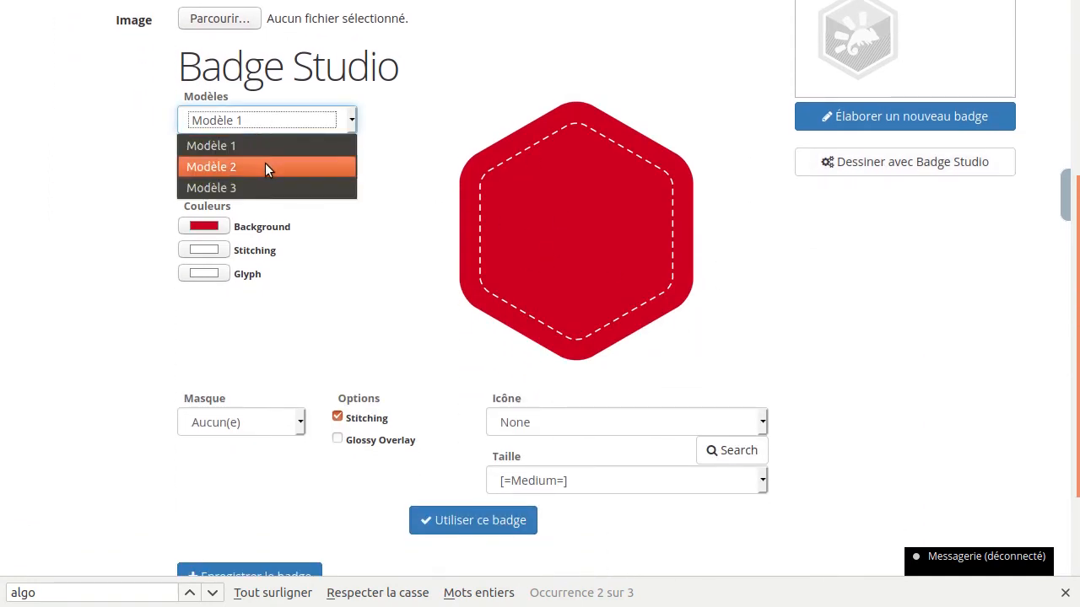
click(265, 166)
click(253, 123)
click(274, 185)
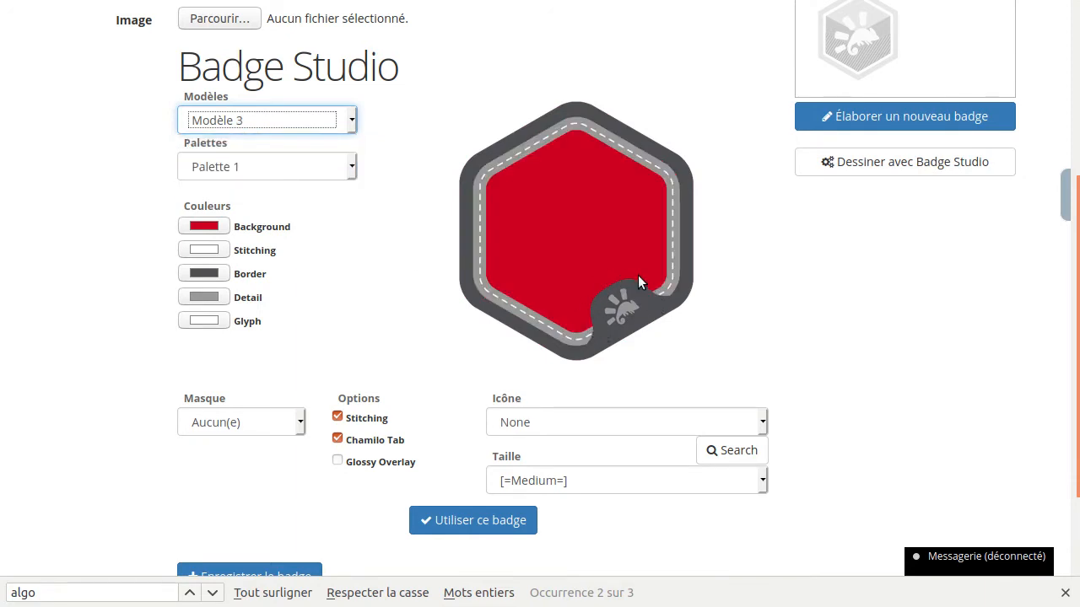
- Set the badge template to Modèle 1, try Palette 2 and switch the colour palette to Palette 3
click(258, 120)
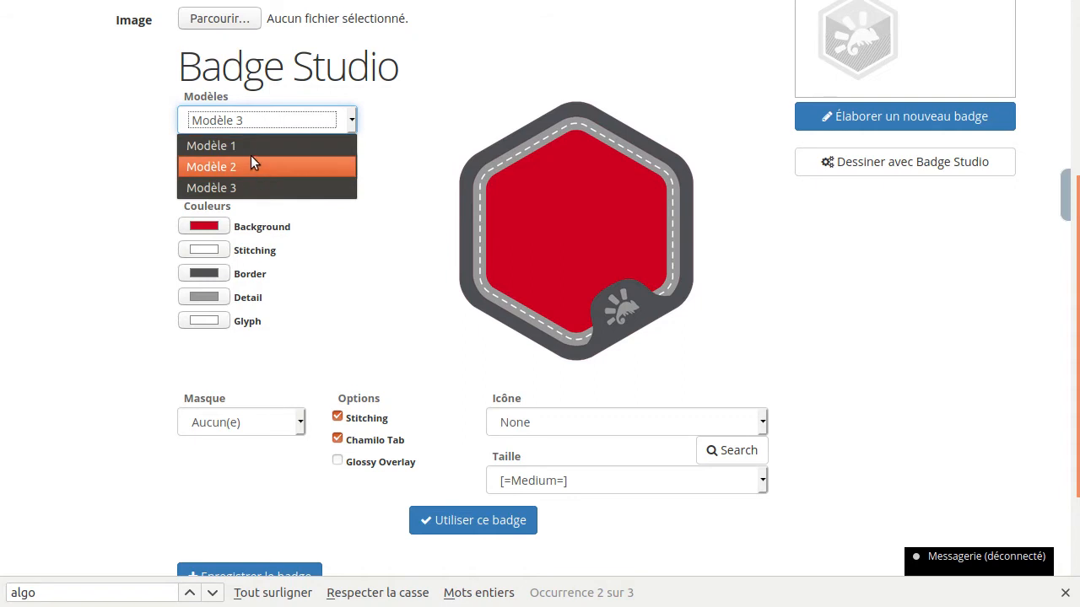
click(250, 147)
click(253, 169)
click(258, 211)
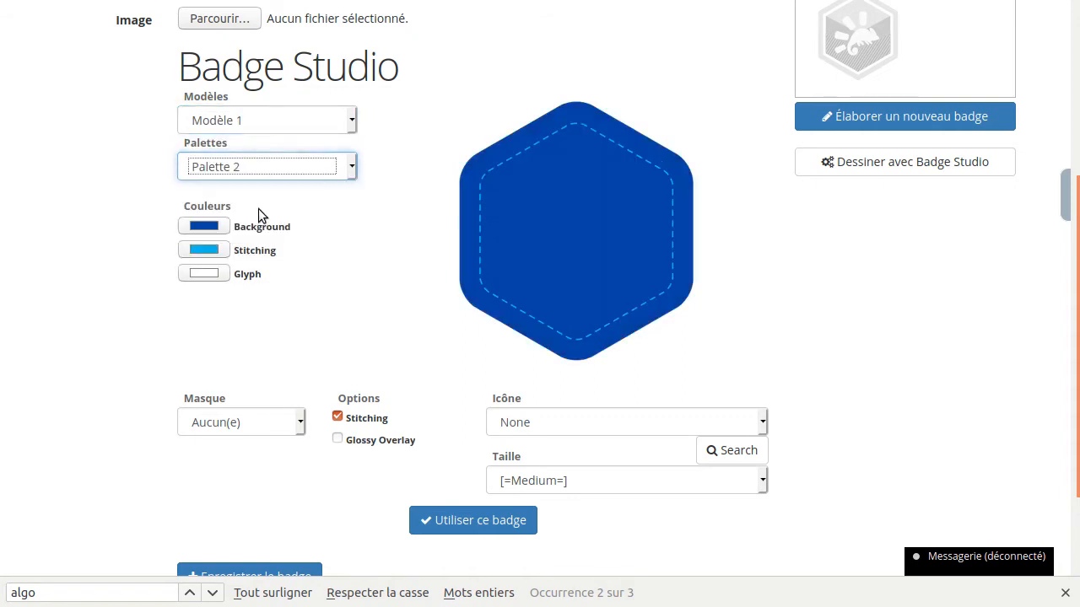
click(258, 166)
click(277, 229)
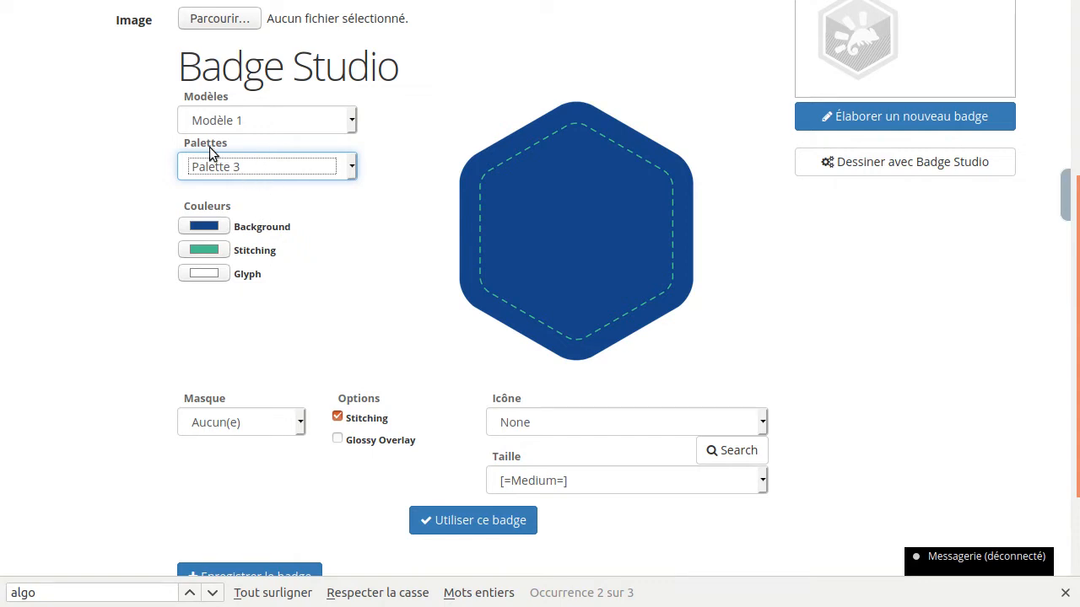
- Set the badge's Background colour to orange #FE9510
click(199, 224)
drag(388, 253, 380, 217)
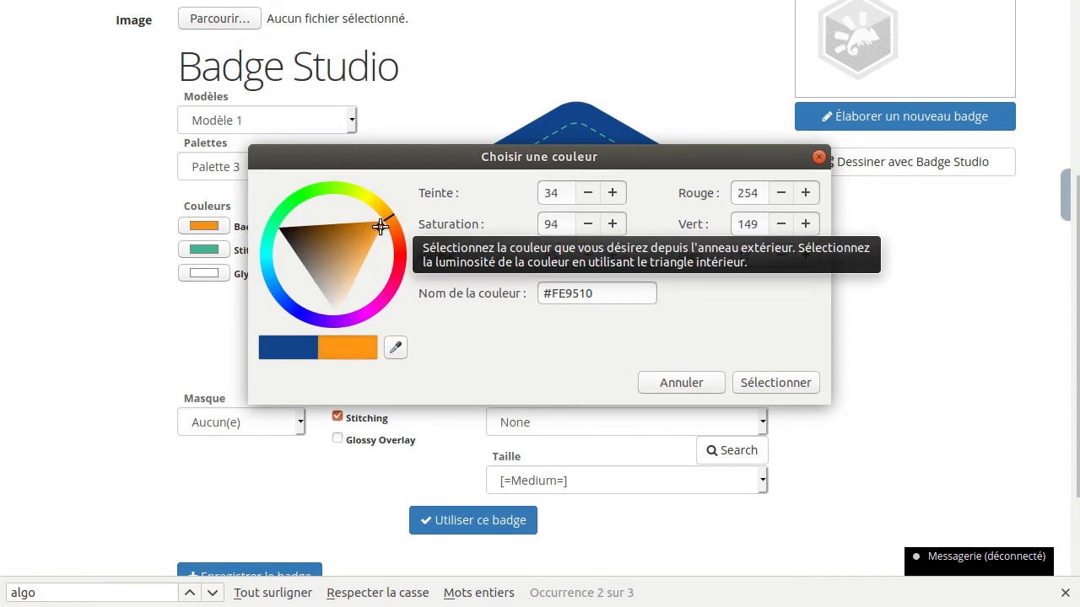
click(795, 385)
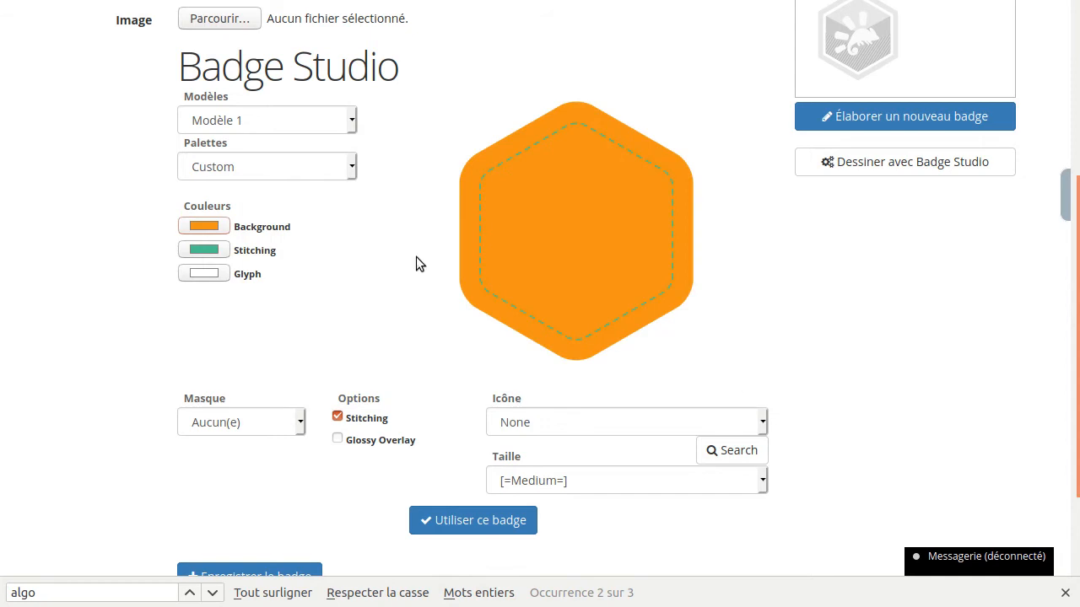
- Set the badge's Stitching colour to black #000000 and check the Glyph colour without changing it
click(213, 248)
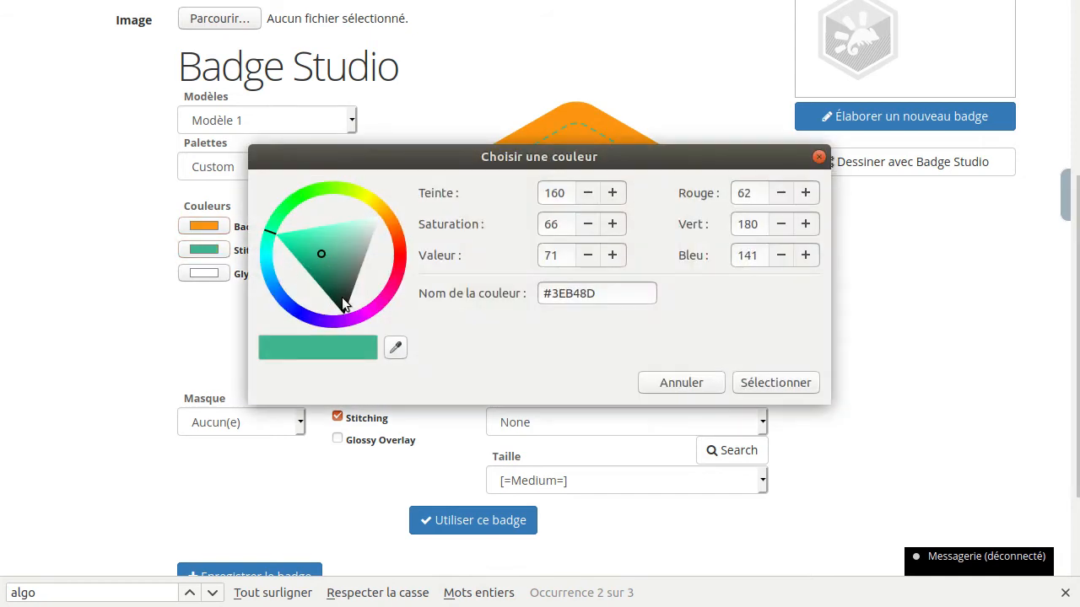
drag(344, 305, 366, 353)
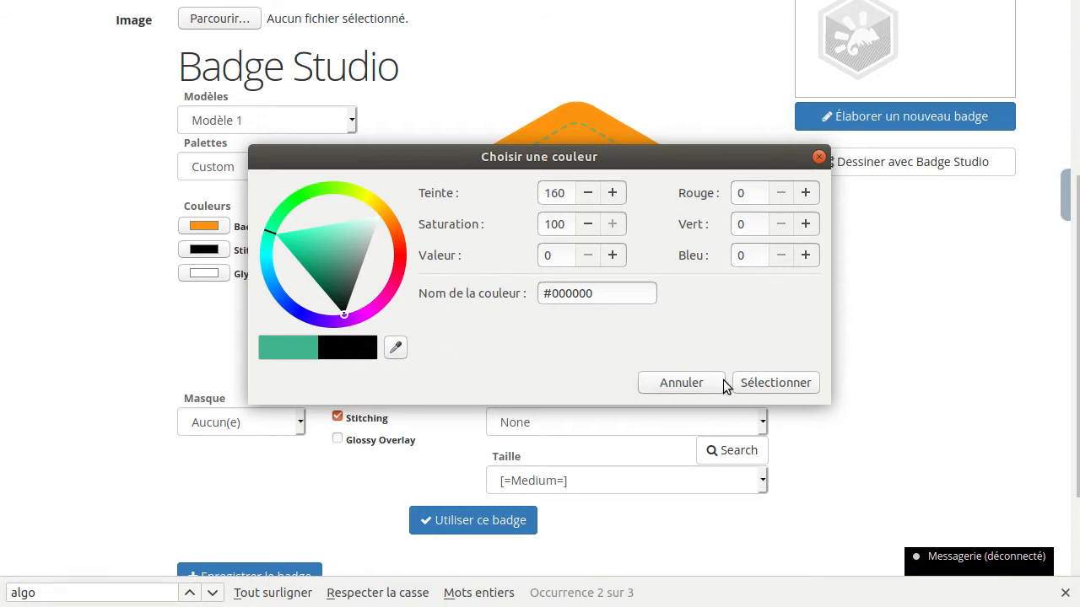
click(764, 383)
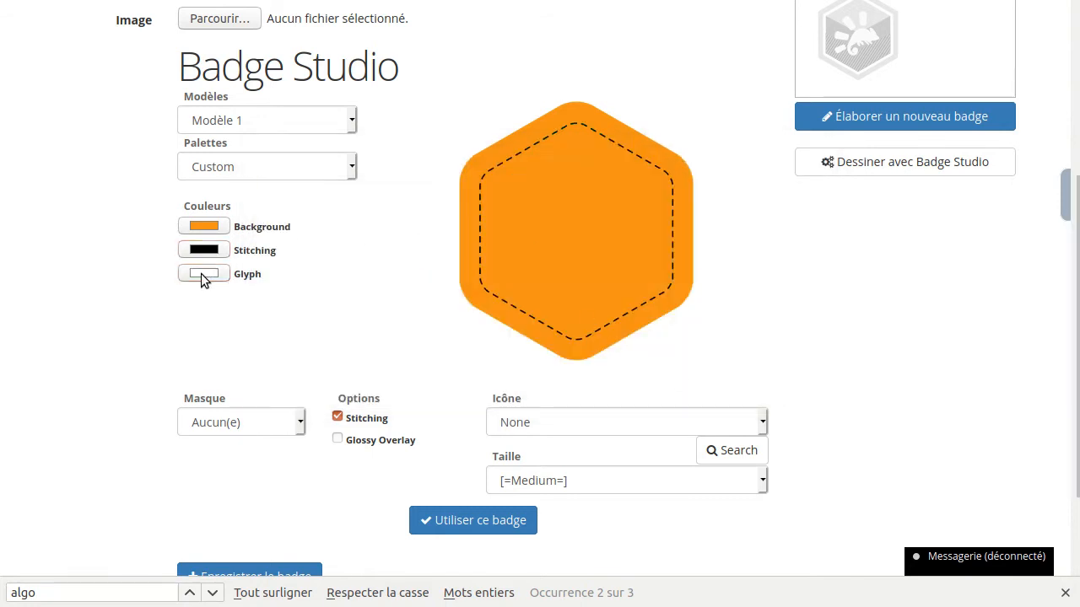
click(200, 273)
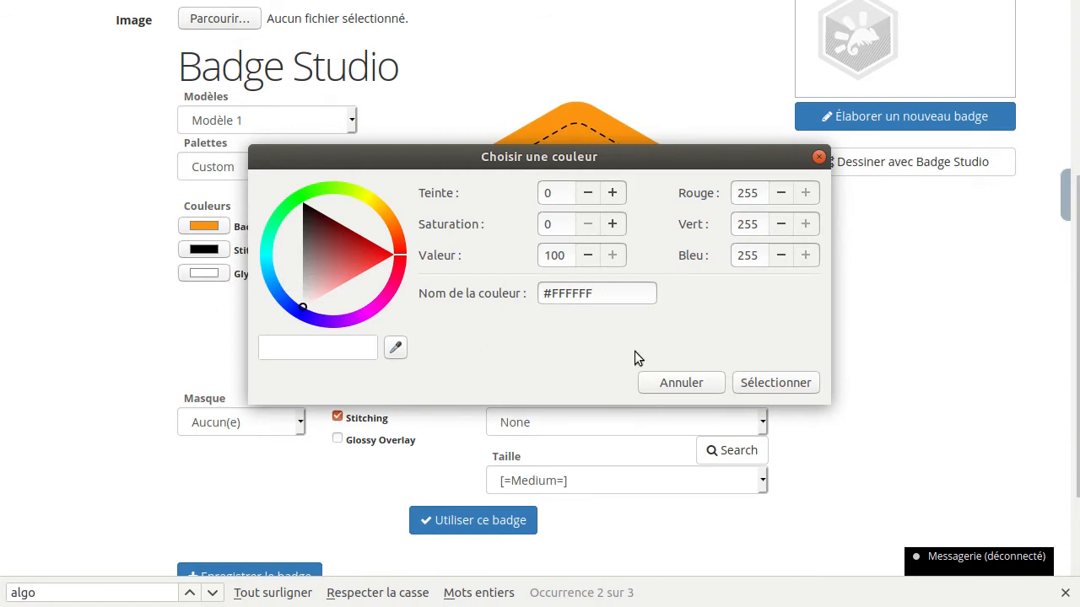
click(678, 383)
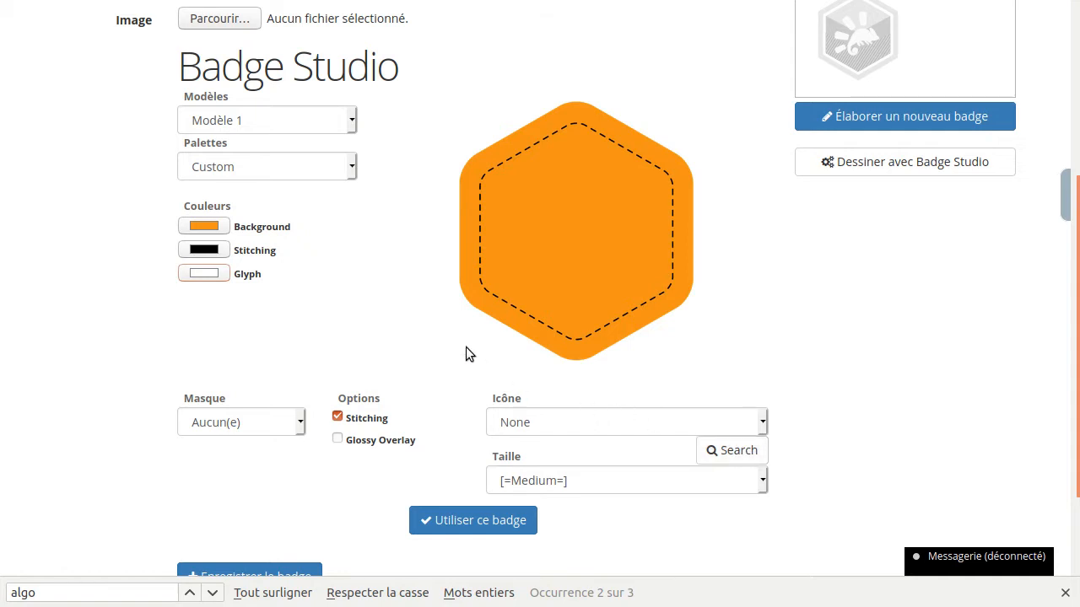
- Try the lignes mask on the badge and set the mask back to Aucun(e)
scroll(465, 353, down, 2)
click(268, 326)
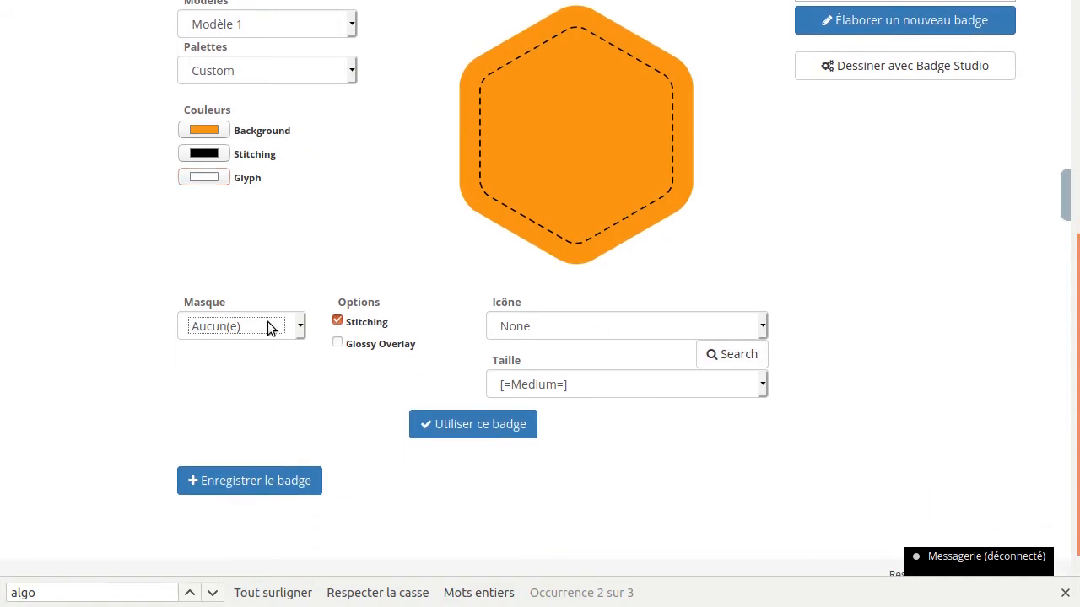
click(270, 327)
click(266, 370)
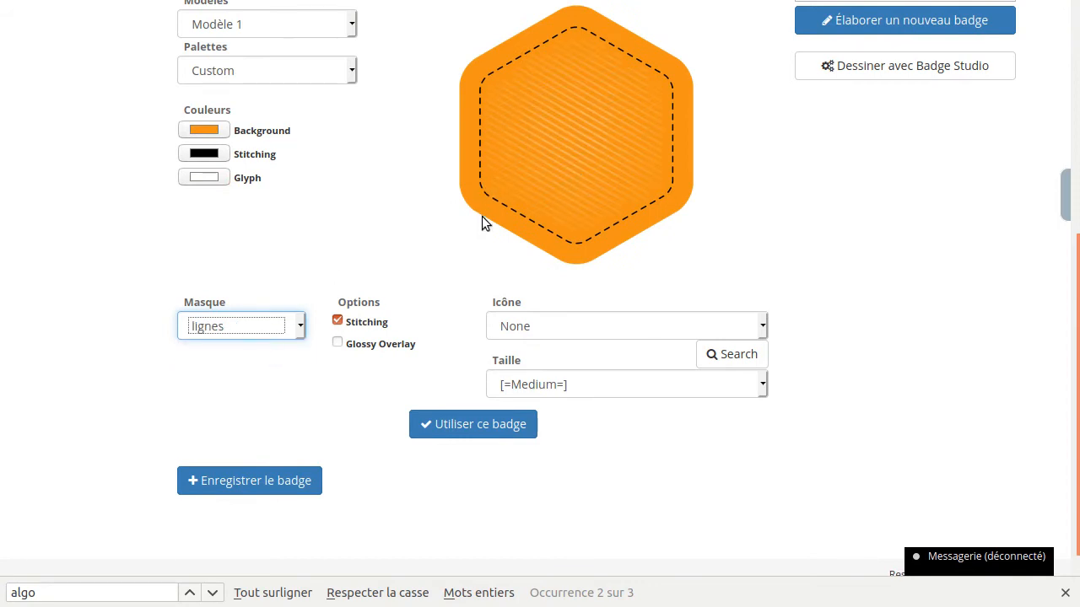
click(224, 337)
click(234, 350)
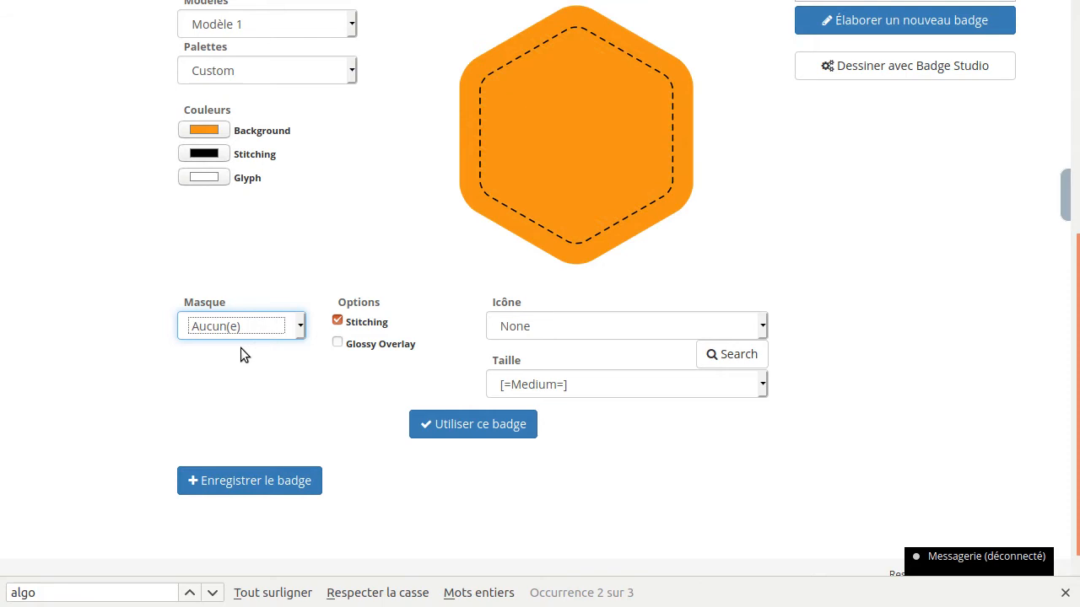
- Try the badge without its Stitching option and turn the stitching back on
click(338, 322)
click(338, 321)
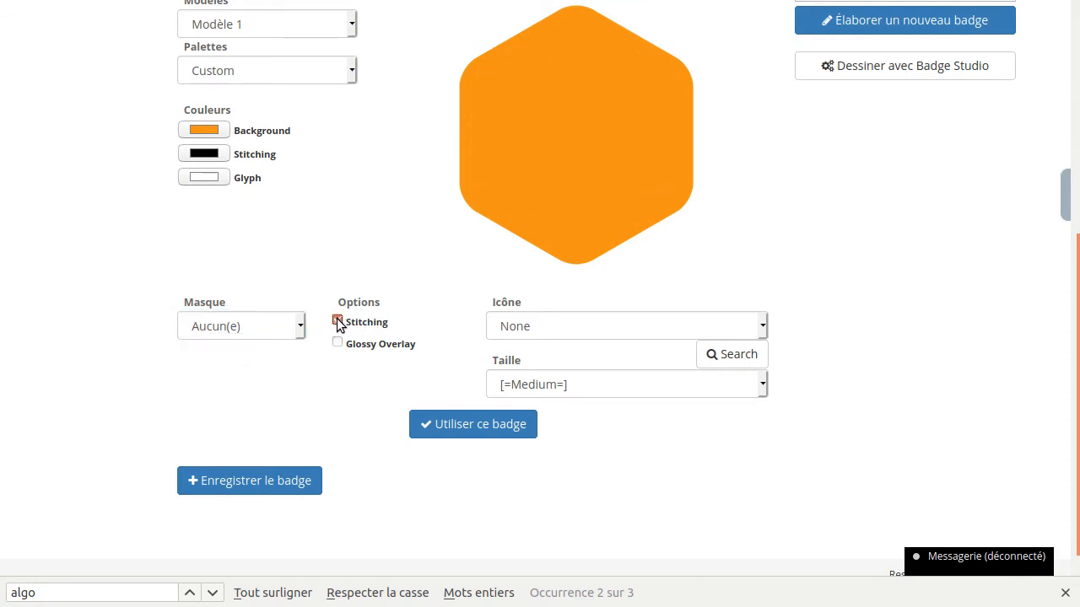
click(338, 322)
click(338, 321)
- Enable the Glossy Overlay option and apply the lignes mask to the badge
click(338, 344)
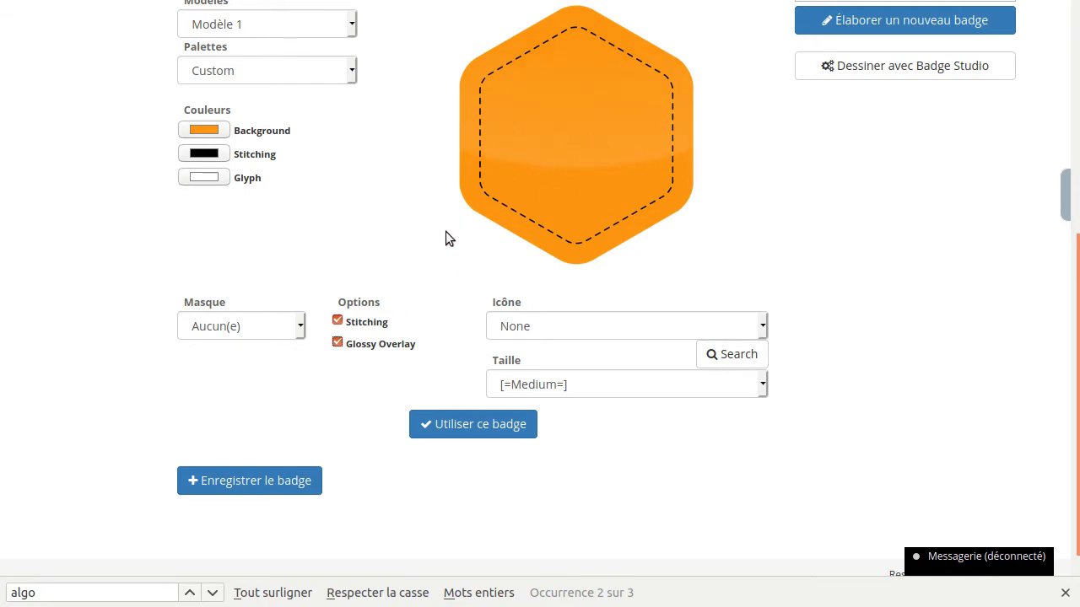
click(239, 326)
click(222, 367)
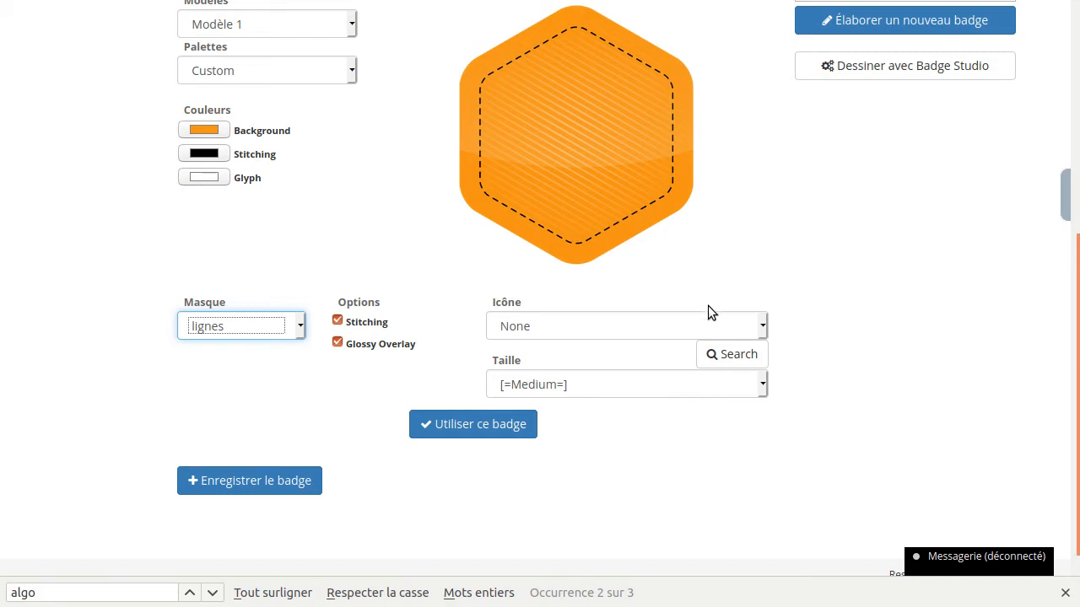
- Browse the icon library and add the Code icon to the badge
click(735, 355)
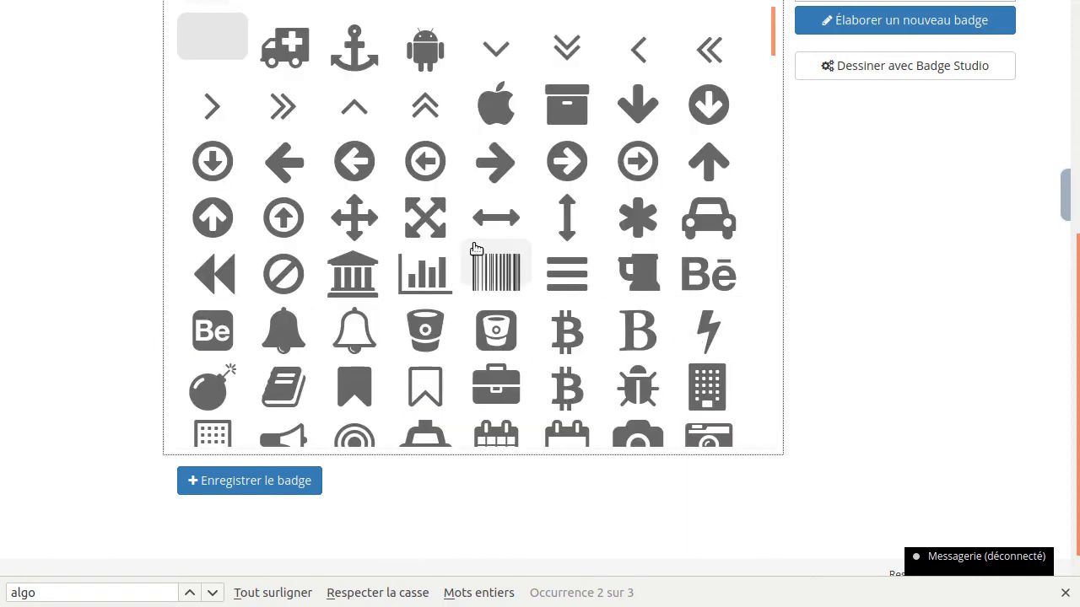
scroll(474, 231, down, 6)
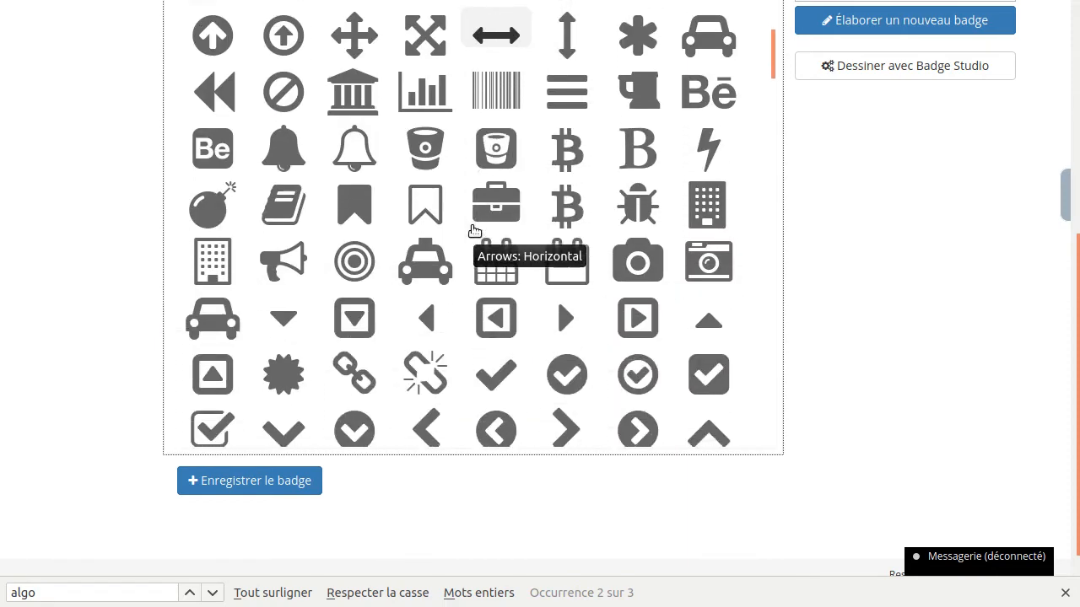
scroll(474, 231, down, 5)
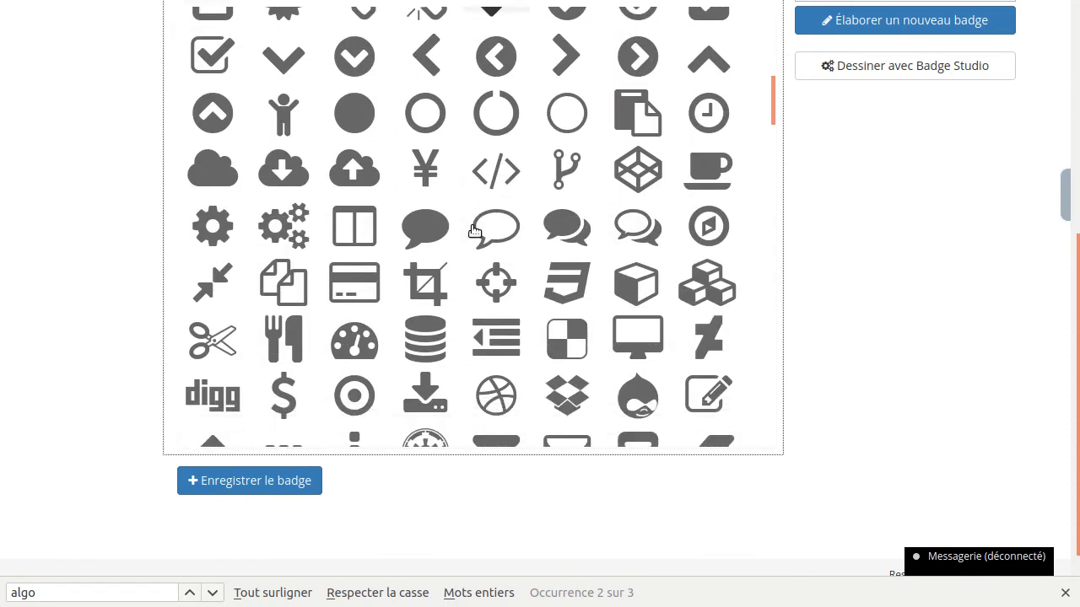
click(496, 173)
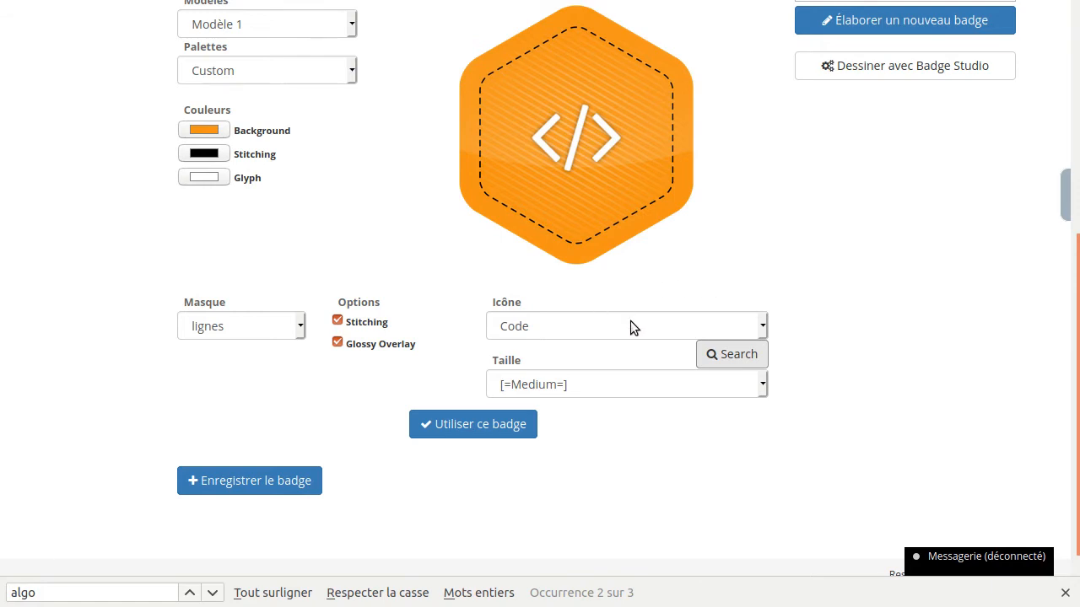
- Try the Small icon size on the badge and set the size to Big
click(619, 382)
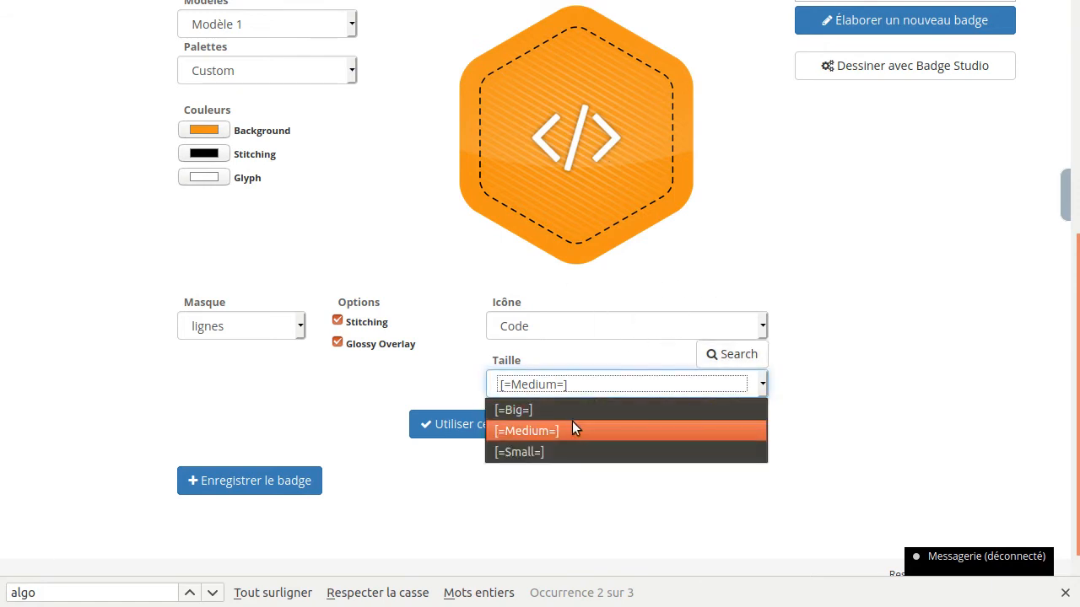
click(555, 450)
click(574, 393)
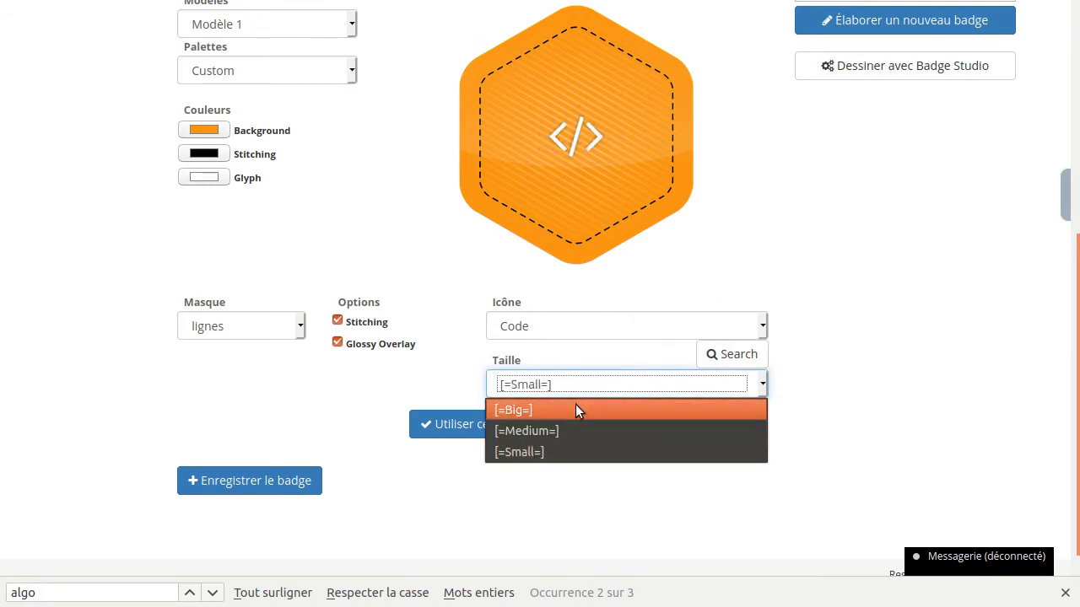
click(575, 404)
click(707, 262)
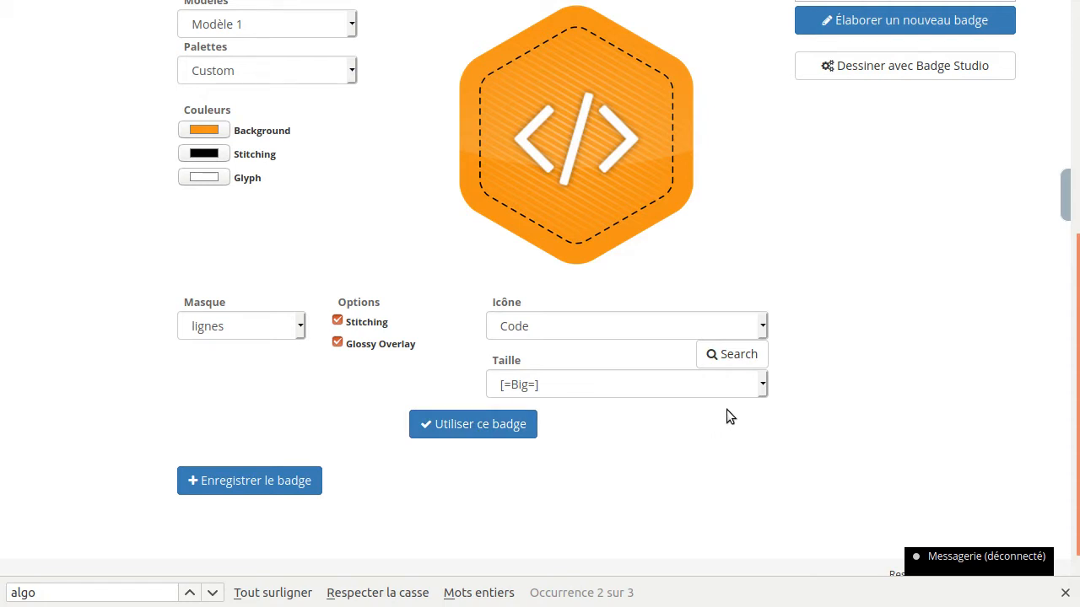
- Use the finished design as the skill's badge, check its preview and save the badge
click(487, 433)
scroll(864, 447, up, 5)
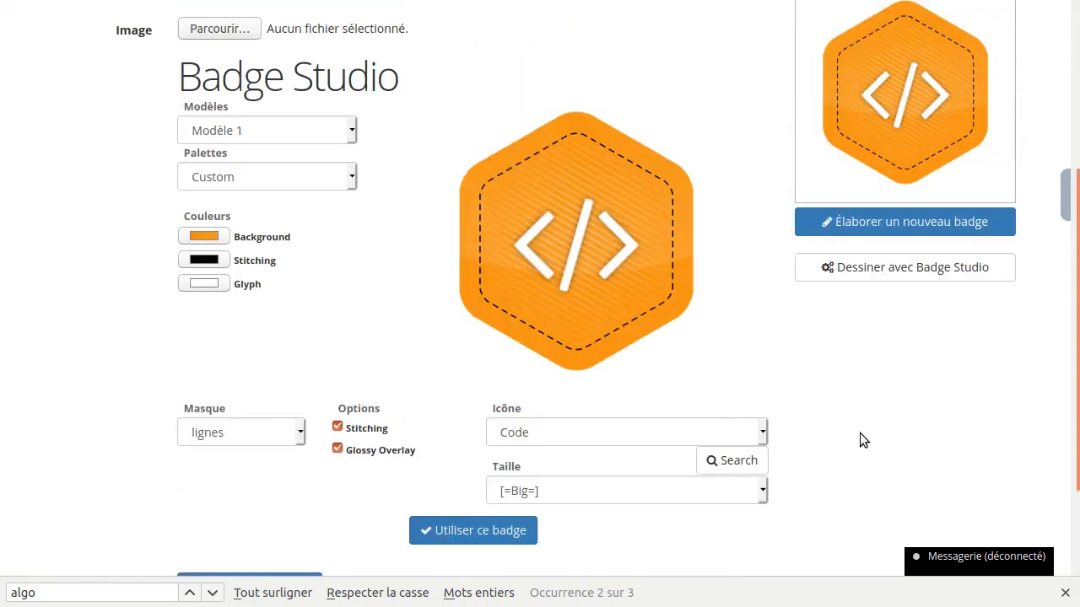
scroll(742, 346, down, 4)
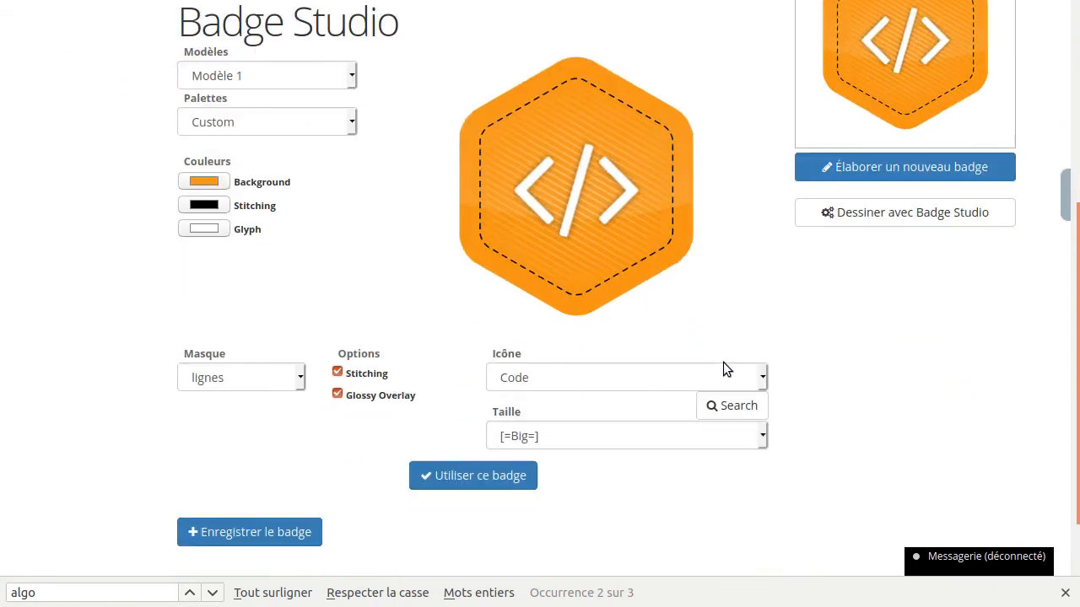
click(251, 527)
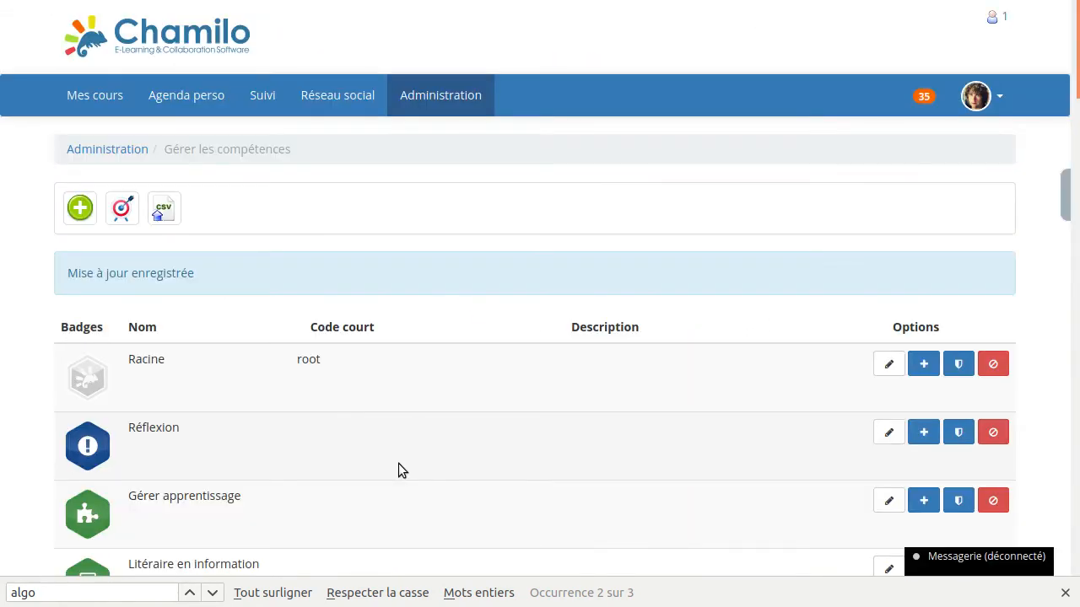
- Find the Algorithmique de base skill in the skills list with the "algo" page search to check its badge
key(ctrl+g)
click(186, 365)
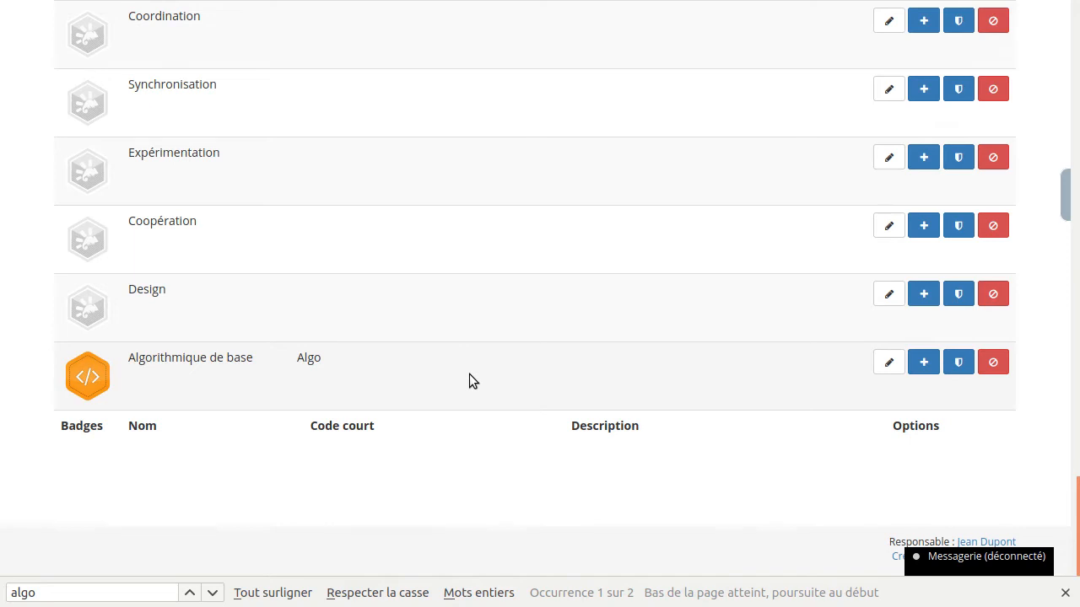
scroll(469, 374, up, 15)
scroll(471, 388, up, 20)
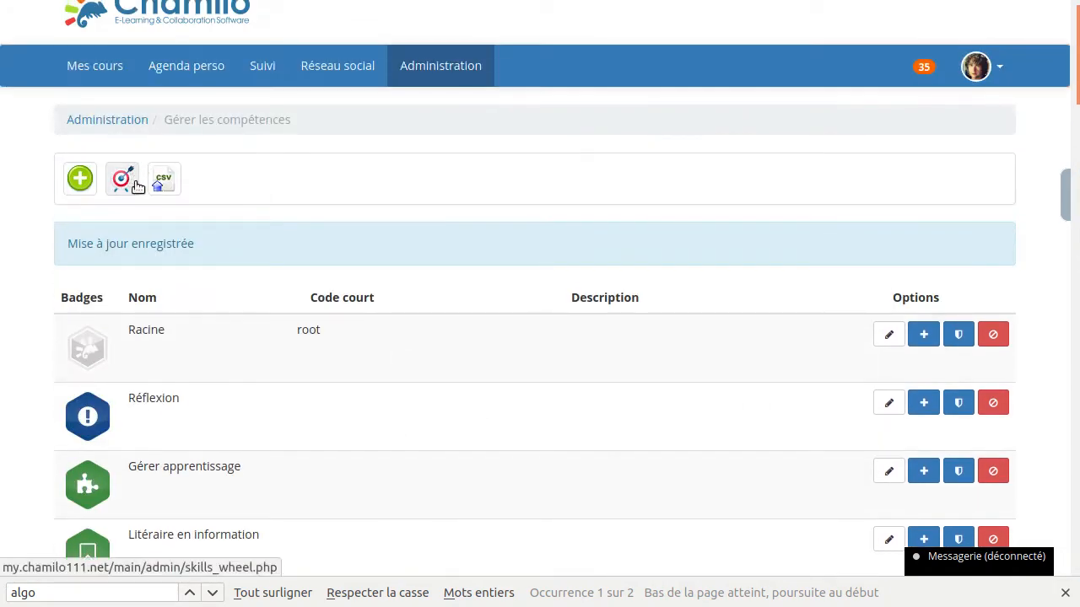
- Examine the Algo skill and its parent Réflexion in the skills wheel, and return to the skills management list
click(124, 179)
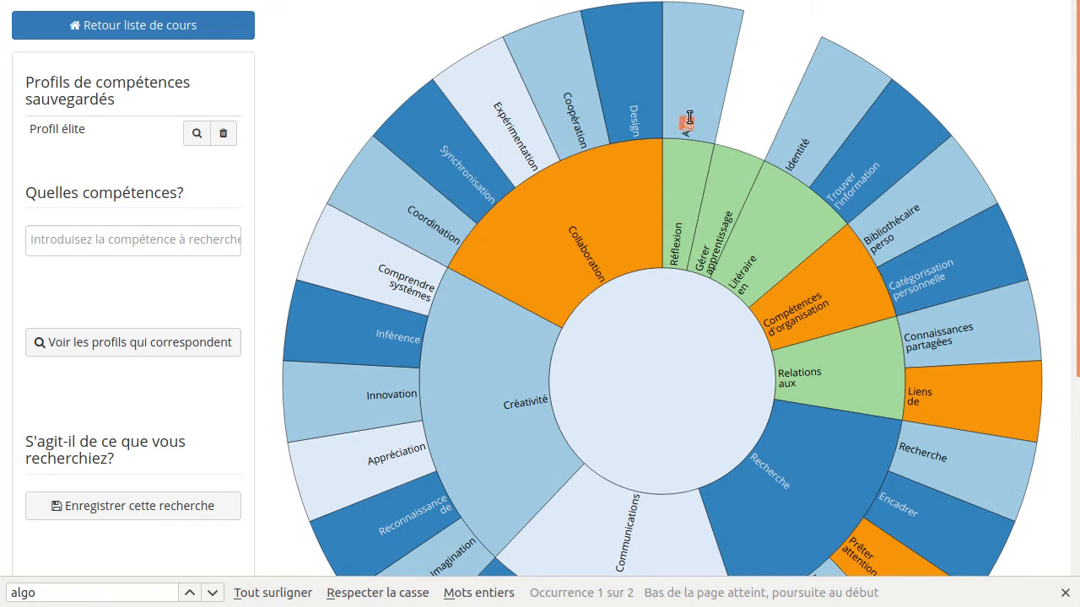
click(687, 122)
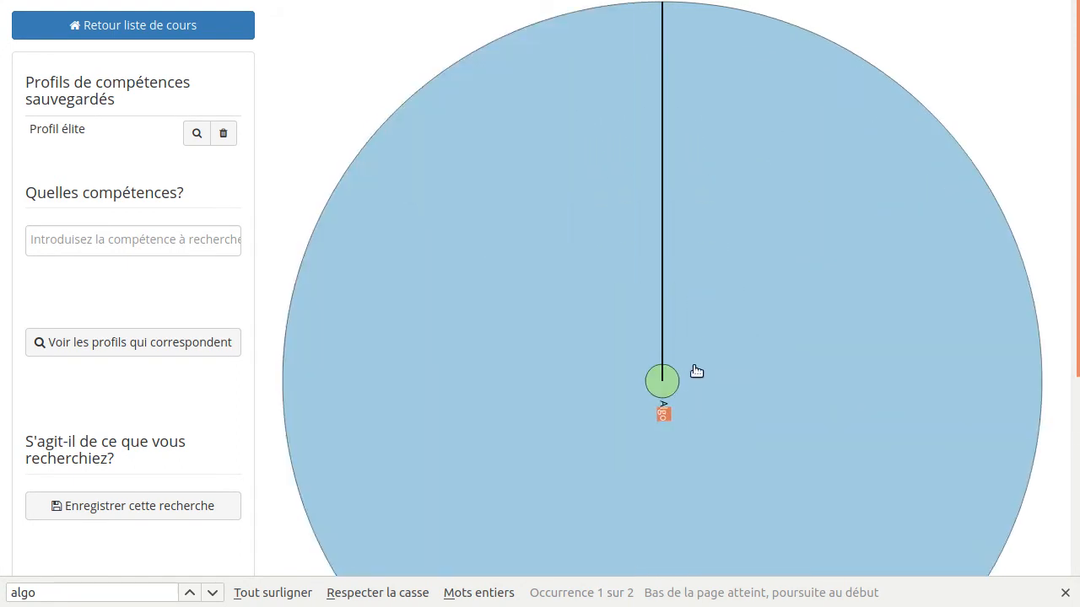
click(661, 383)
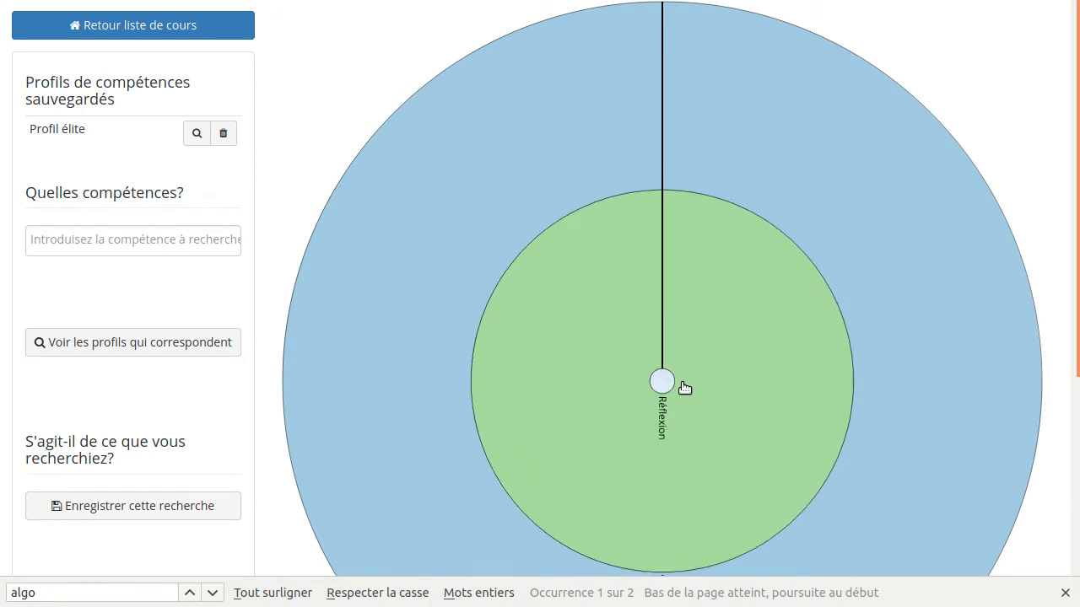
scroll(687, 413, down, 3)
click(663, 356)
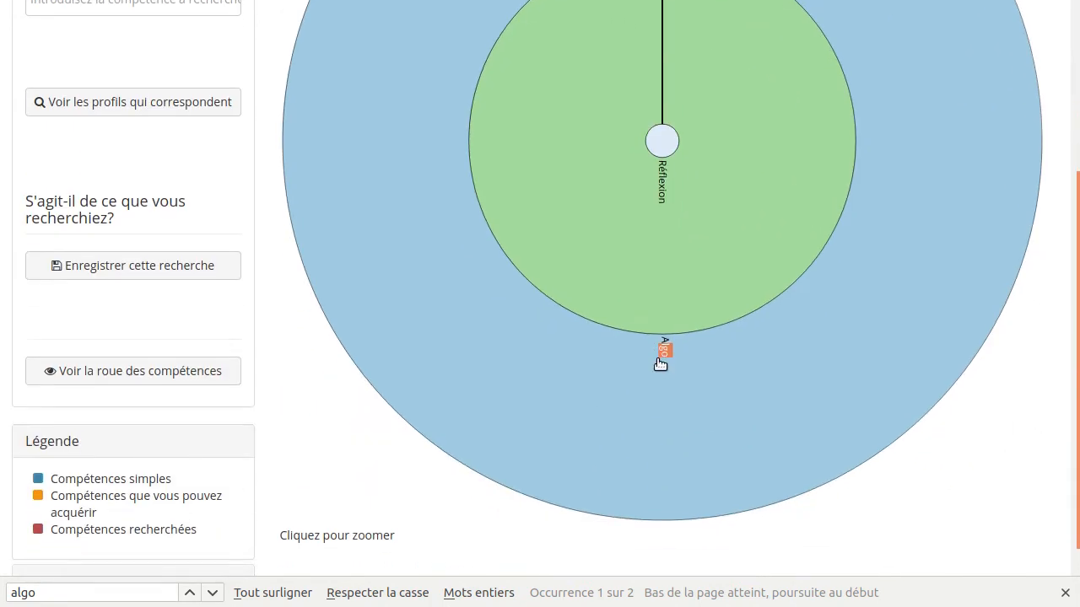
click(664, 152)
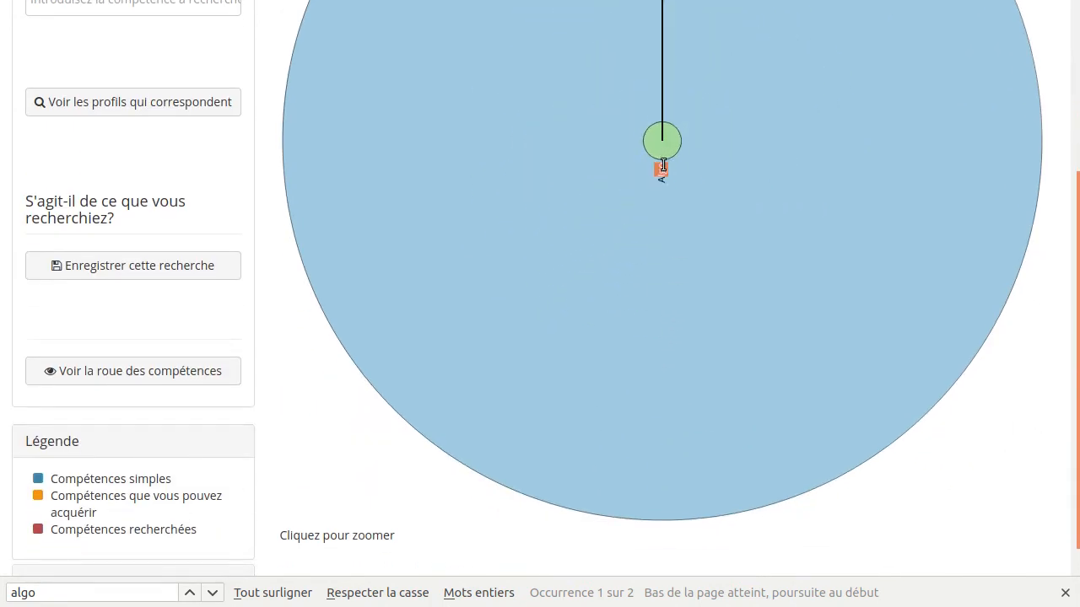
click(721, 253)
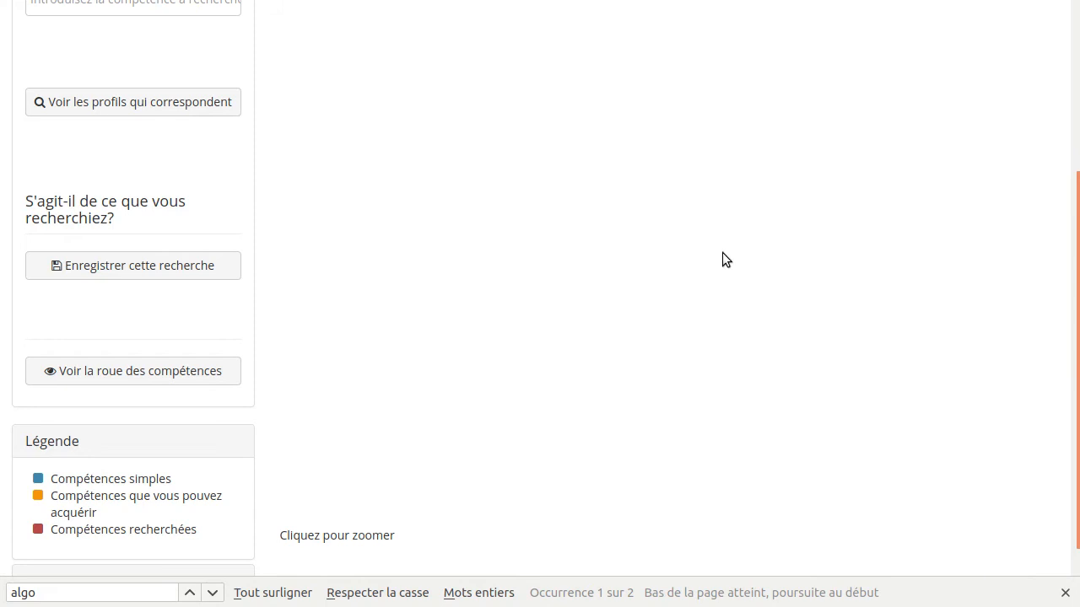
scroll(723, 255, up, 3)
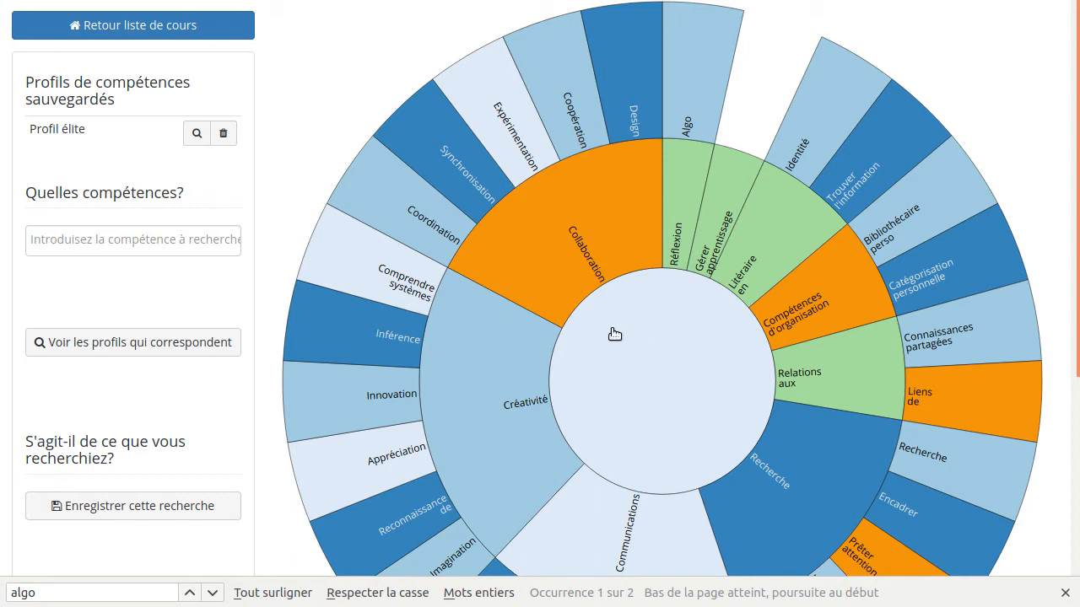
click(133, 25)
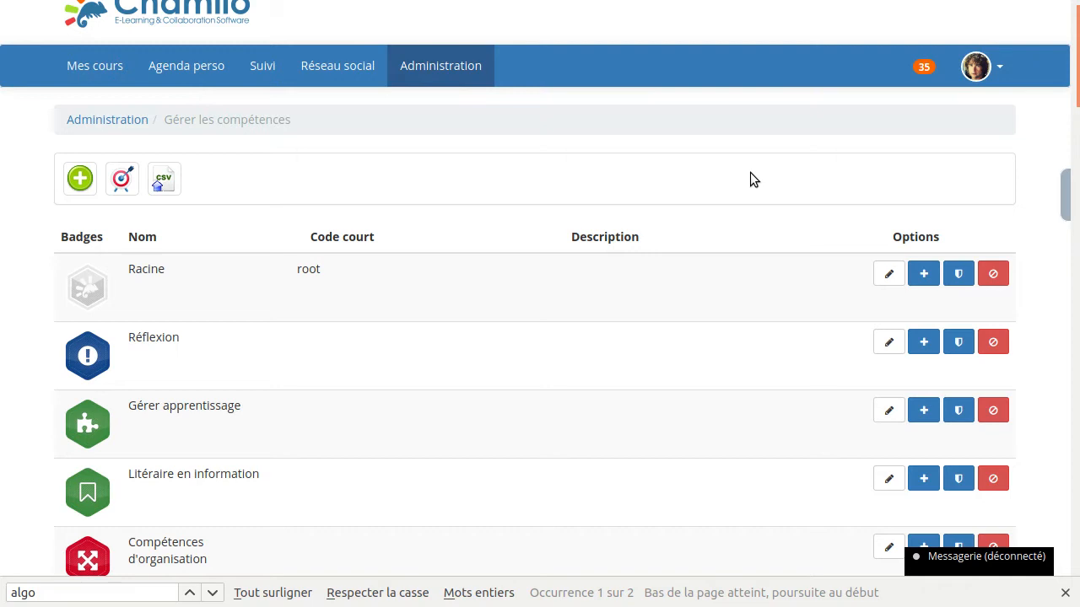
- Open the Réseau social page and view the acquired badges in its Compétences block
click(354, 70)
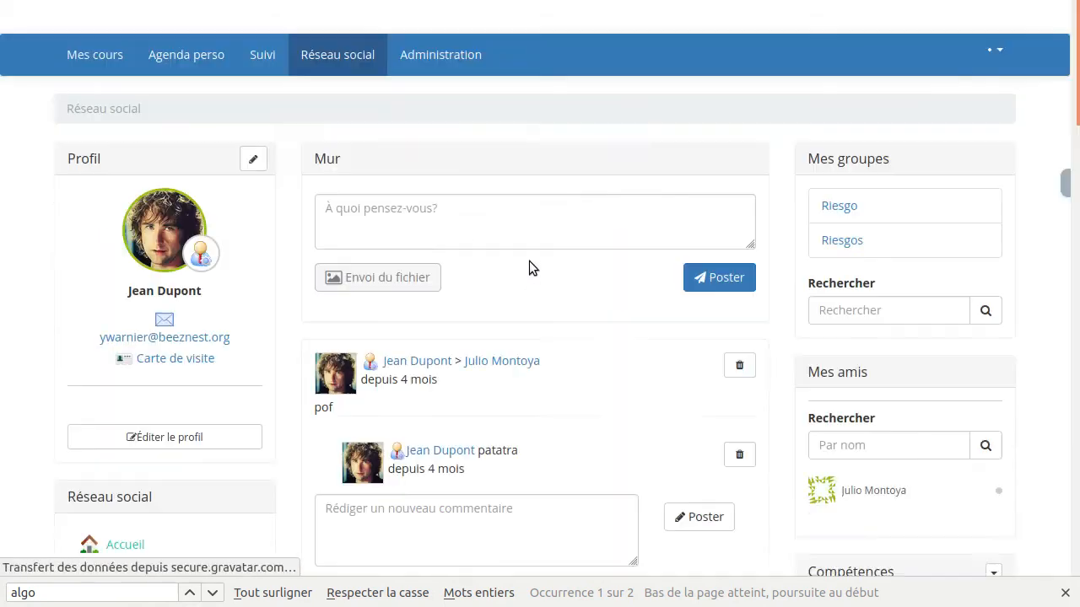
scroll(882, 388, down, 3)
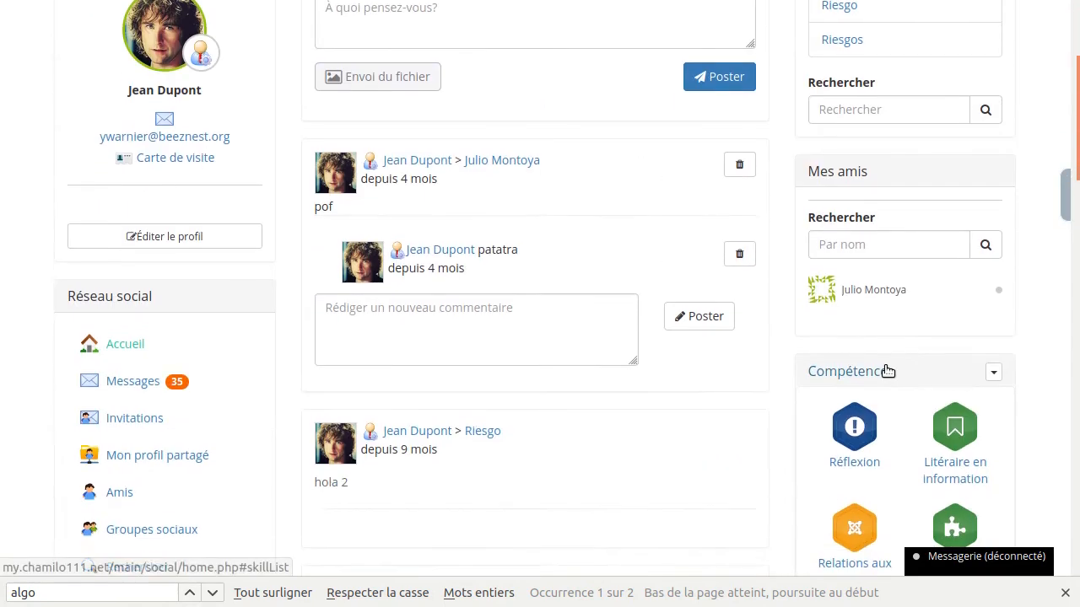
scroll(888, 371, down, 2)
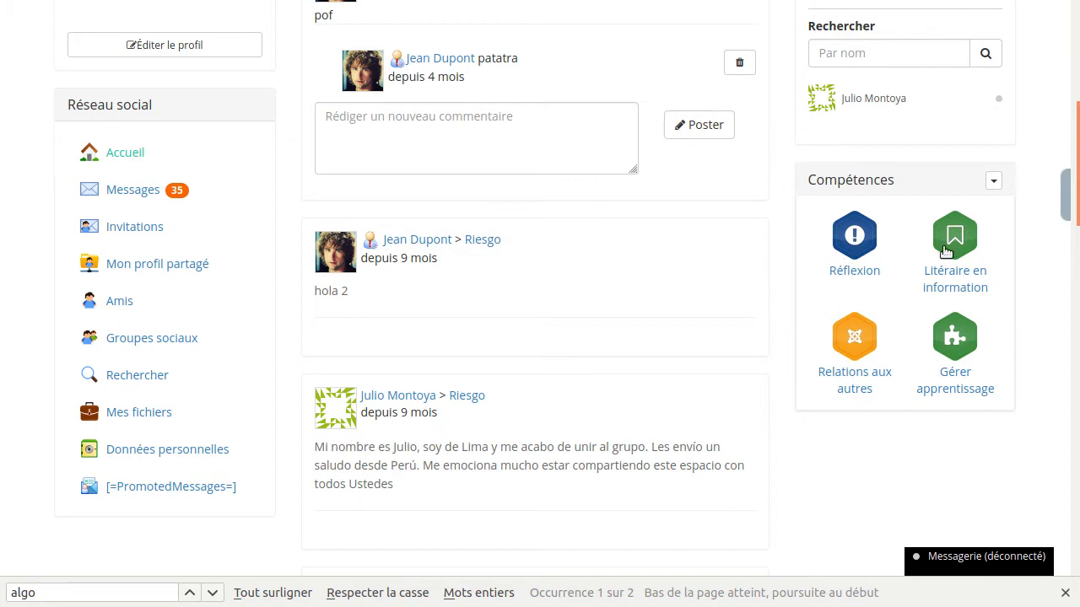
- Open the issued Litéraire en information badge from the acquired skills, view its details and return to the social network page
click(855, 242)
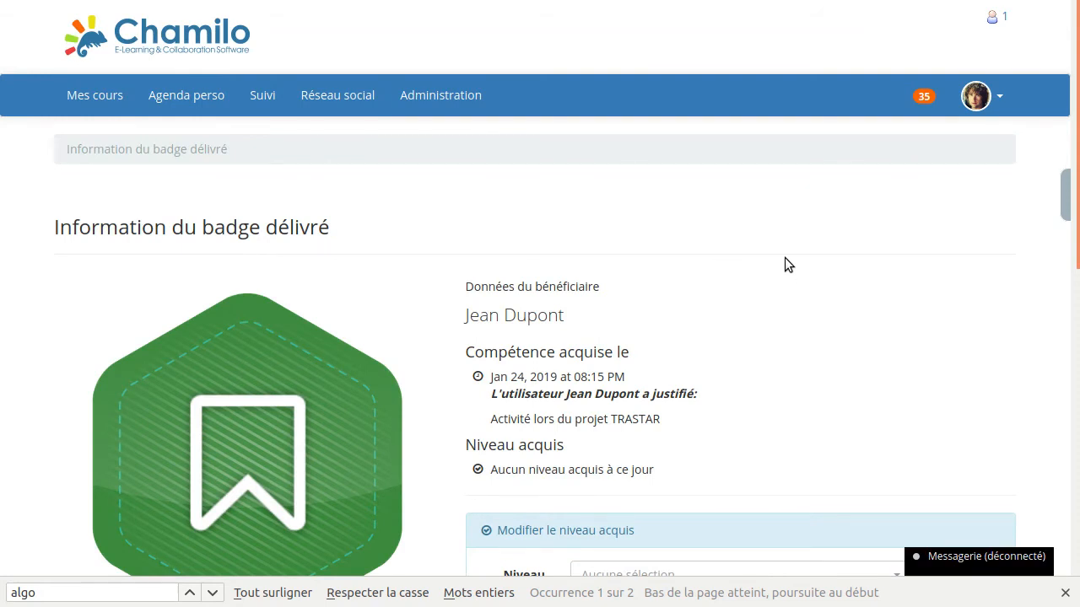
scroll(784, 257, down, 2)
scroll(785, 257, down, 2)
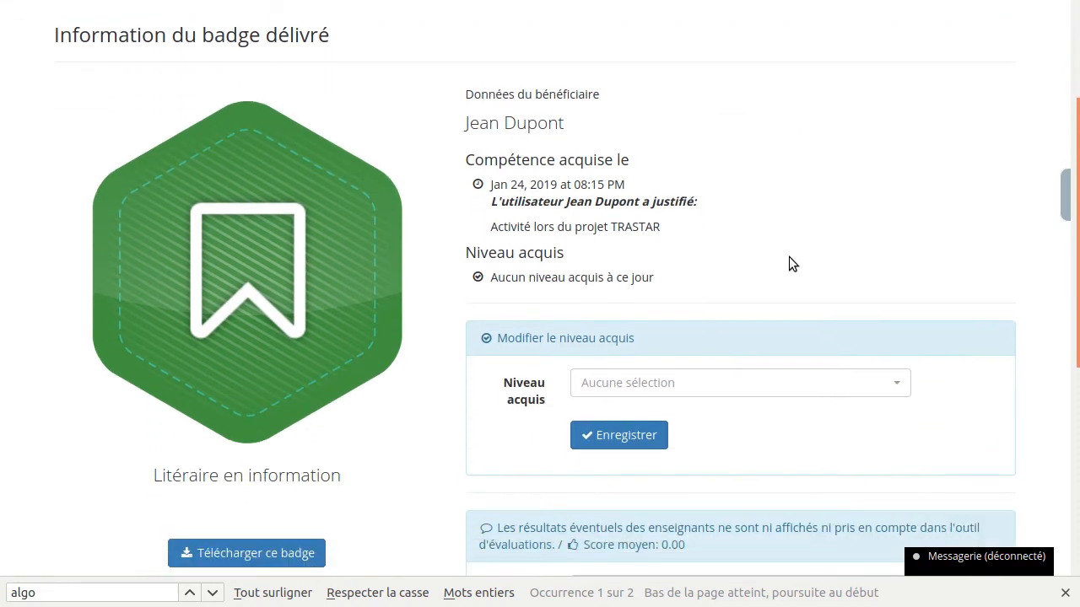
scroll(789, 256, up, 2)
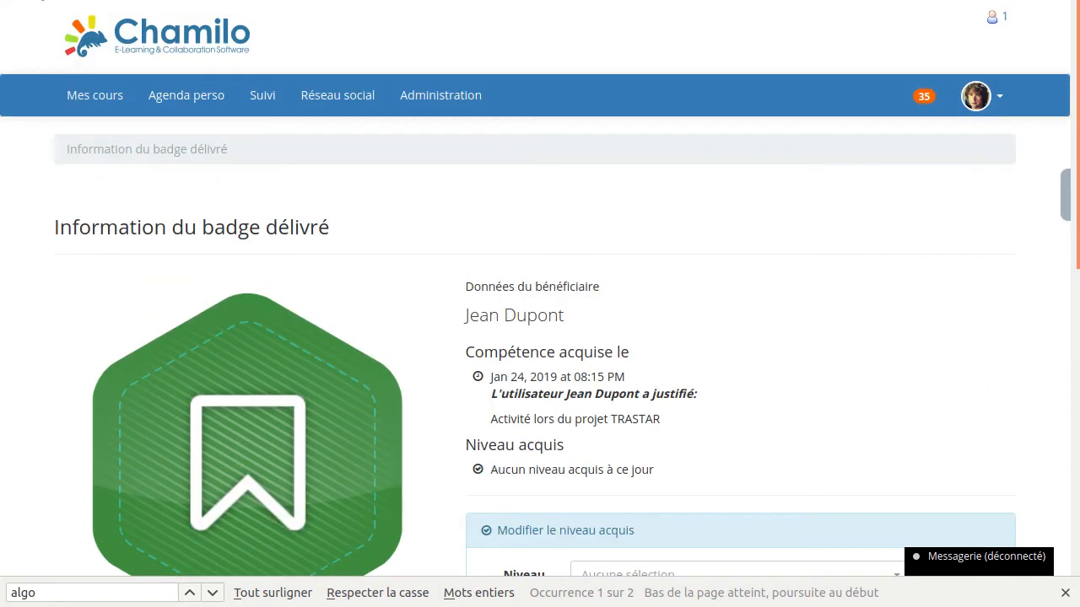
click(20, 0)
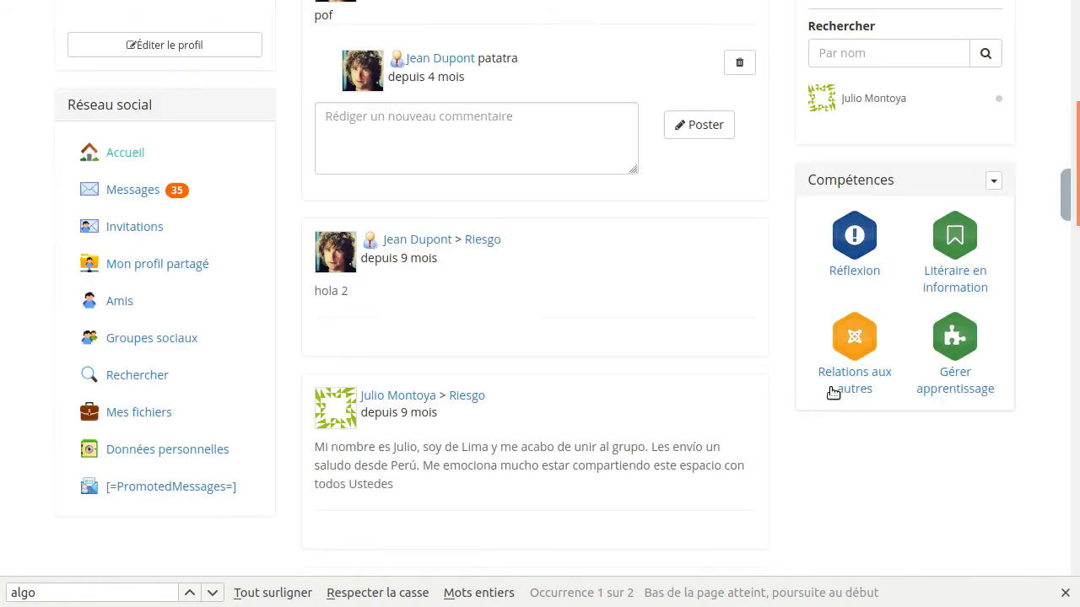
- Reopen the Litéraire en information badge and examine an issued badge's beneficiary, acquisition date, justification, level and score sections
click(960, 251)
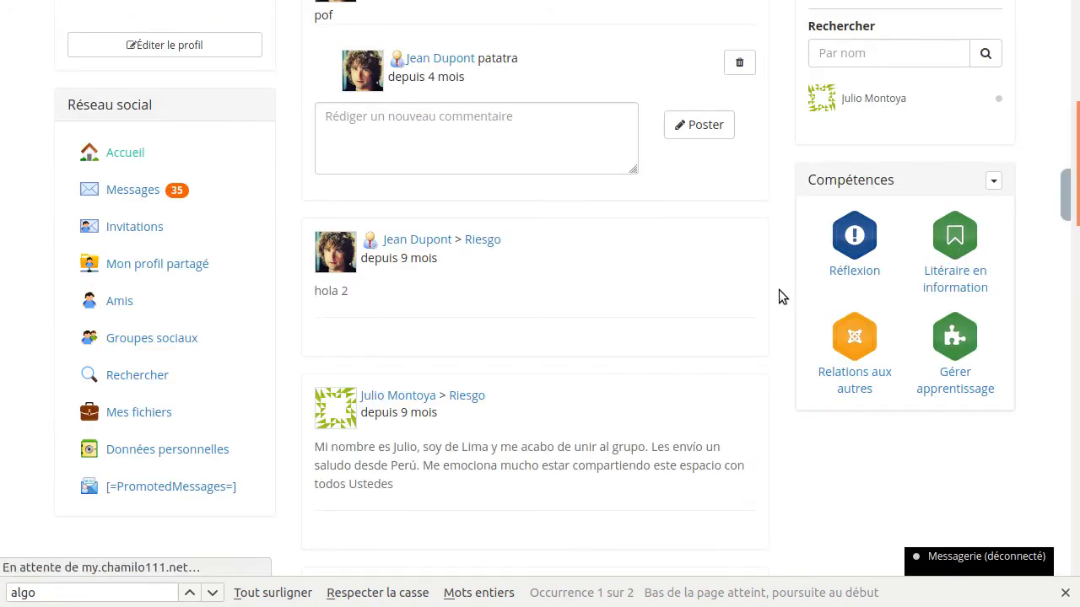
scroll(643, 324, down, 3)
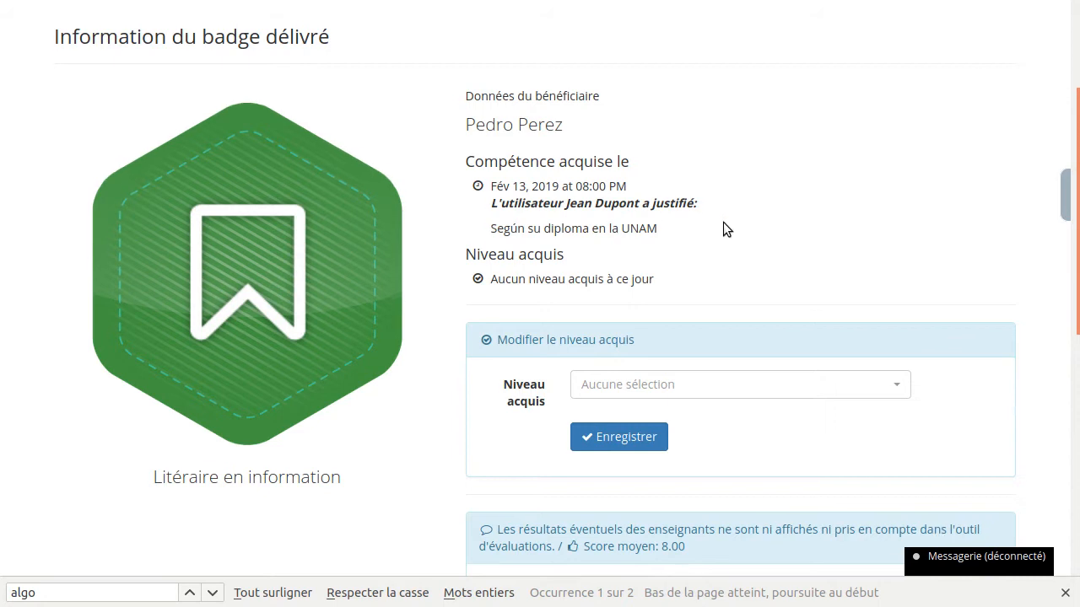
scroll(723, 224, up, 1)
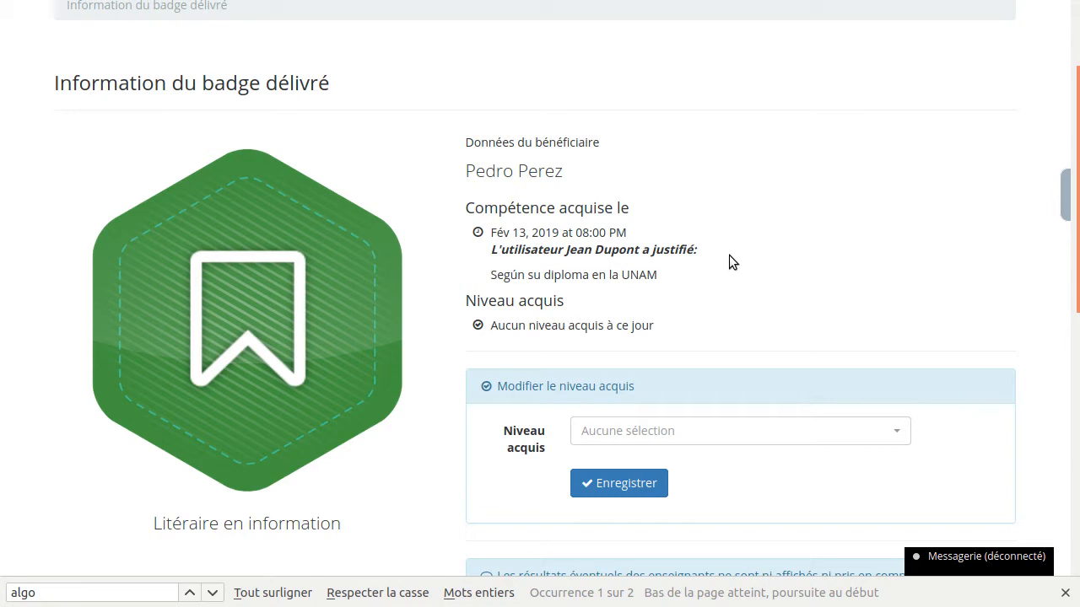
scroll(727, 262, up, 3)
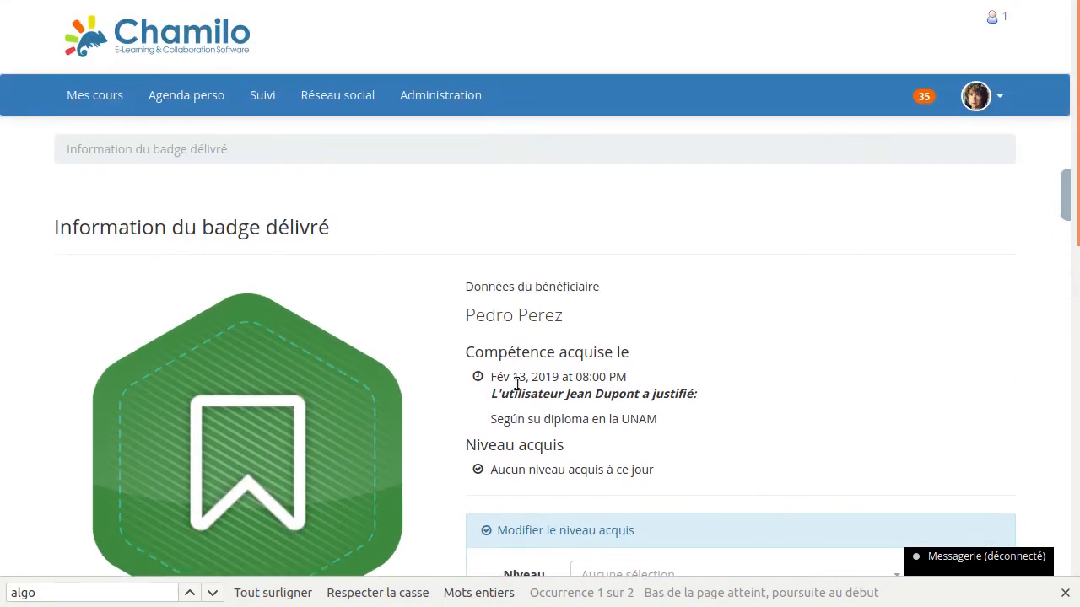
scroll(505, 346, down, 3)
scroll(419, 256, up, 3)
scroll(442, 337, down, 3)
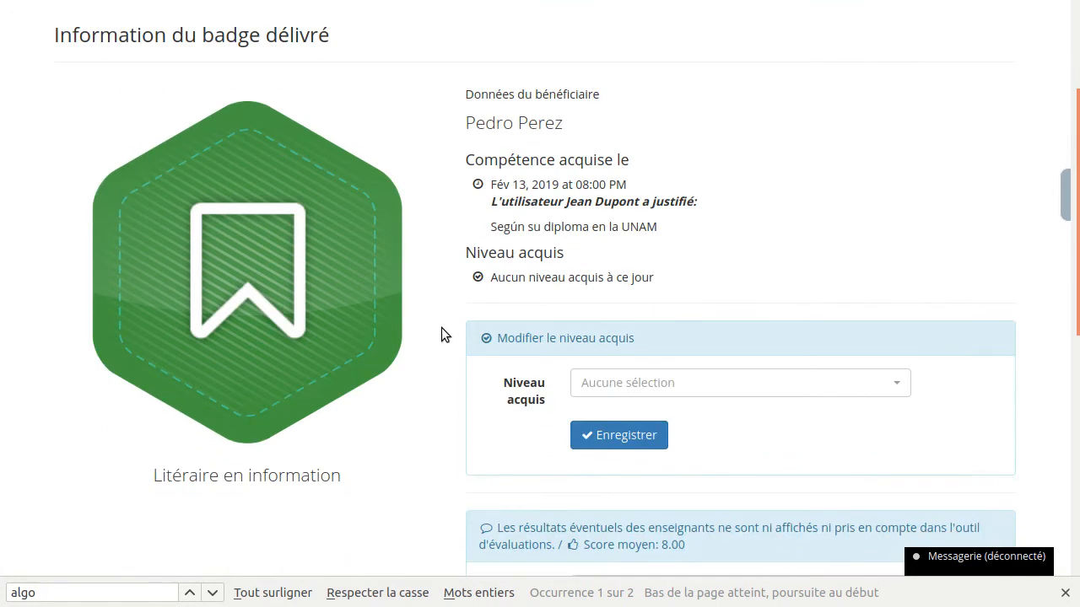
scroll(442, 328, up, 1)
scroll(442, 326, down, 1)
- Highlight the skill name, the beneficiary's name and the acquisition date on the issued badge page
drag(154, 474, 362, 471)
drag(466, 122, 624, 123)
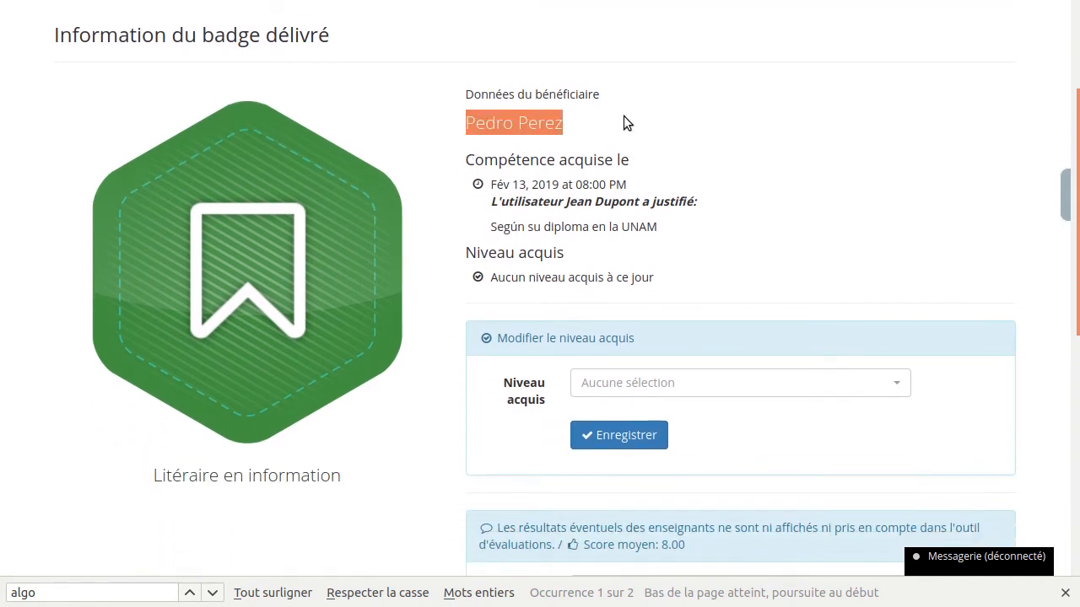
click(611, 119)
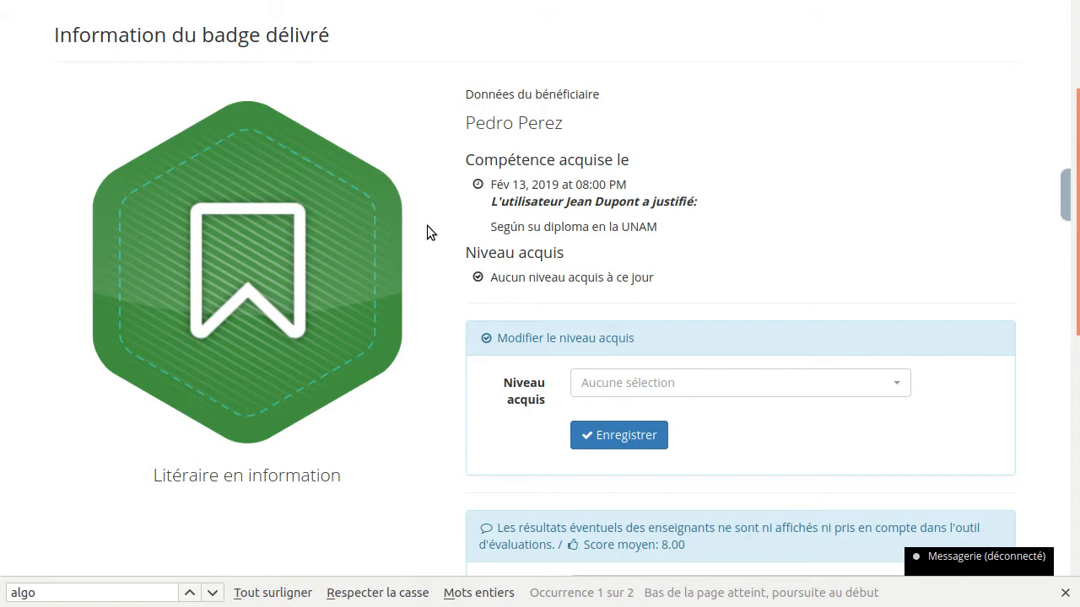
scroll(430, 201, up, 3)
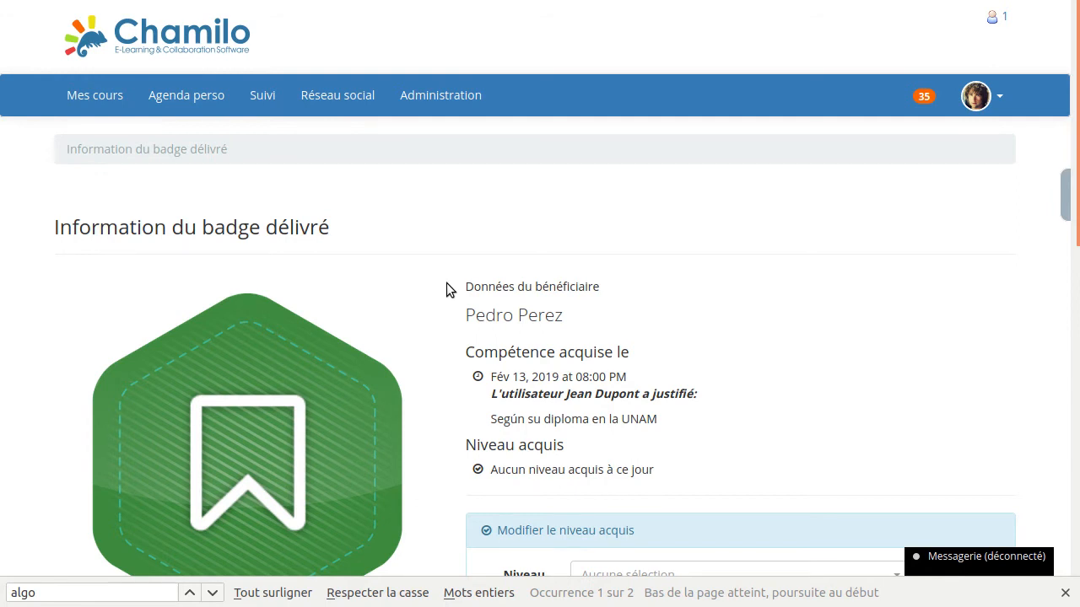
drag(489, 376, 574, 377)
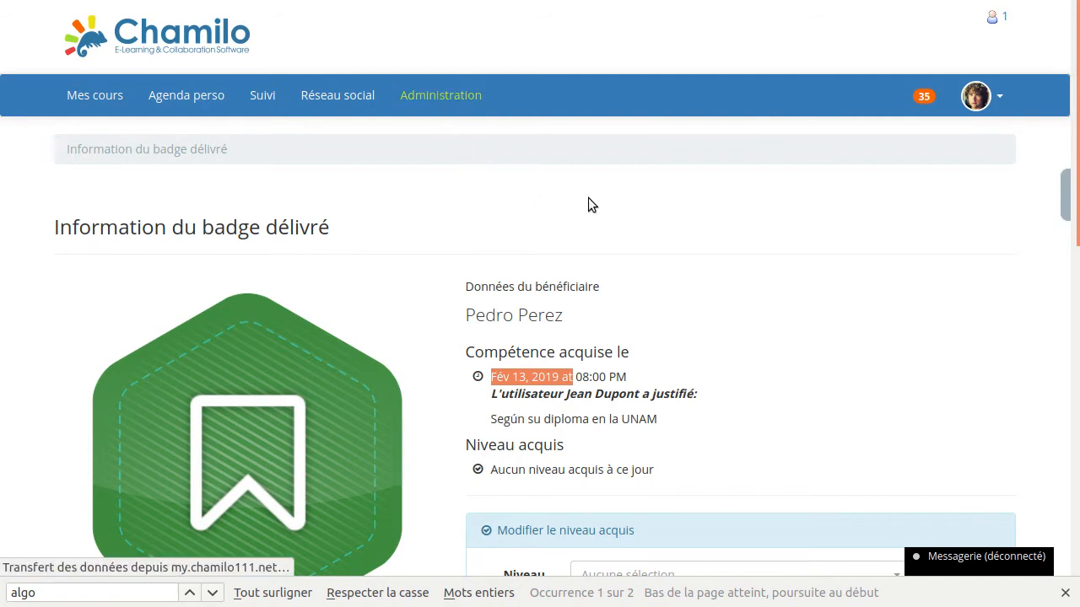
- Open the Roue des compétences from the Compétences section of the administration page
scroll(699, 264, down, 3)
scroll(698, 265, down, 3)
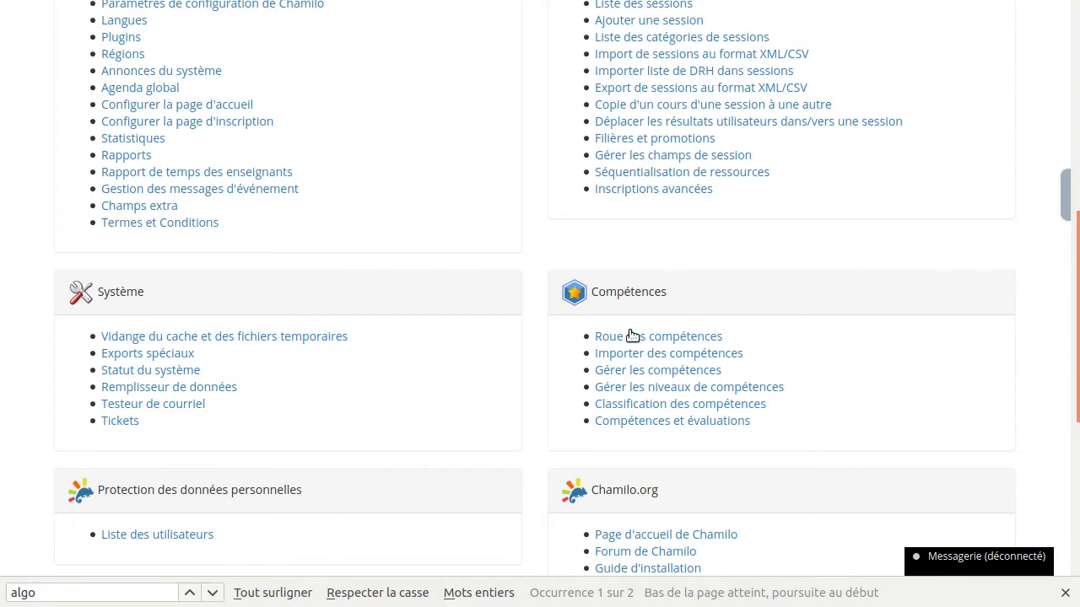
click(680, 339)
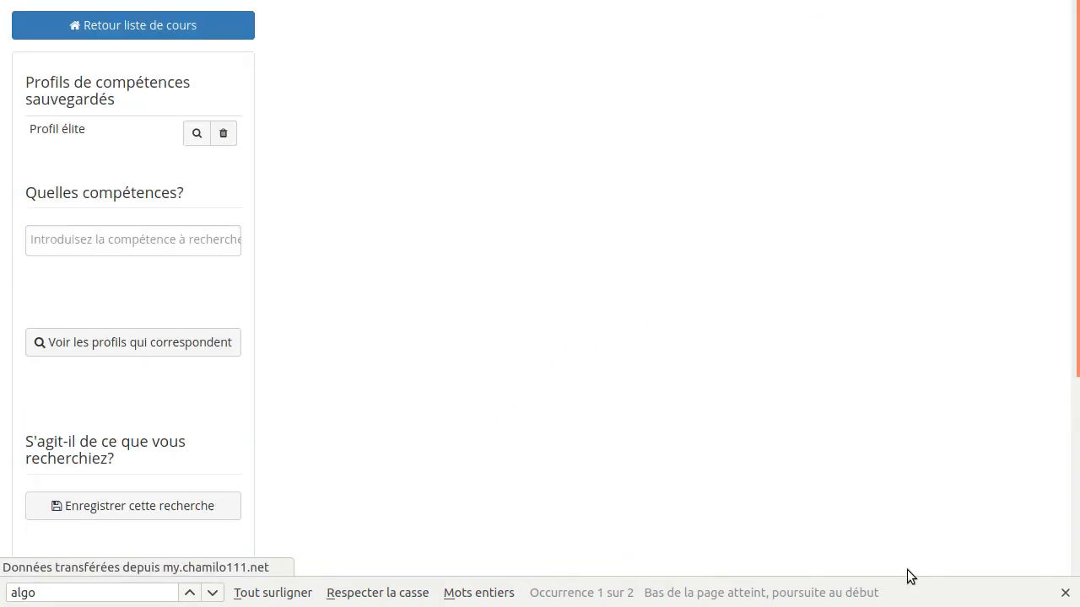
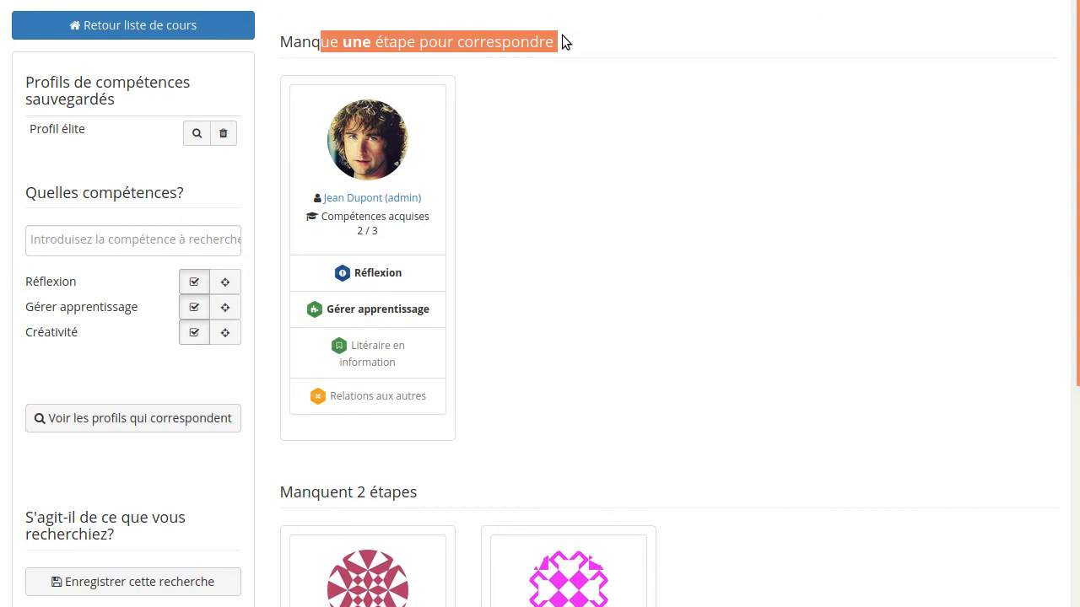
- Examine the matching user profiles missing one step and those missing two steps
click(591, 176)
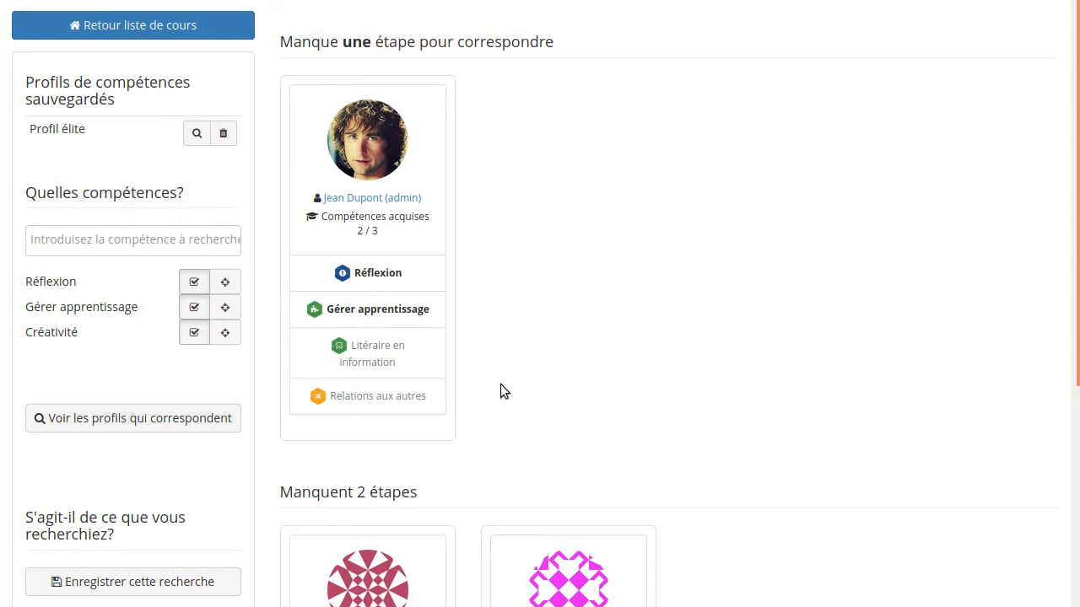
scroll(500, 384, down, 3)
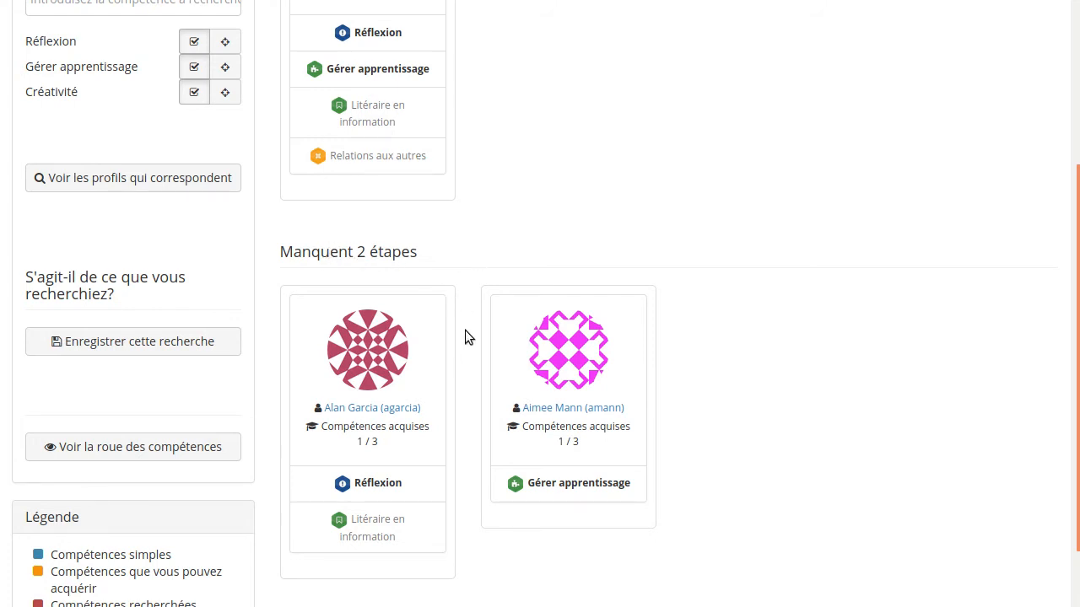
scroll(465, 329, up, 3)
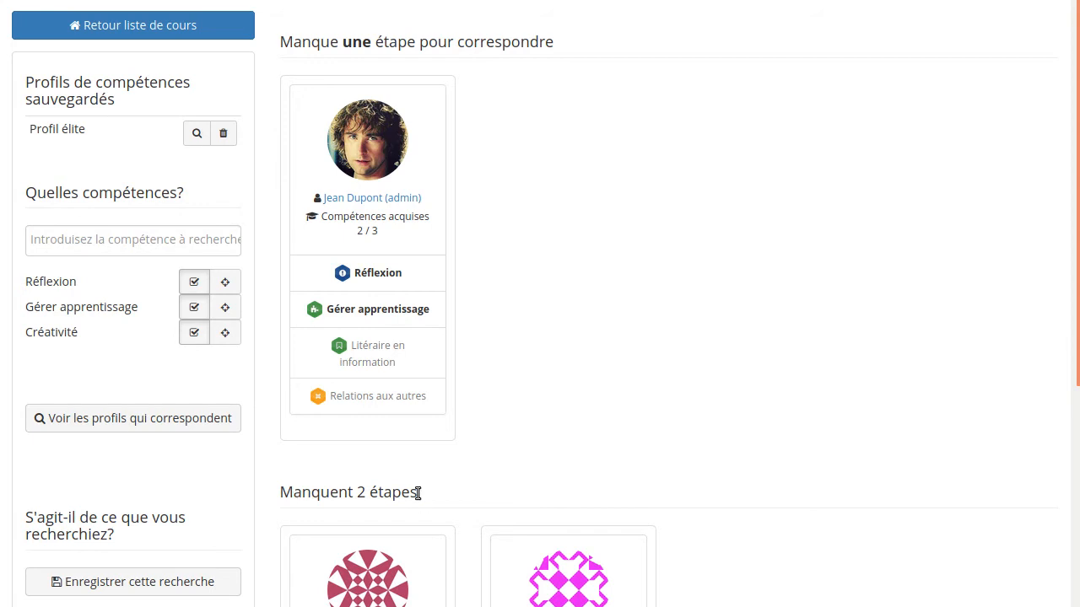
- Leave the skill profile search for the course list and open Gérer les compétences from the administration page
click(162, 28)
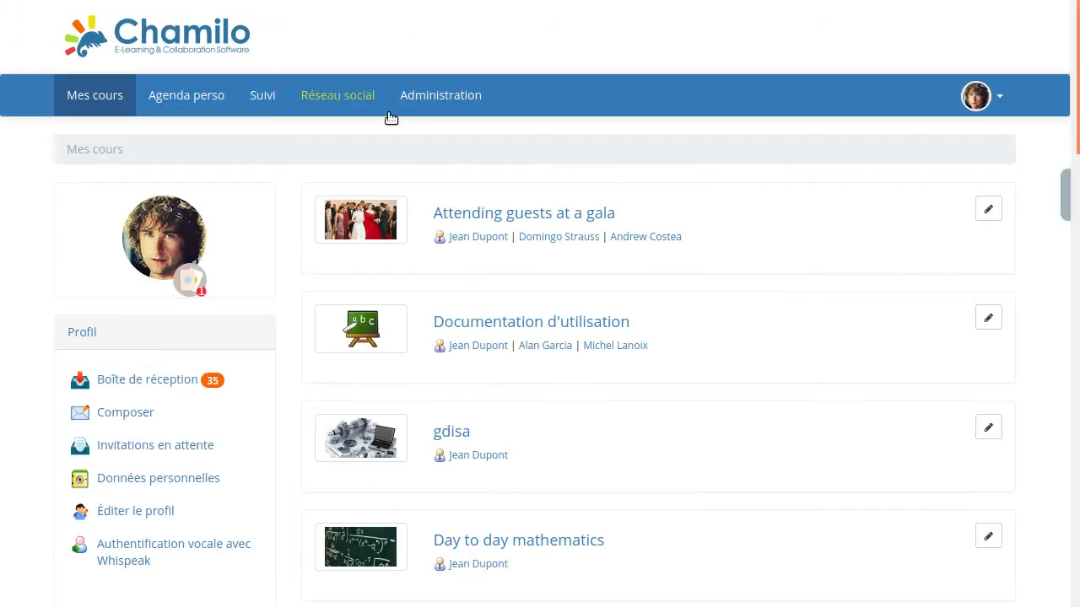
click(440, 95)
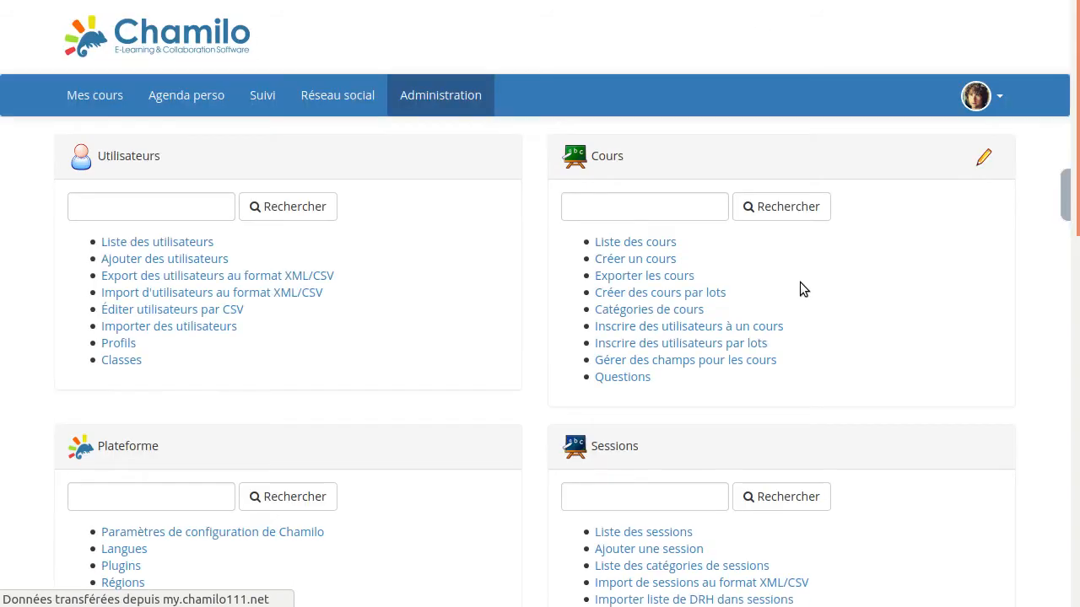
scroll(801, 287, down, 7)
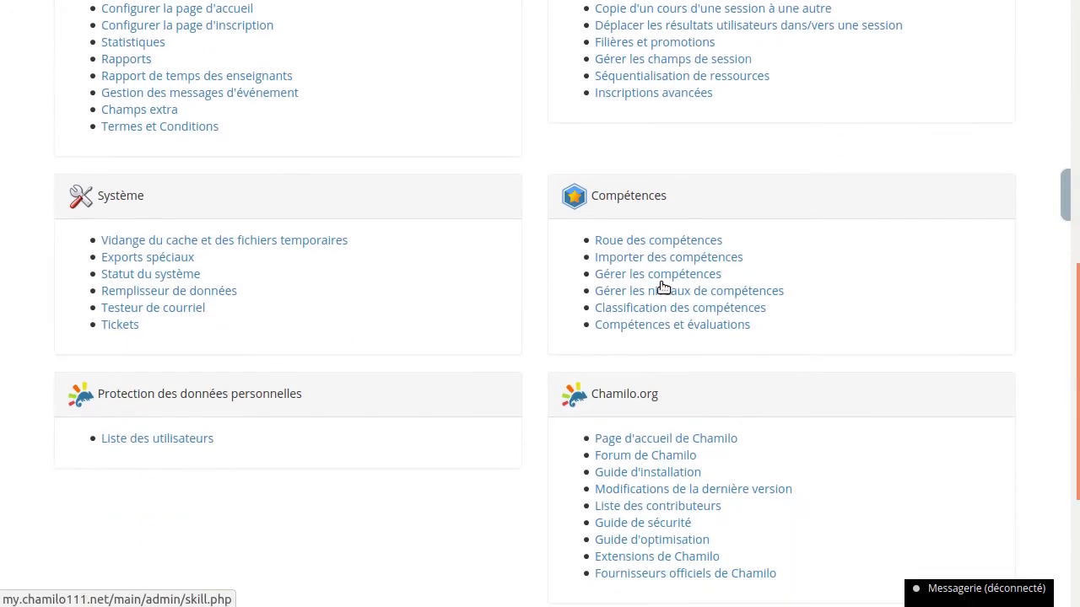
click(666, 274)
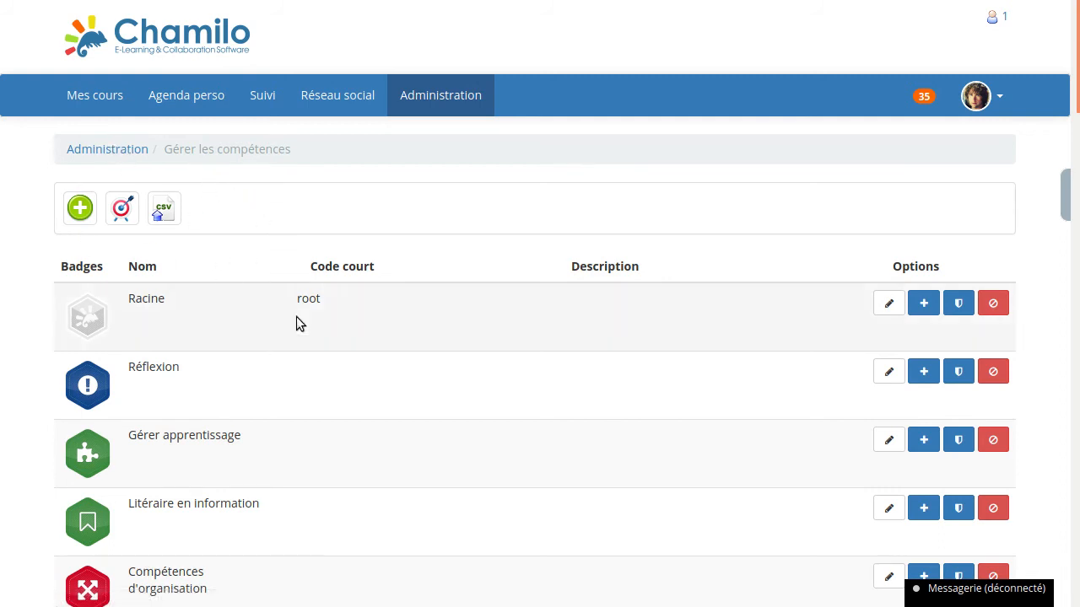
- Open the Compétences d'organisation skill for editing and view the choices for its Cahier de notes without changing the selection
scroll(793, 415, down, 1)
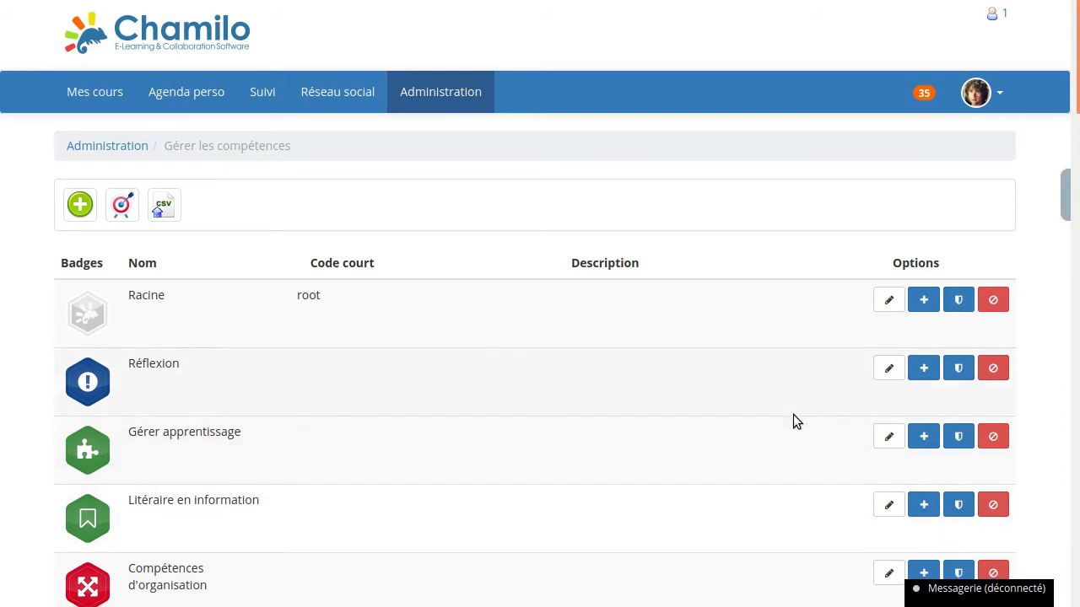
scroll(793, 414, down, 3)
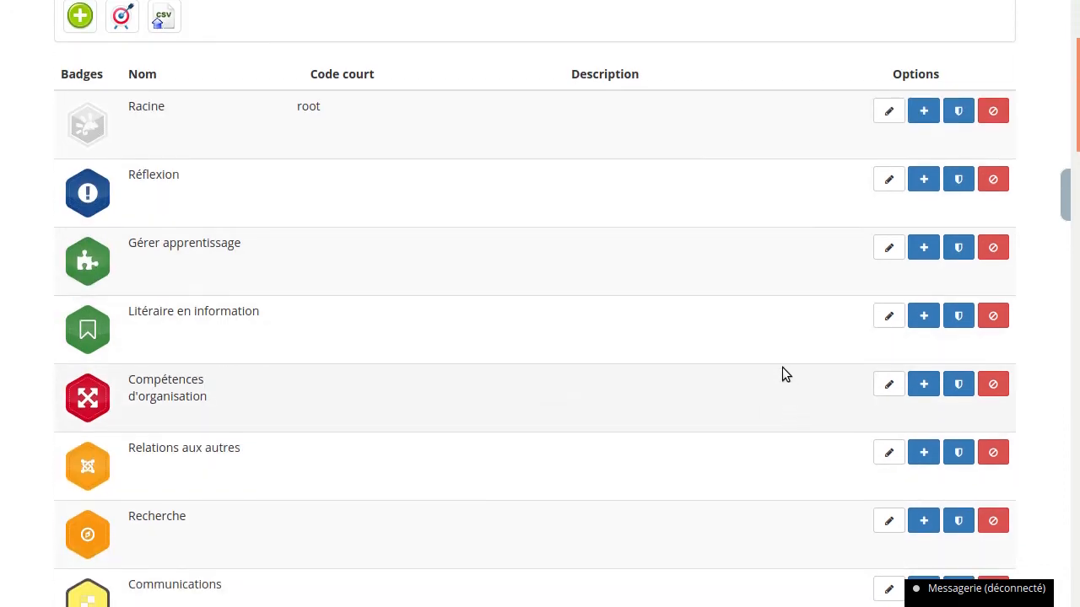
click(888, 384)
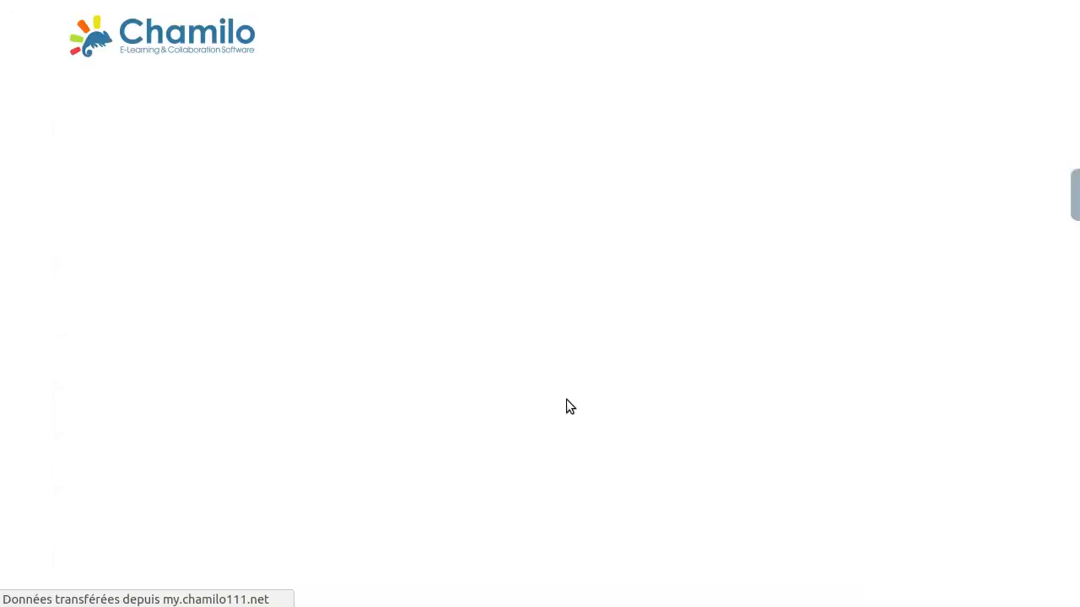
scroll(122, 414, down, 3)
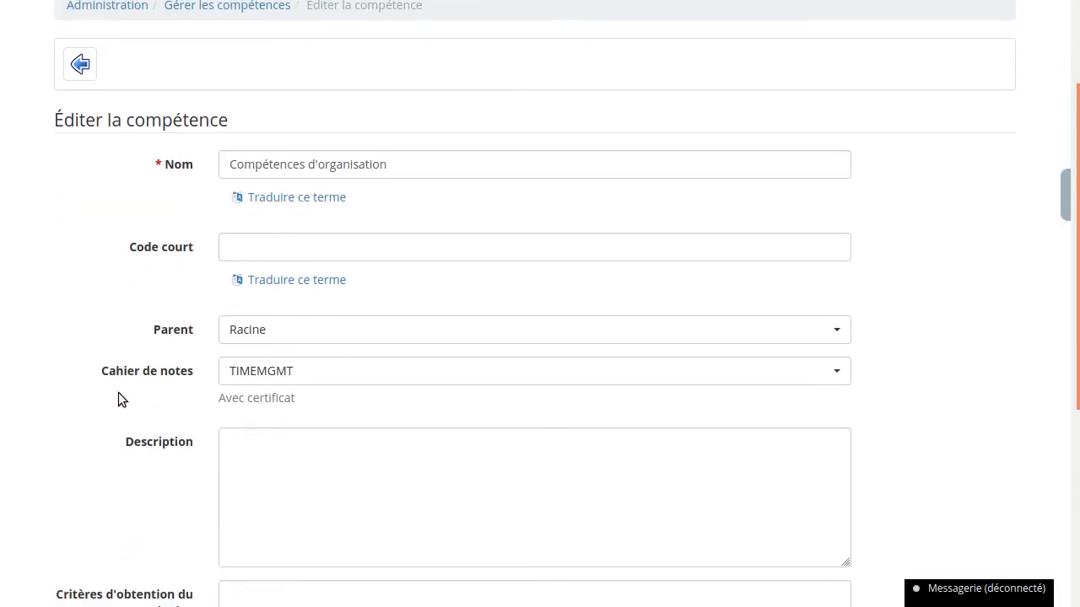
click(271, 375)
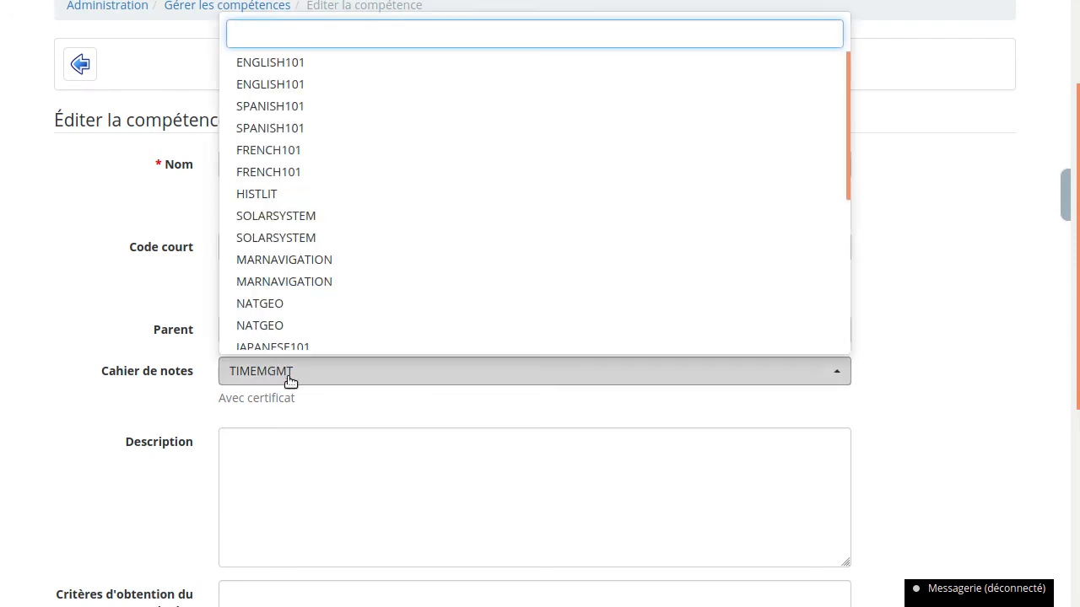
click(201, 368)
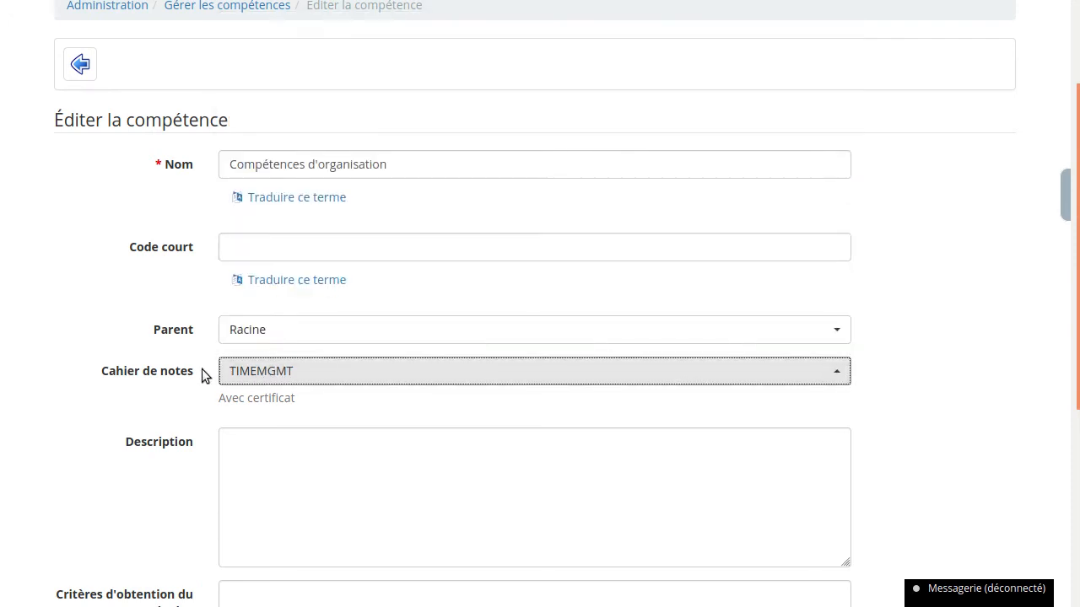
- Search the platform's courses for "TIME" and highlight the Time management course's code
scroll(200, 332, up, 2)
click(454, 97)
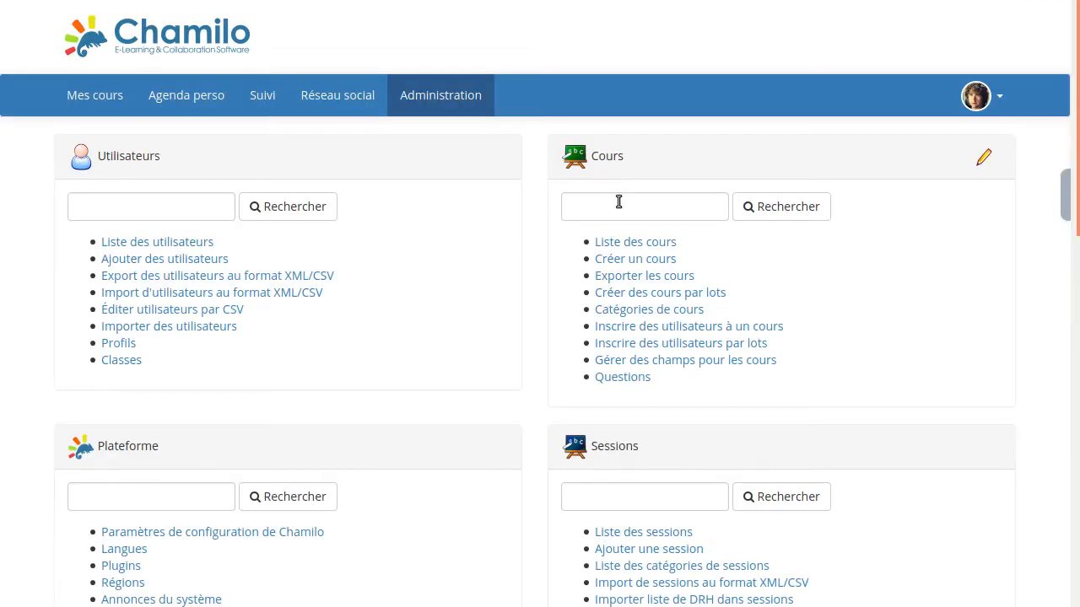
click(619, 204)
text(TIME)
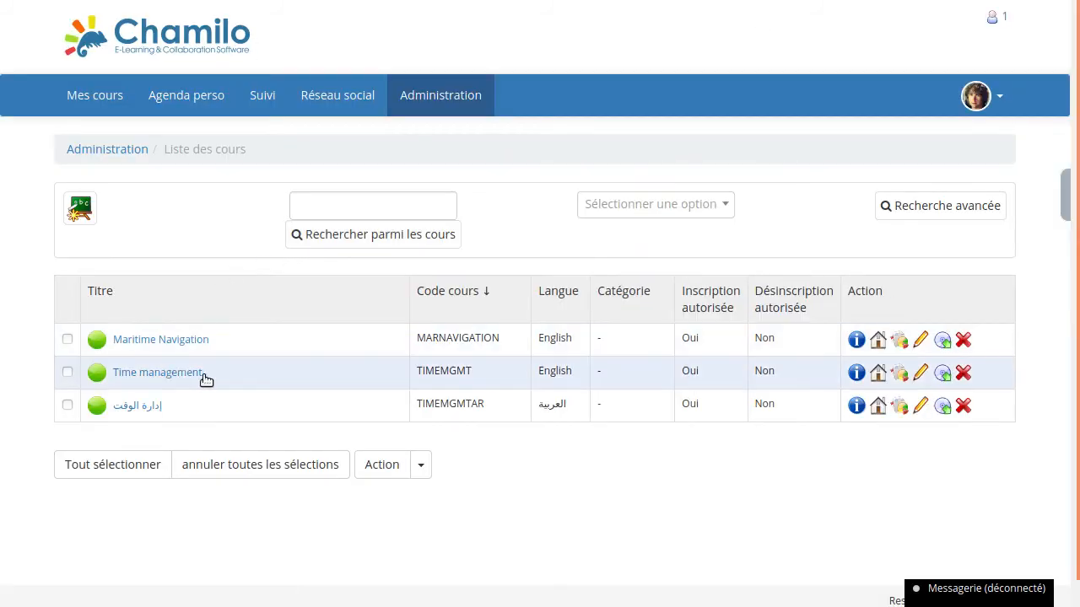
double_click(454, 372)
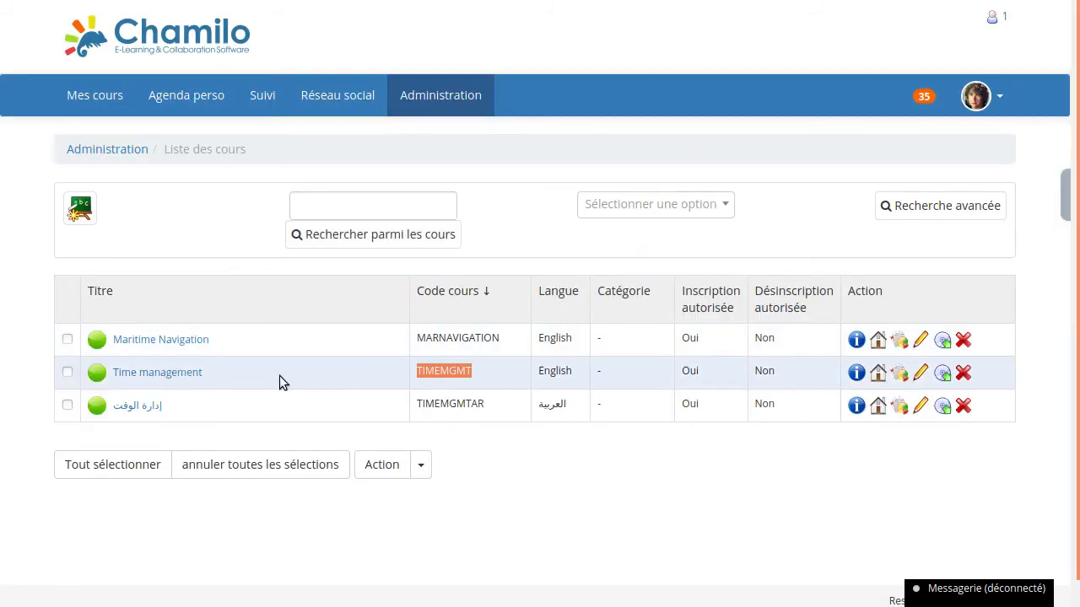
click(453, 371)
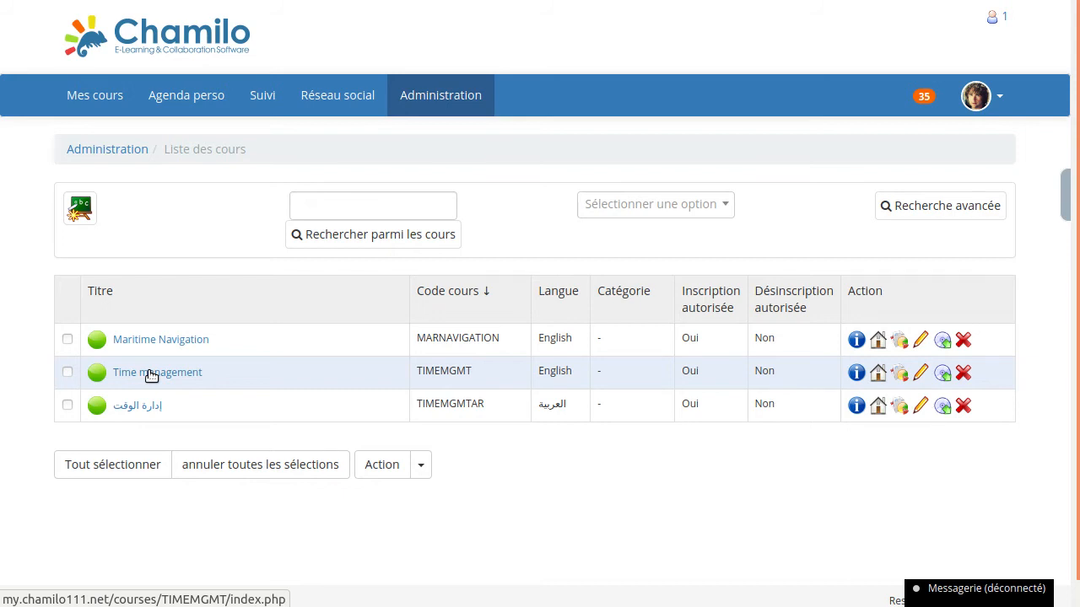
- Return to the skills management list and highlight the Compétences d'organisation skill's name
click(424, 92)
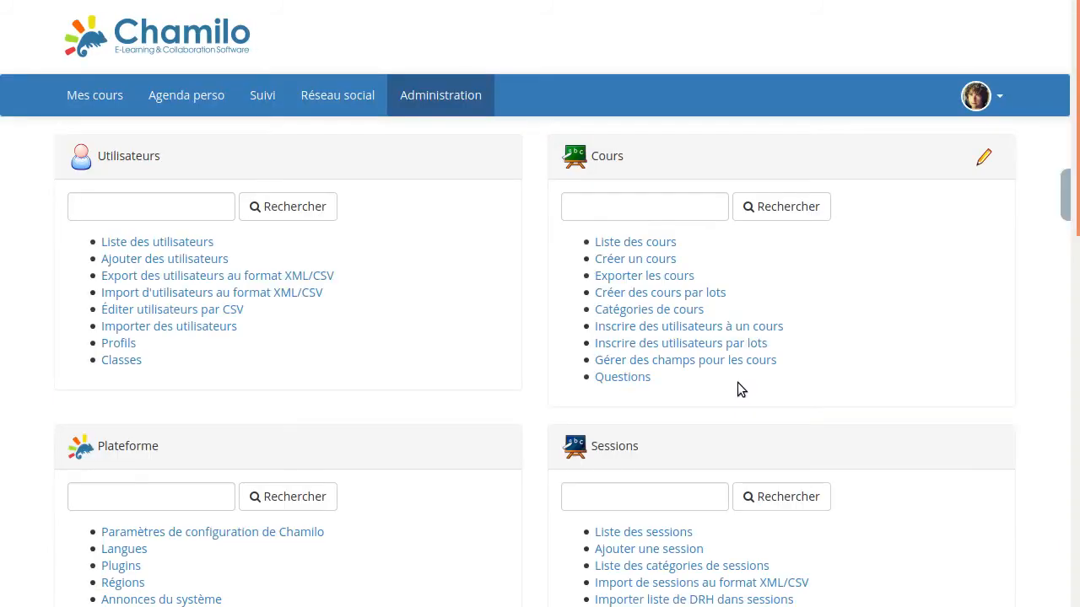
scroll(737, 382, down, 6)
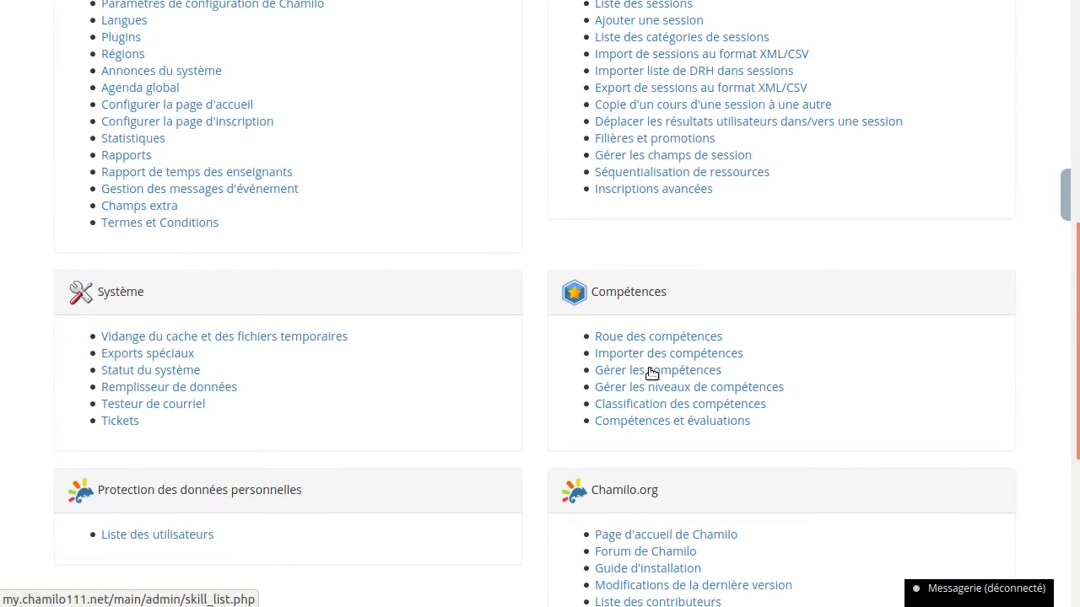
click(746, 388)
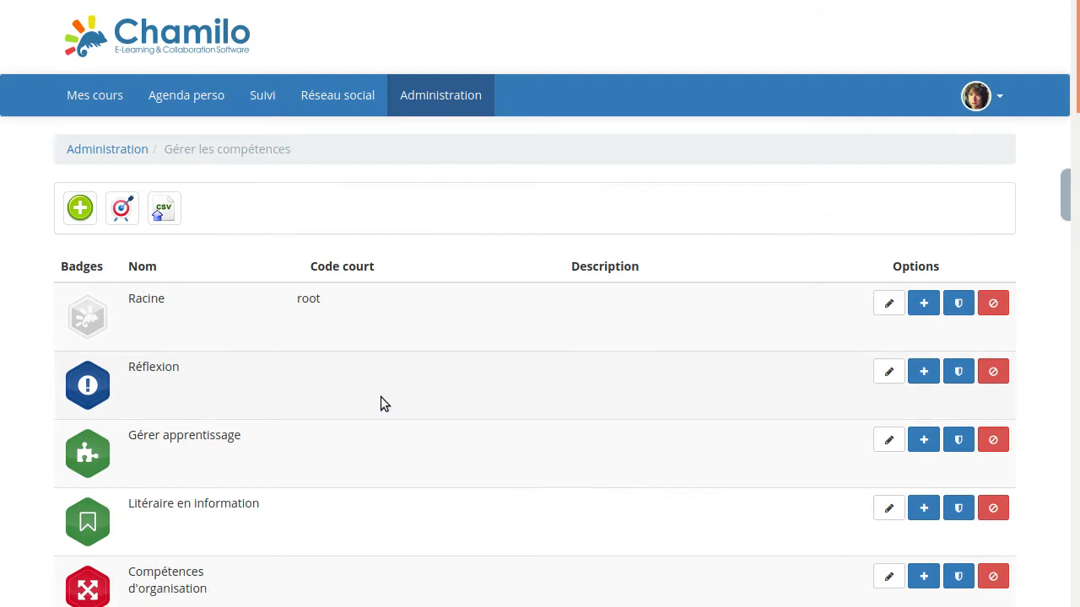
scroll(198, 531, down, 2)
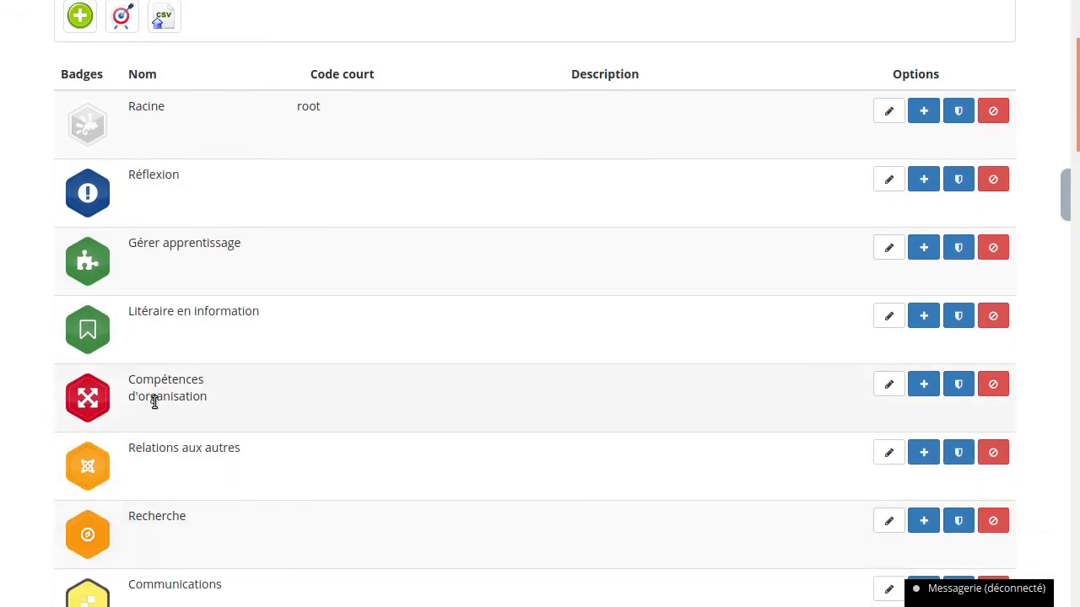
drag(129, 379, 211, 401)
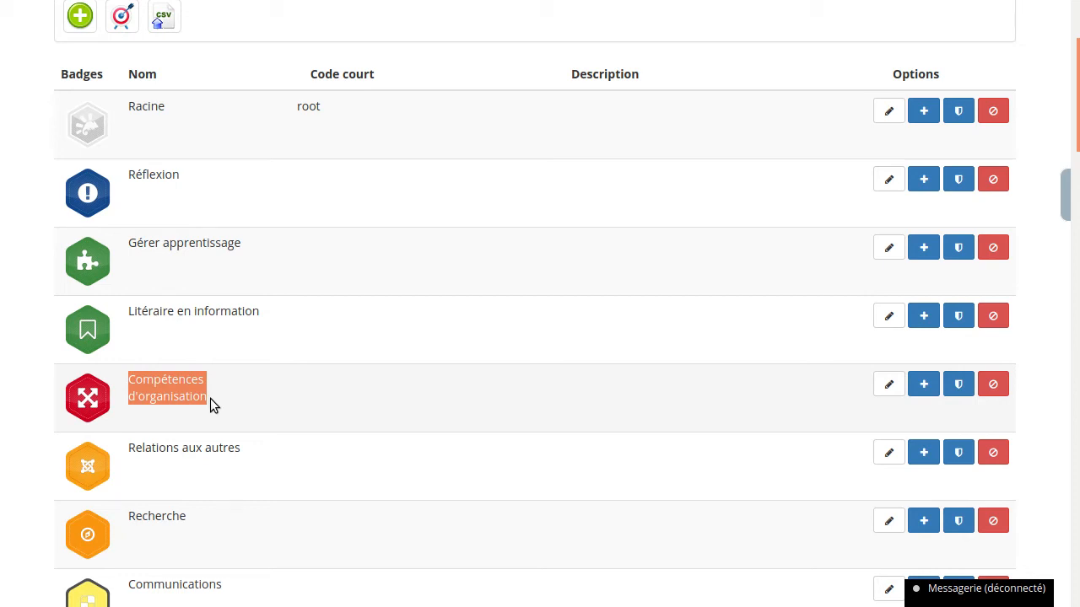
click(210, 398)
drag(210, 400, 132, 376)
- Open the social network page and view the acquired badges in its Compétences block
scroll(362, 364, up, 3)
click(358, 95)
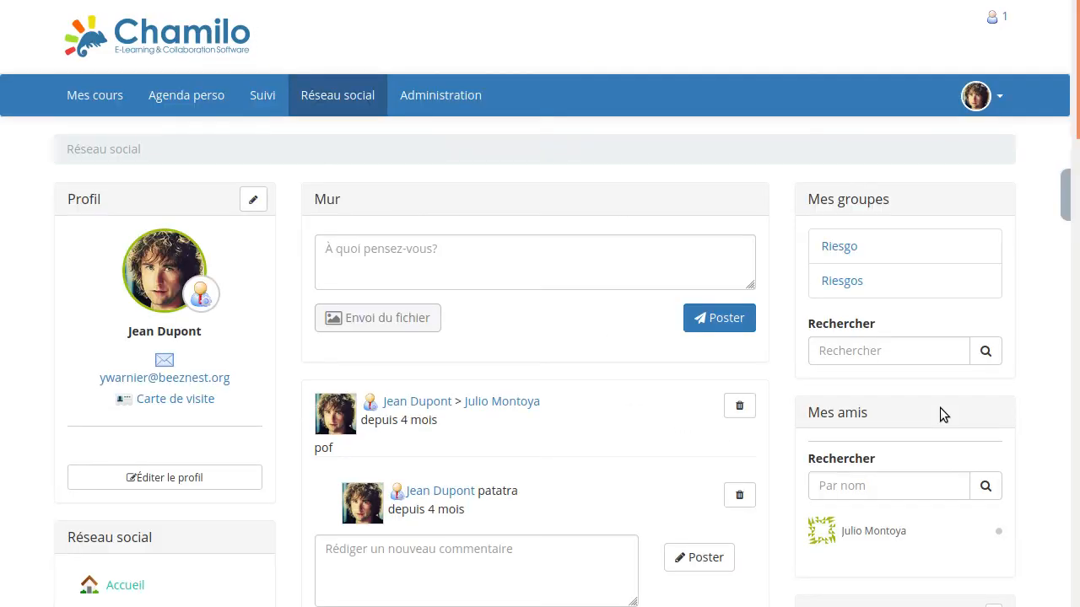
scroll(940, 408, down, 5)
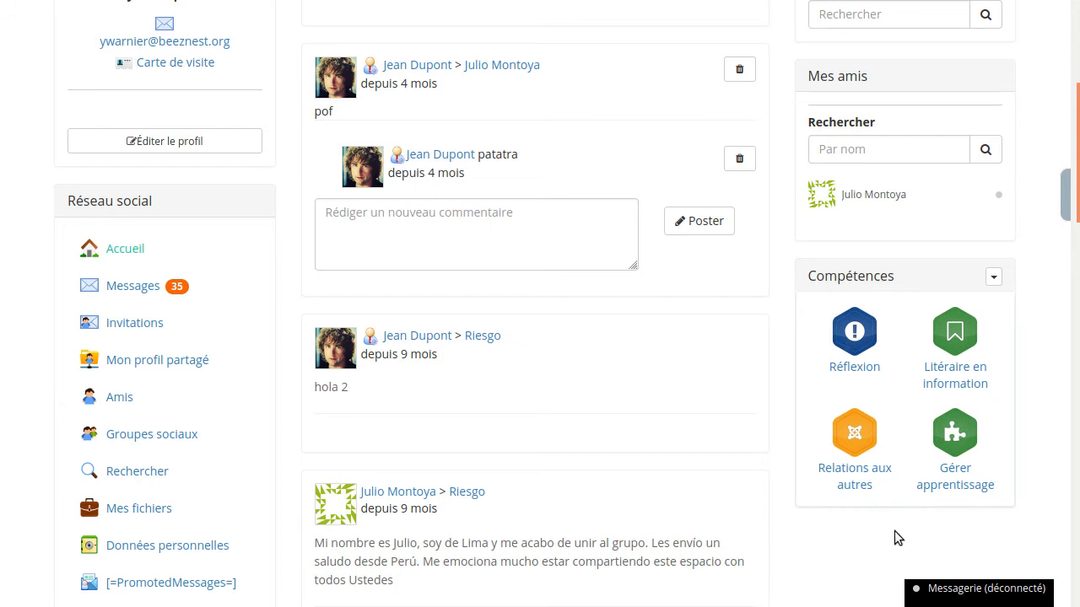
scroll(570, 414, up, 5)
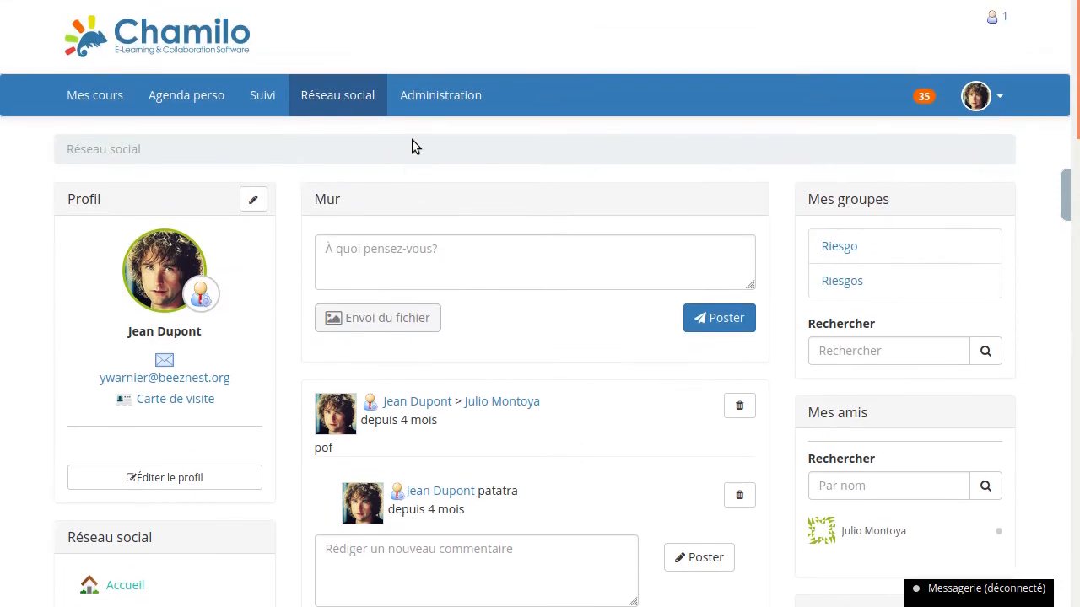
- Open the Collaboration skill for editing from the skills management list, check its Cahier de notes and return to the list
click(420, 102)
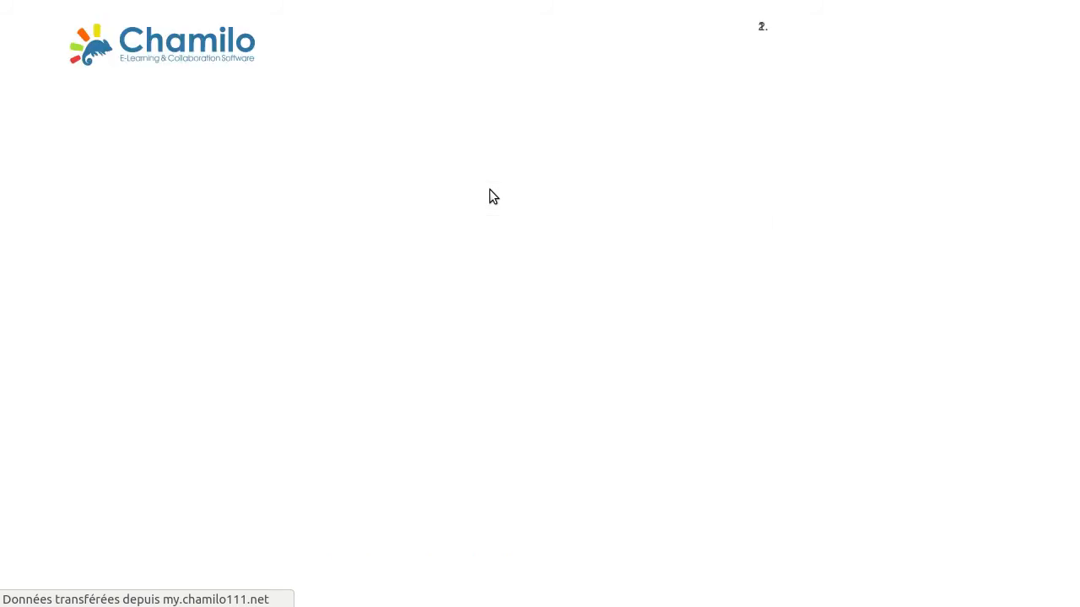
scroll(646, 557, down, 5)
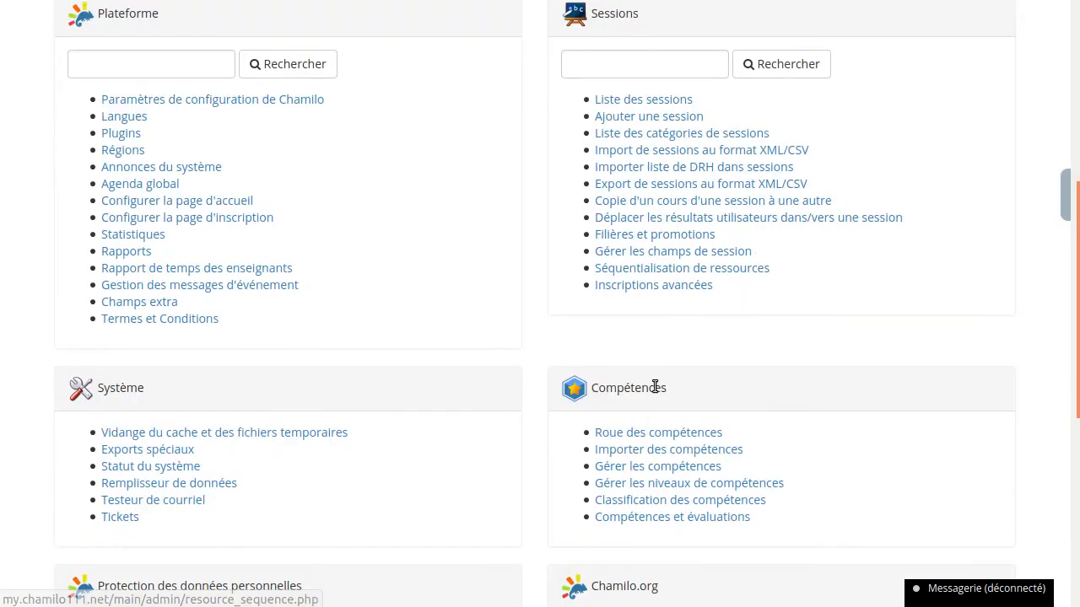
click(711, 467)
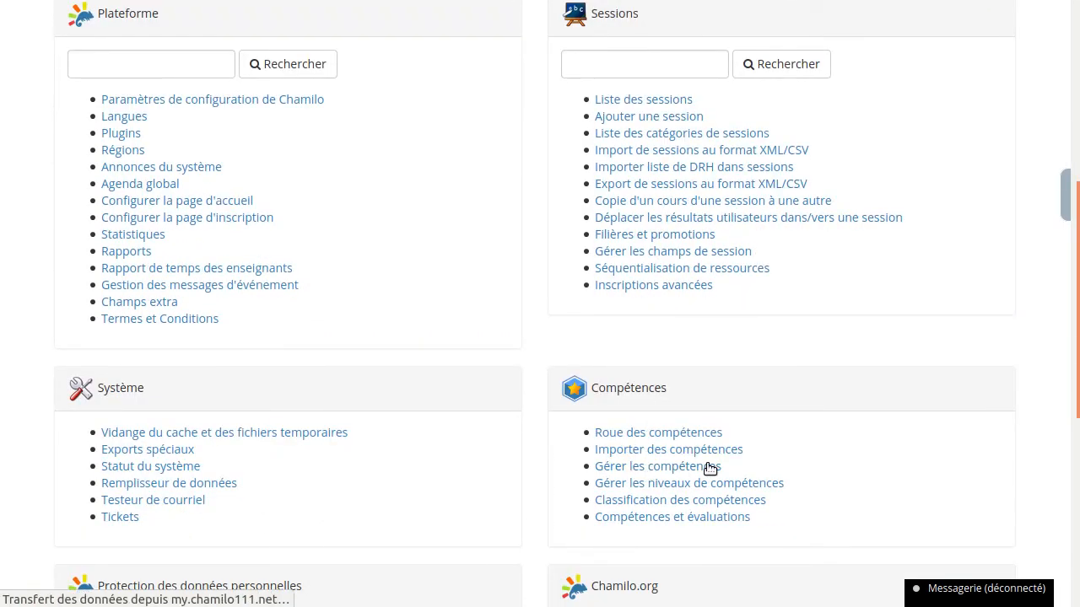
scroll(750, 376, down, 5)
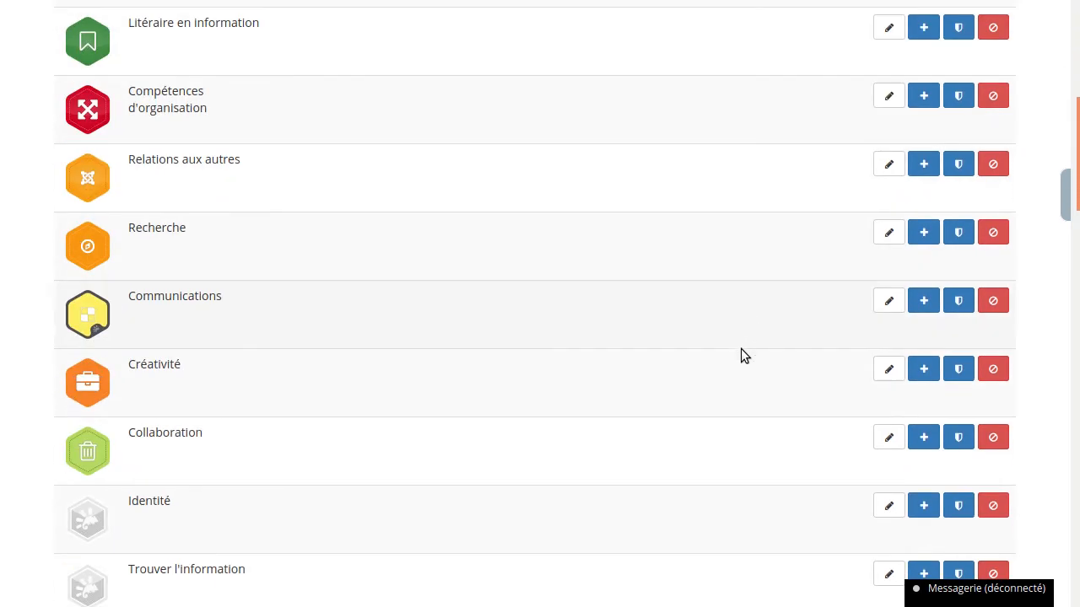
click(884, 440)
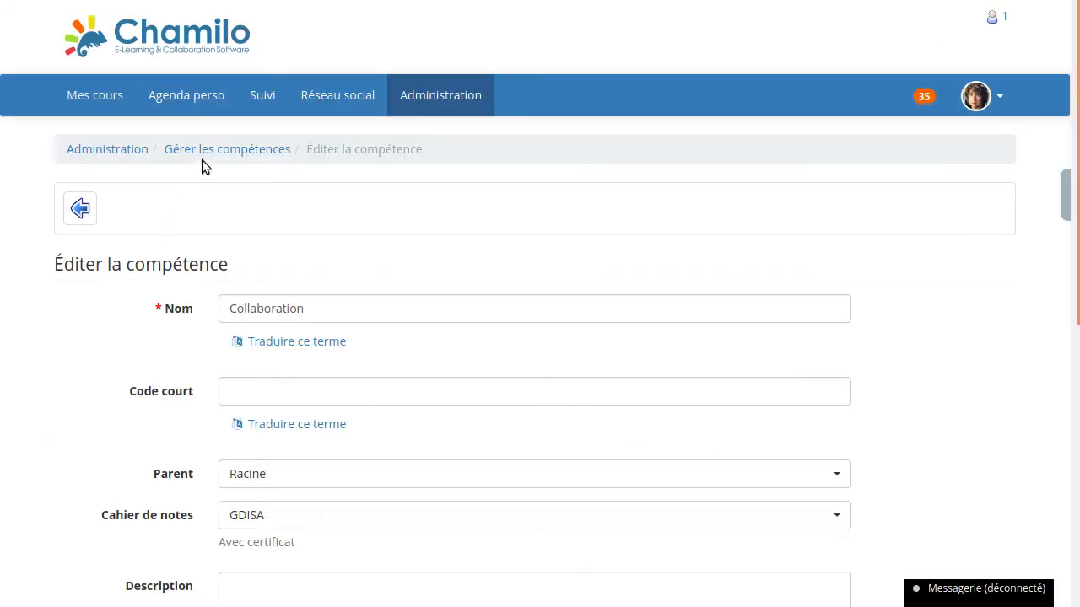
click(1046, 195)
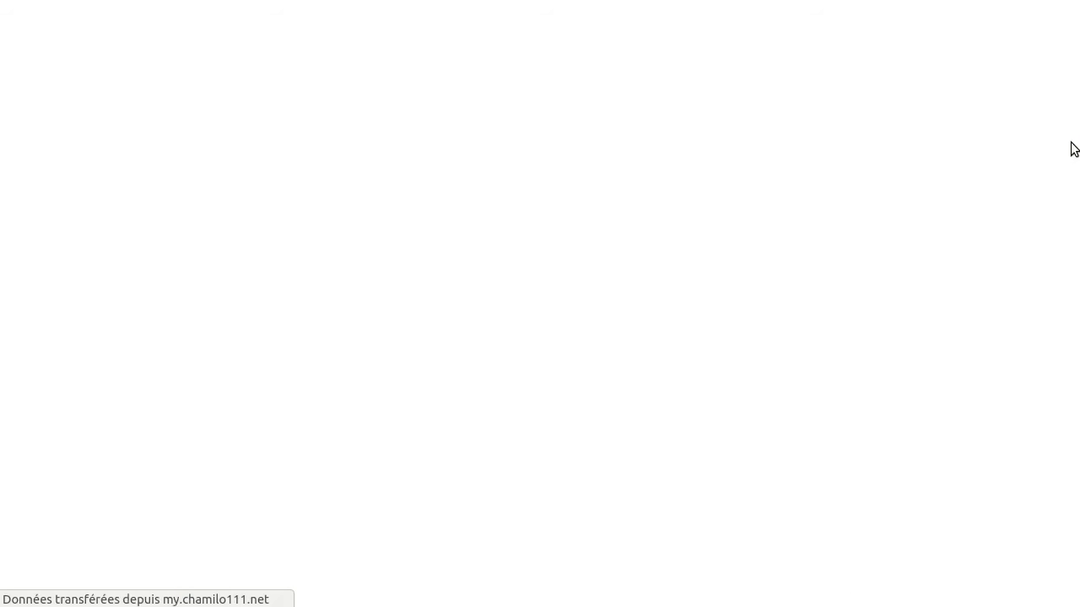
- Open the Algorithmique de base skill for editing from the skills management list
scroll(345, 399, down, 10)
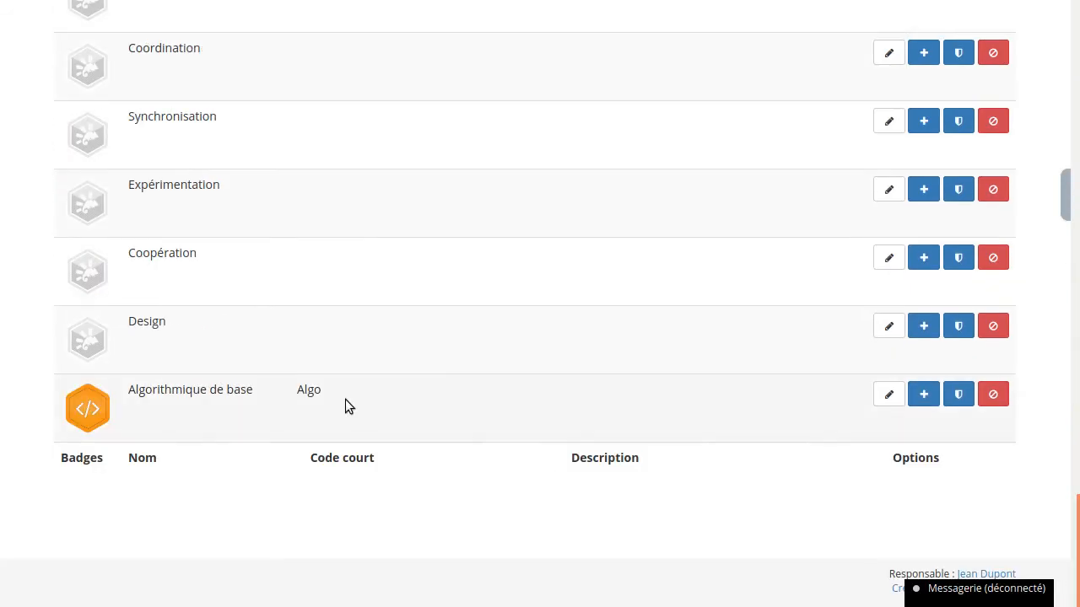
click(888, 394)
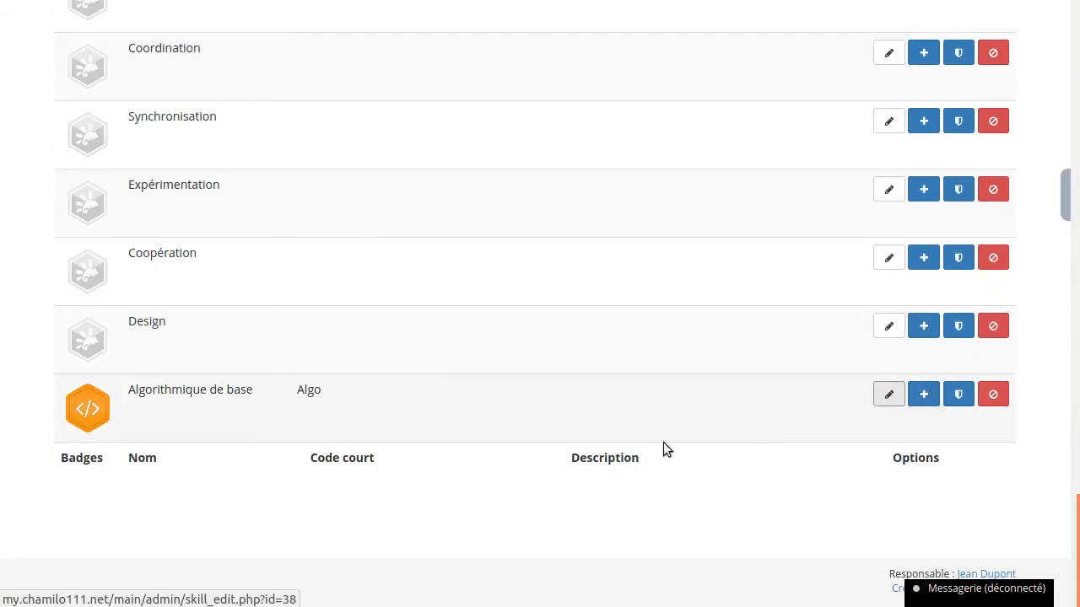
scroll(92, 393, down, 3)
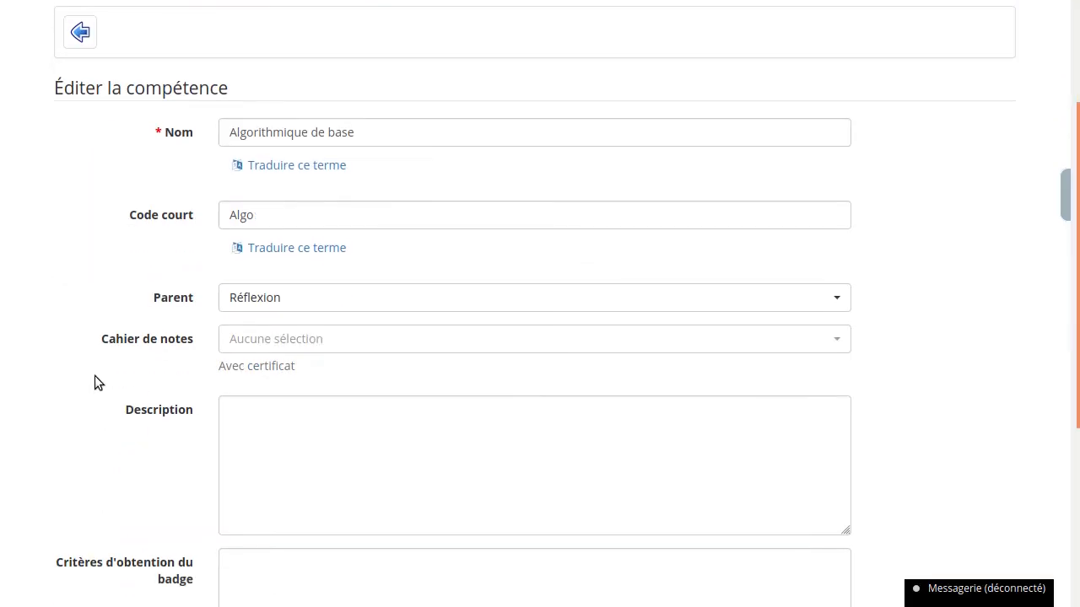
- Link the Algorithmique de base skill to the D2DMATHS Cahier de notes and save the skill
click(268, 323)
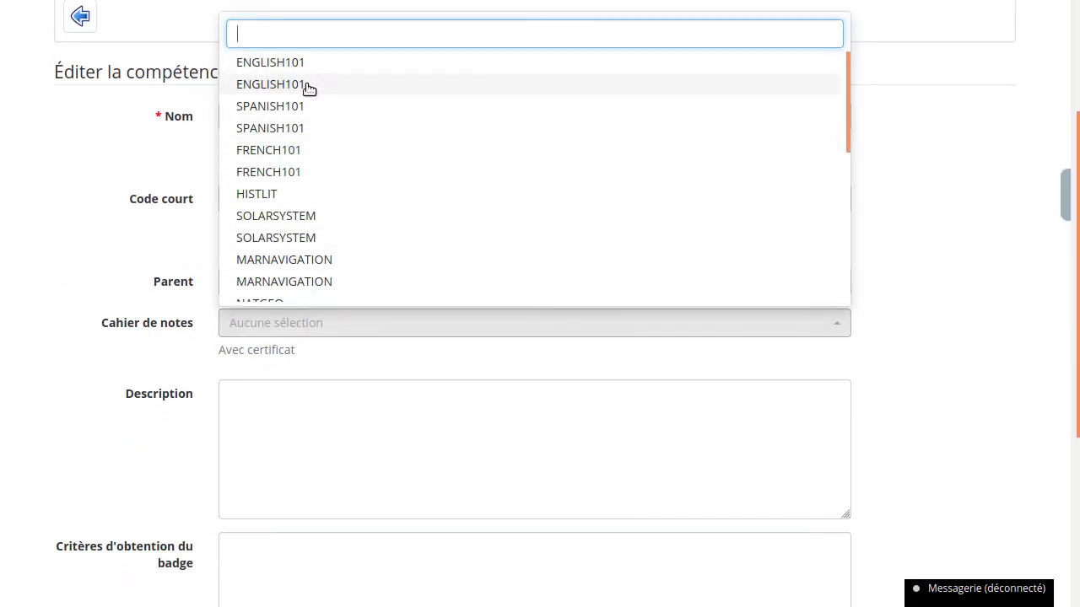
scroll(344, 106, up, 1)
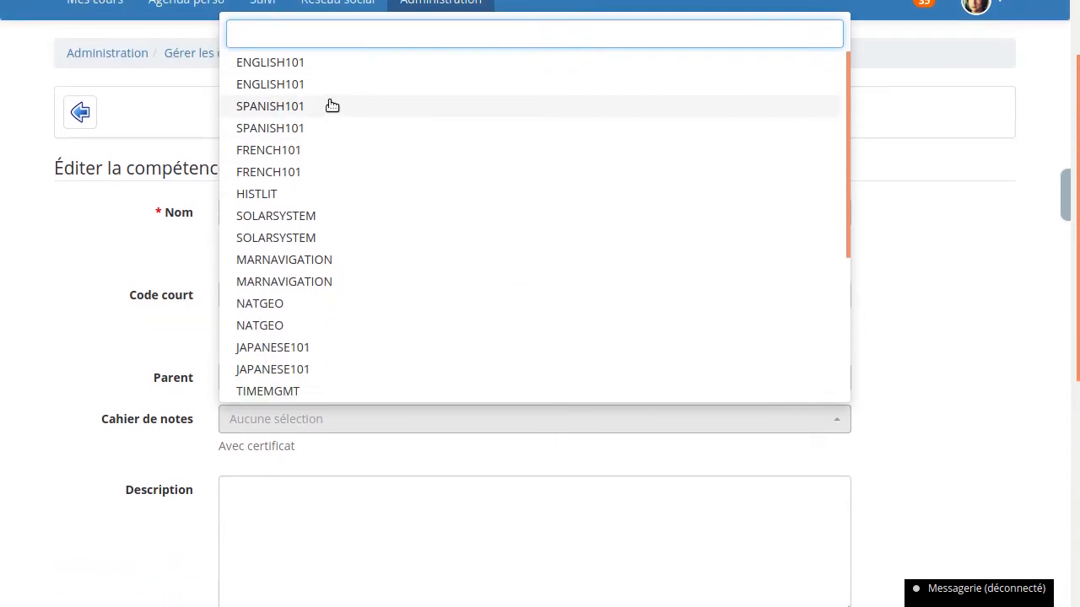
scroll(349, 205, down, 3)
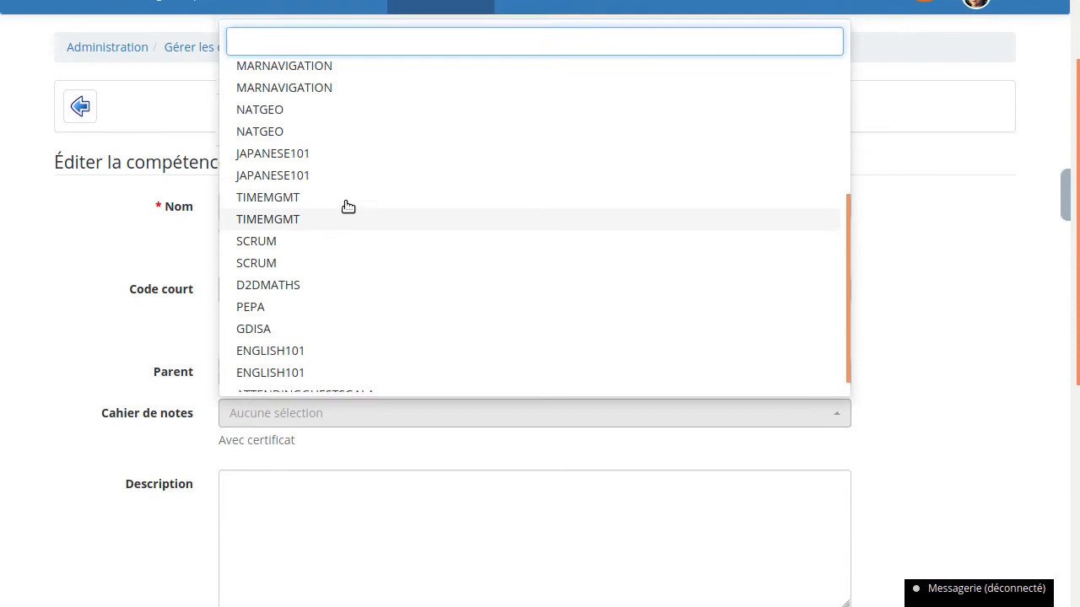
scroll(338, 182, down, 2)
scroll(330, 160, up, 2)
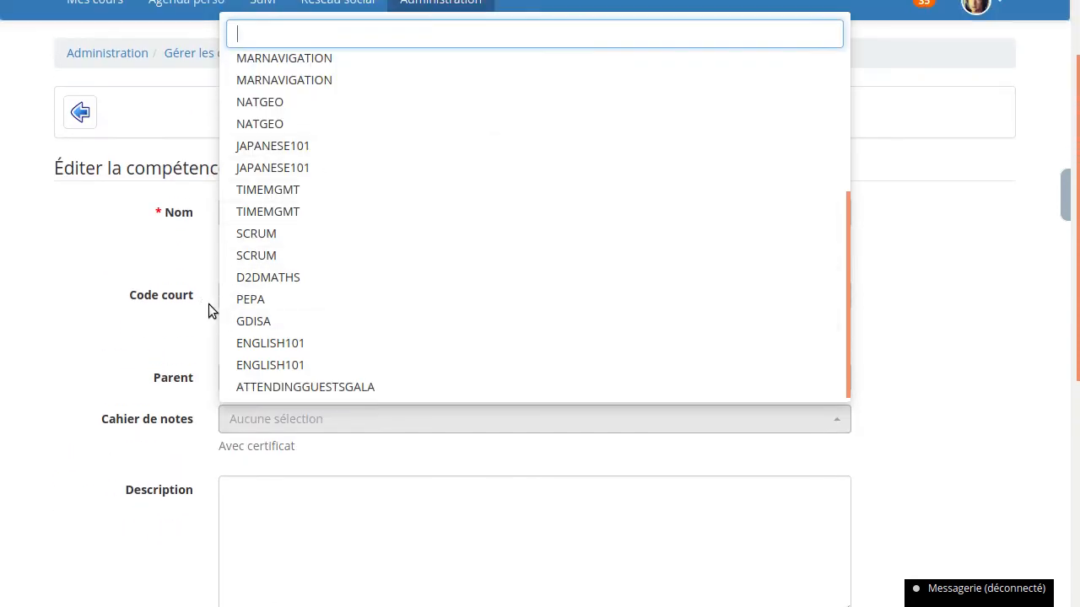
scroll(294, 299, down, 2)
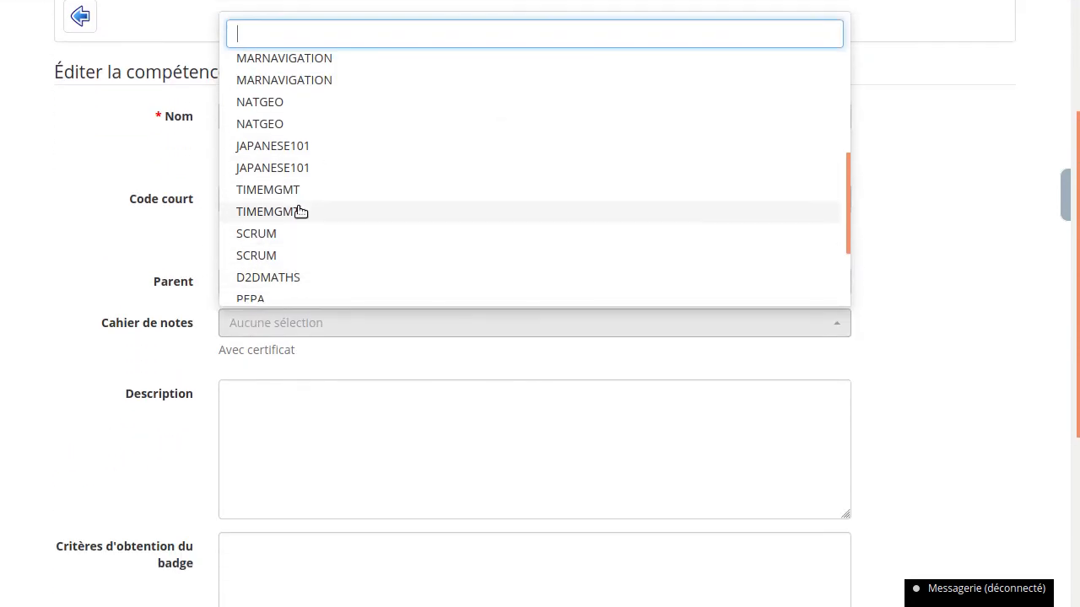
click(262, 284)
click(87, 346)
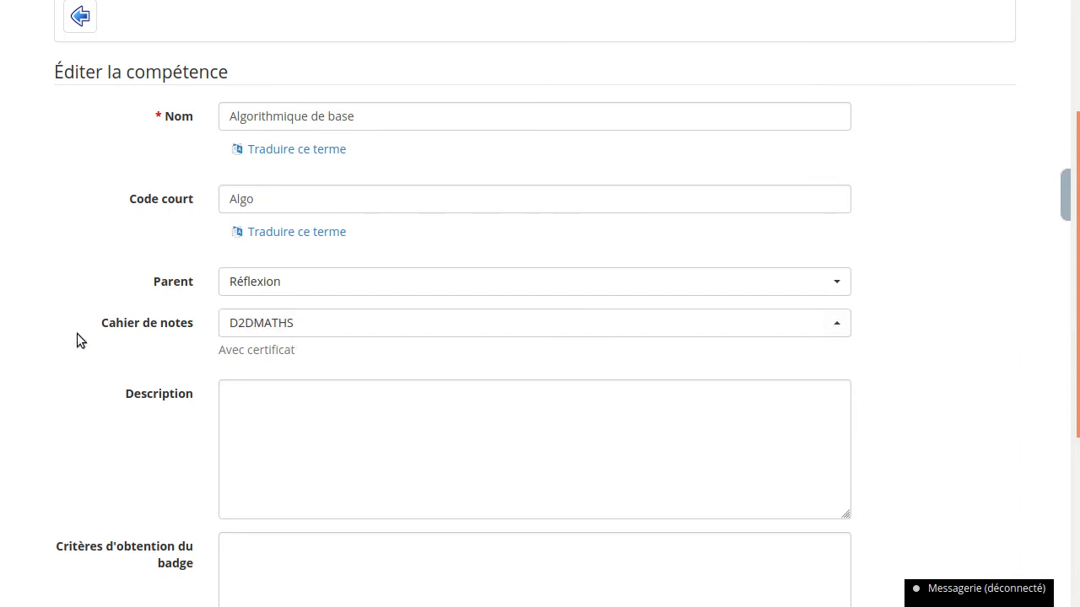
scroll(77, 343, down, 2)
scroll(76, 343, down, 3)
click(284, 448)
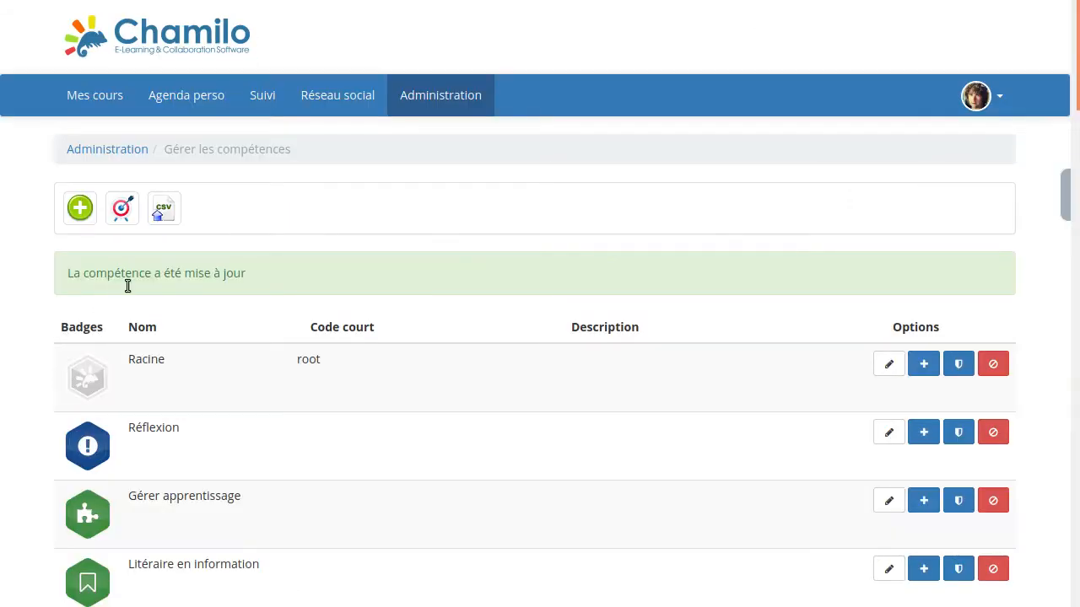
- Open the skills wheel, view the details of the Algo skill and close them
click(123, 216)
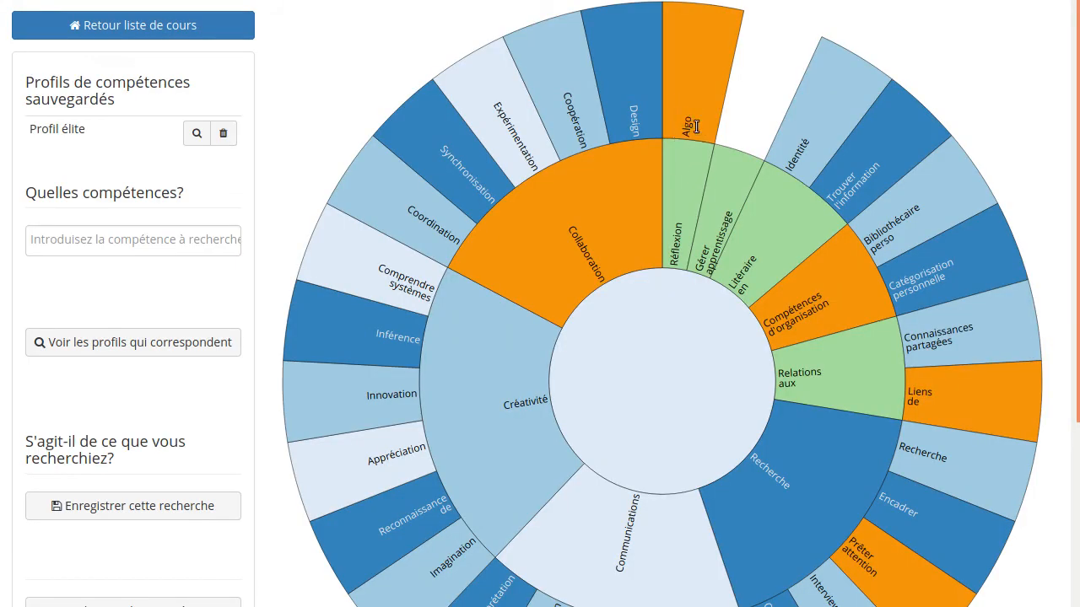
click(687, 120)
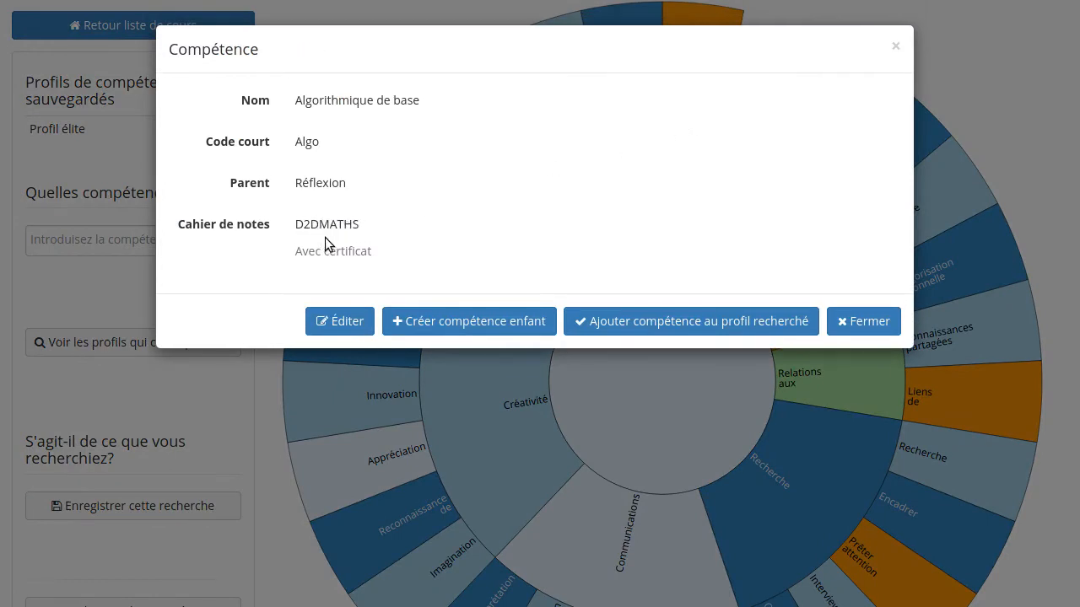
click(854, 323)
- Return to the course list and open the Day to day mathematics course
click(208, 30)
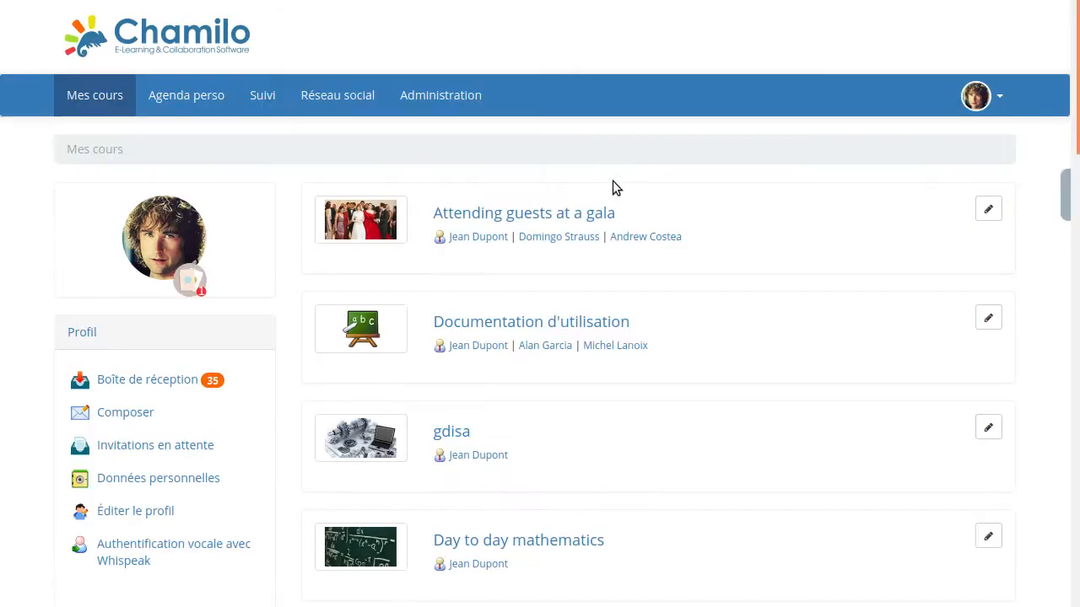
scroll(756, 251, down, 3)
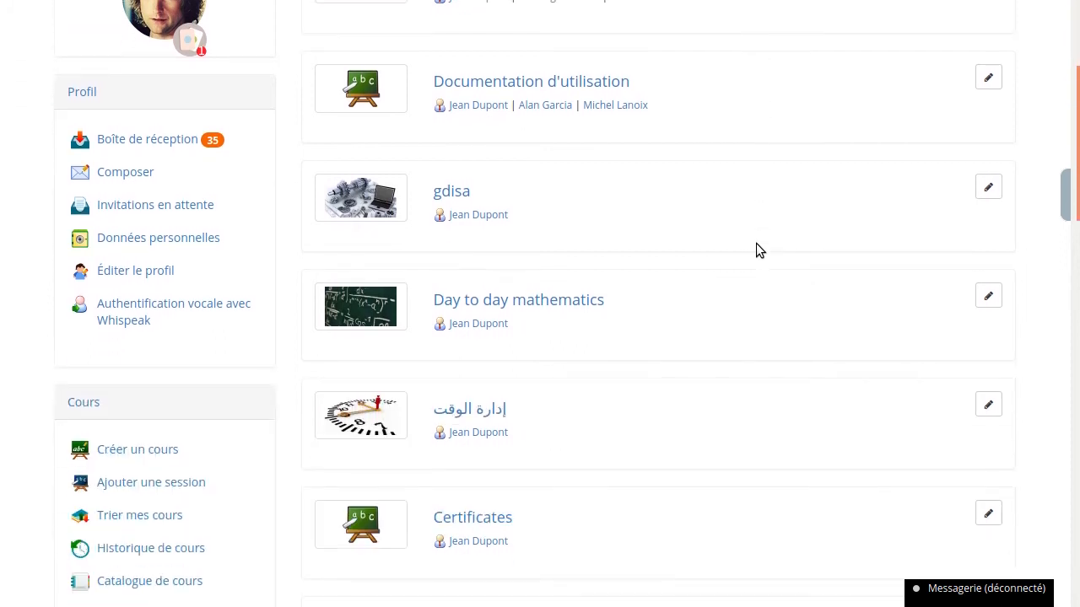
click(547, 302)
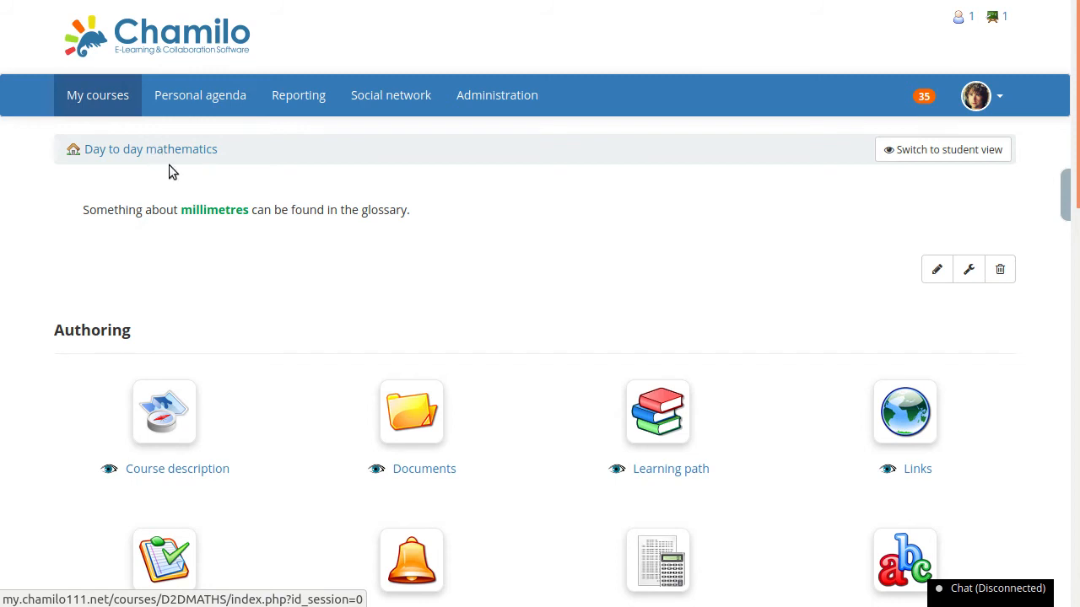
scroll(532, 270, down, 2)
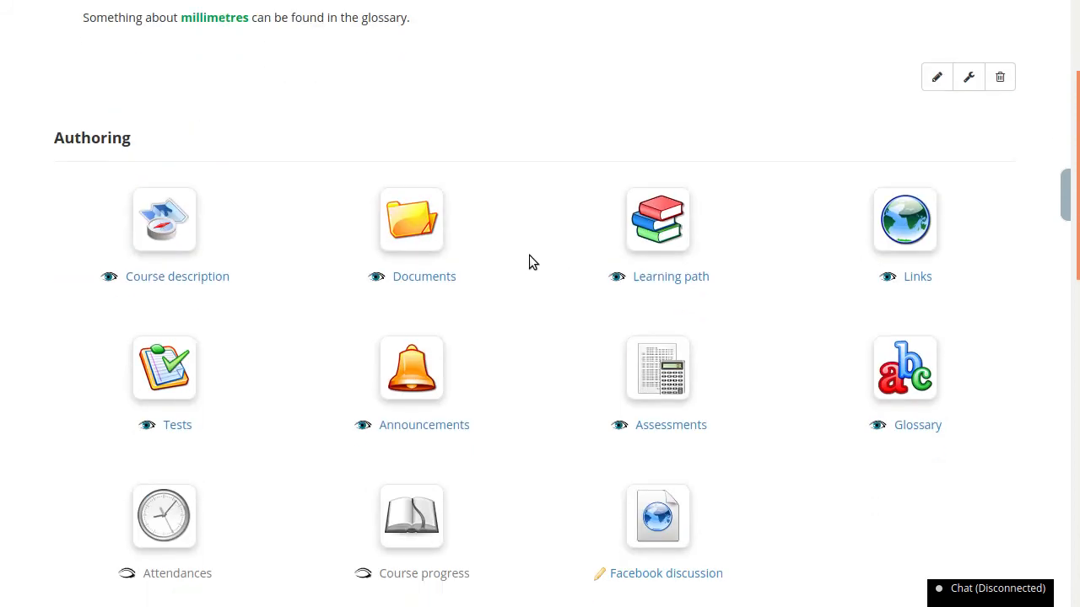
scroll(529, 257, up, 2)
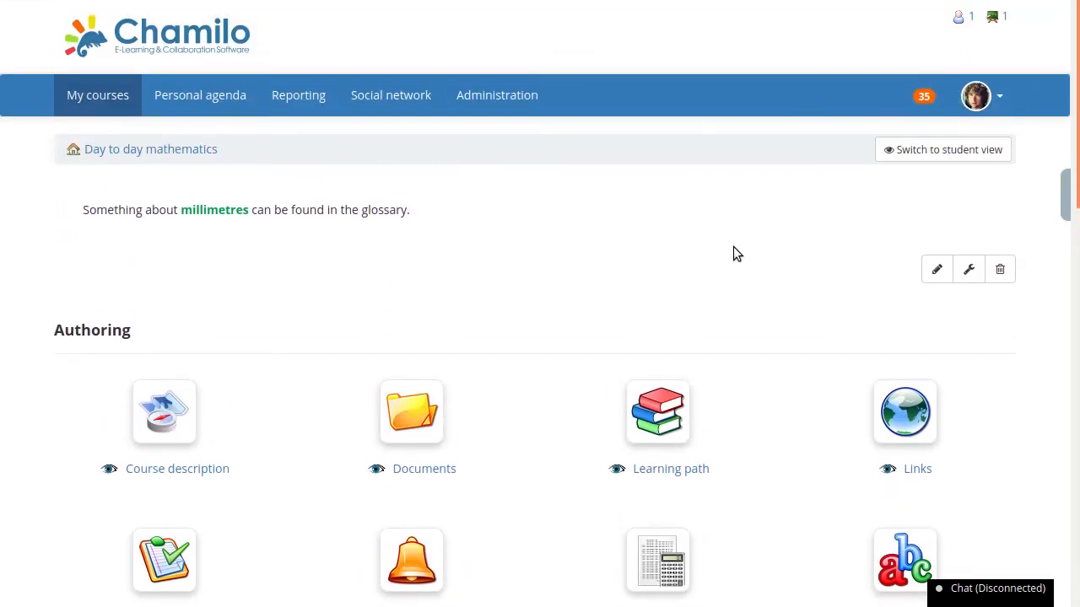
- Set the Day to day mathematics course's language to Français in its settings and save
scroll(482, 270, down, 10)
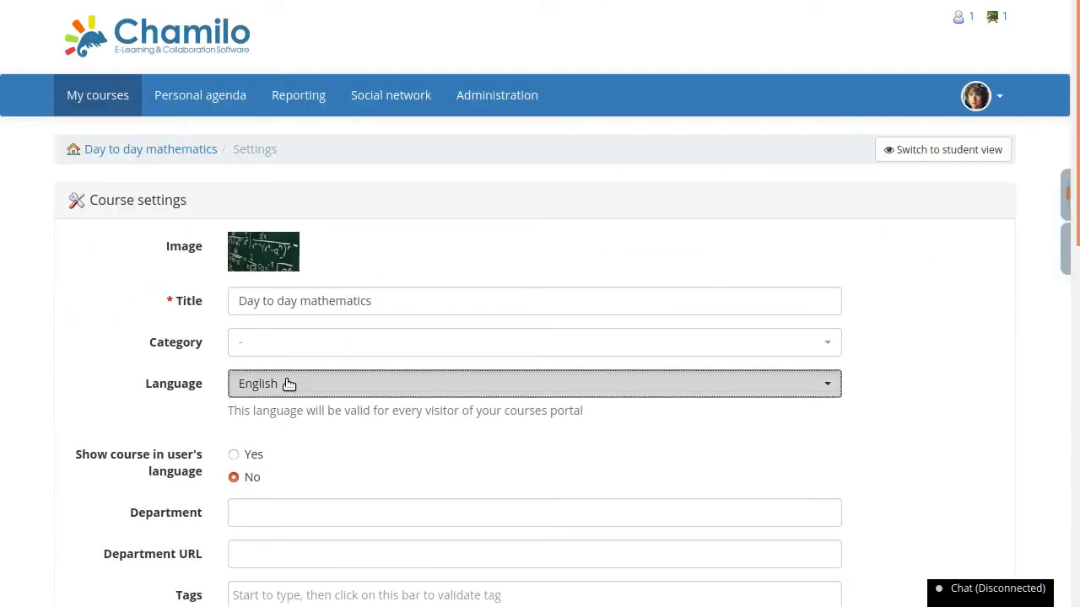
click(278, 383)
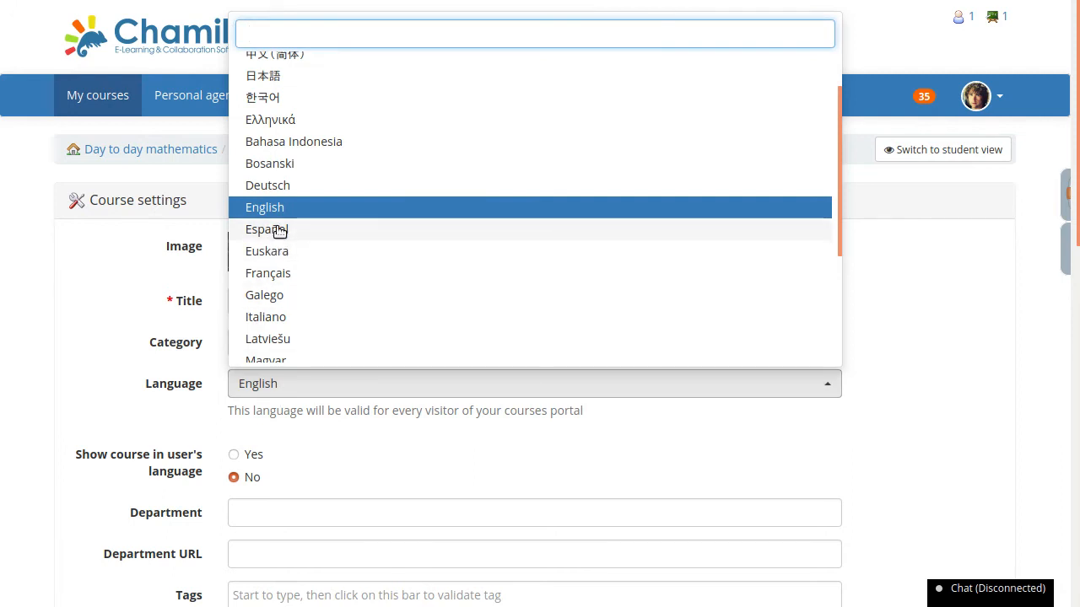
click(280, 272)
scroll(124, 318, down, 1)
scroll(126, 312, down, 5)
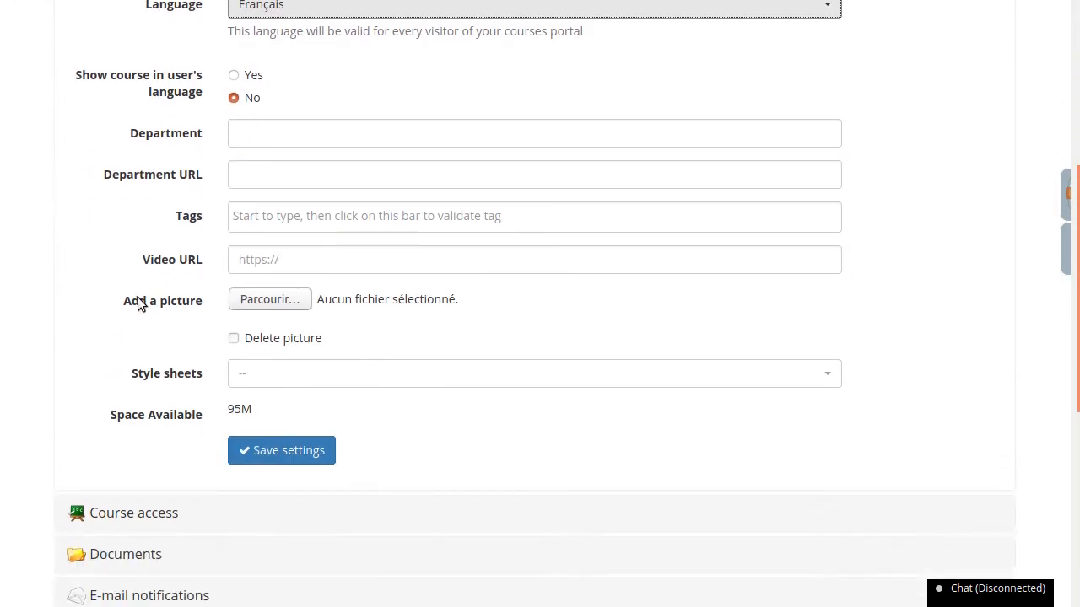
click(293, 309)
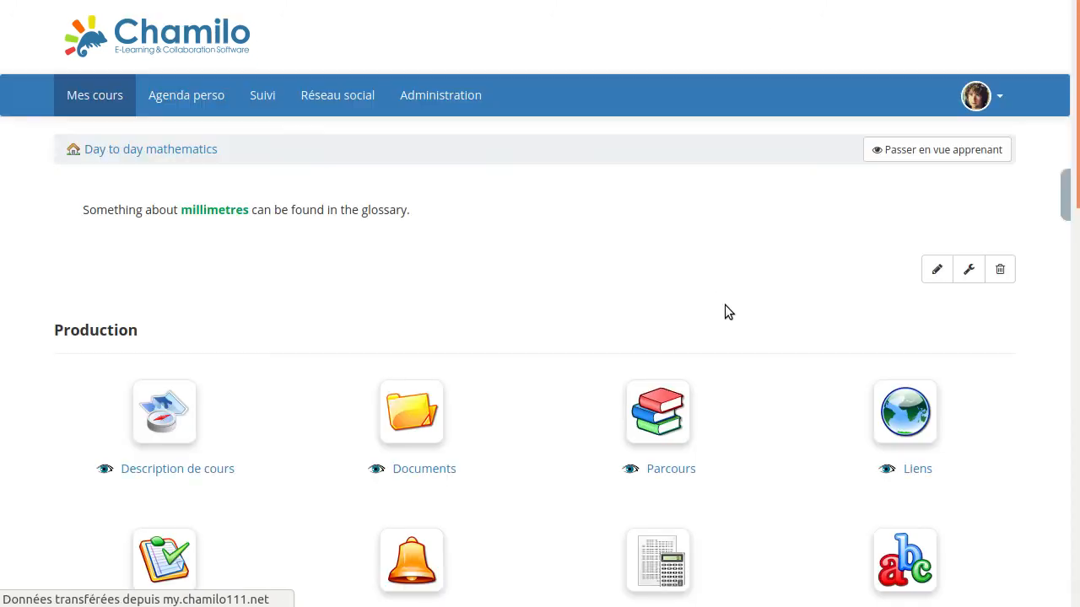
- Open the course's Cahier de notes and delete the sfqefzez test from it, confirming the removal
scroll(774, 351, down, 2)
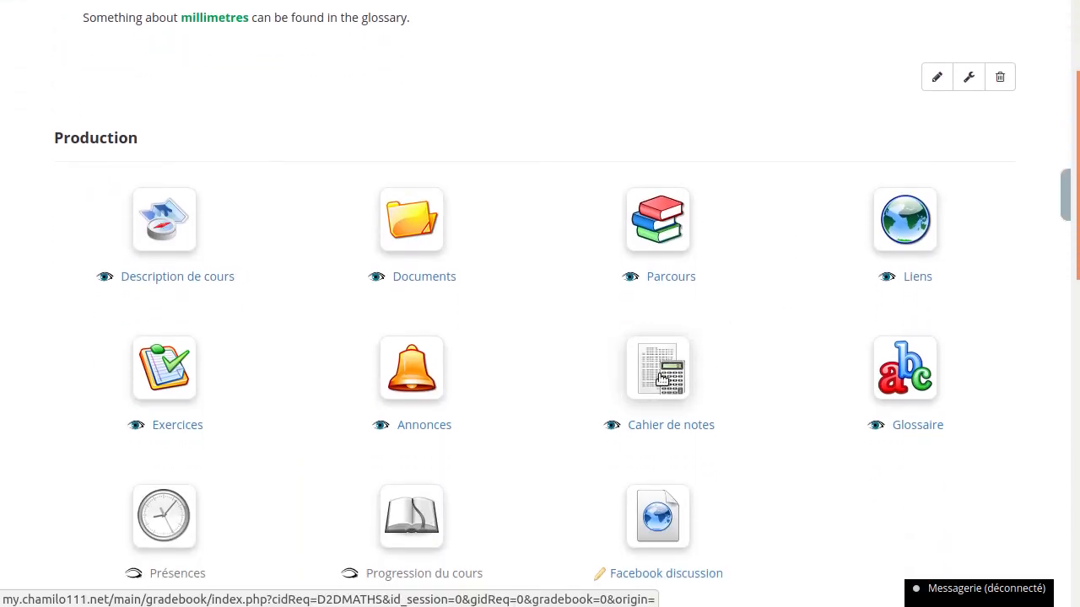
click(658, 368)
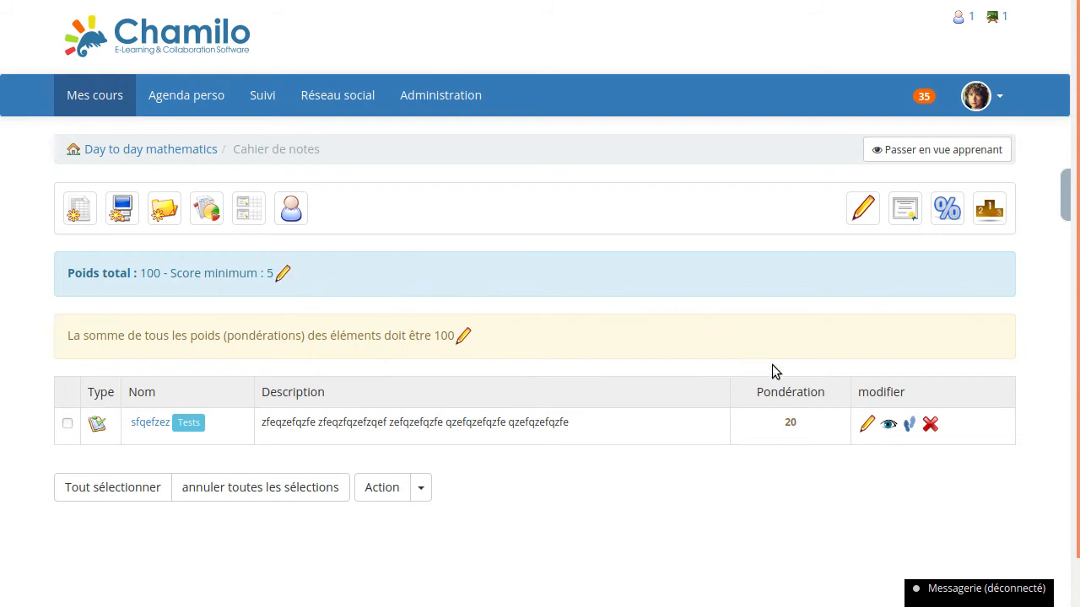
click(929, 425)
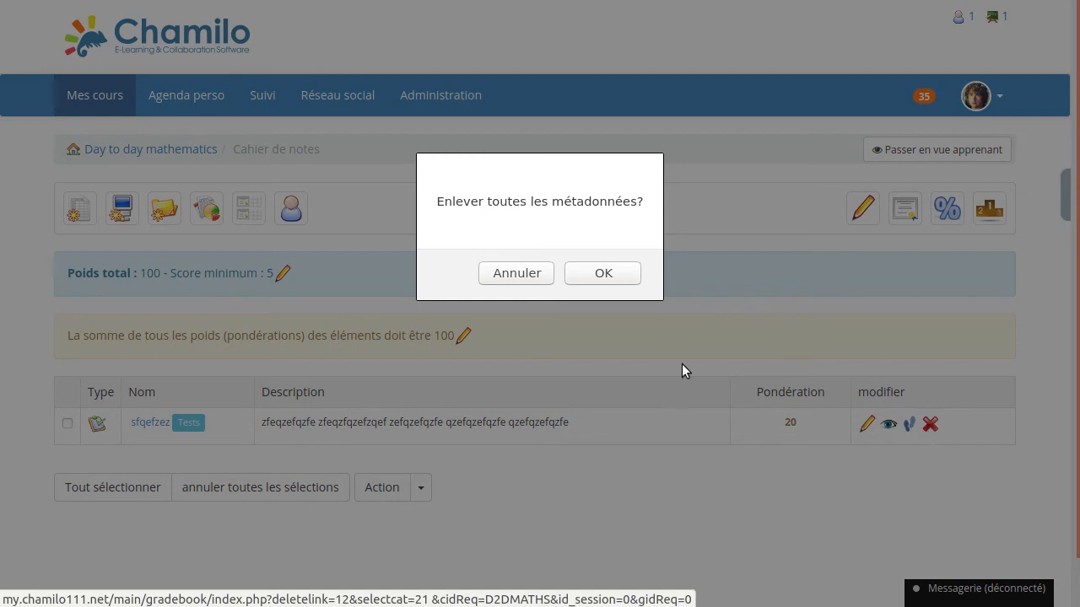
click(589, 278)
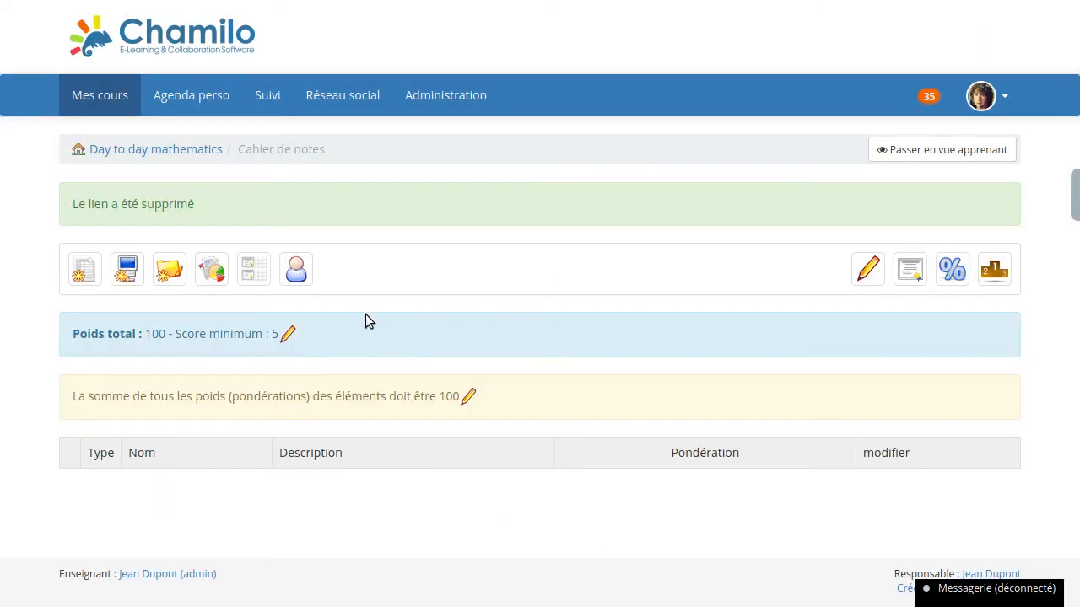
- Set the minimum score of the D2DMATHS gradebook category to 75 and save the category
click(296, 353)
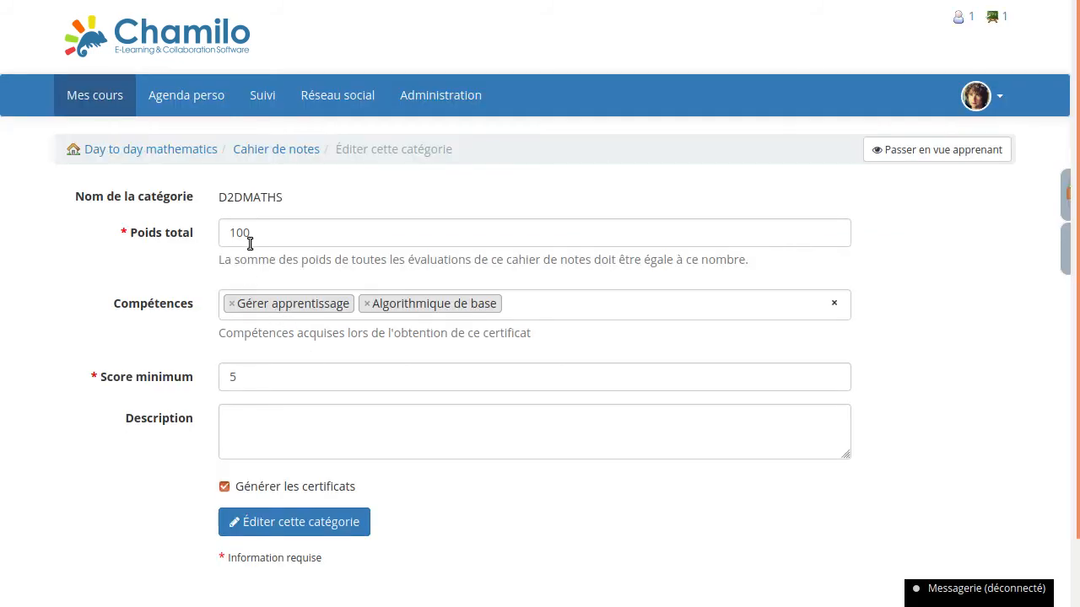
double_click(259, 377)
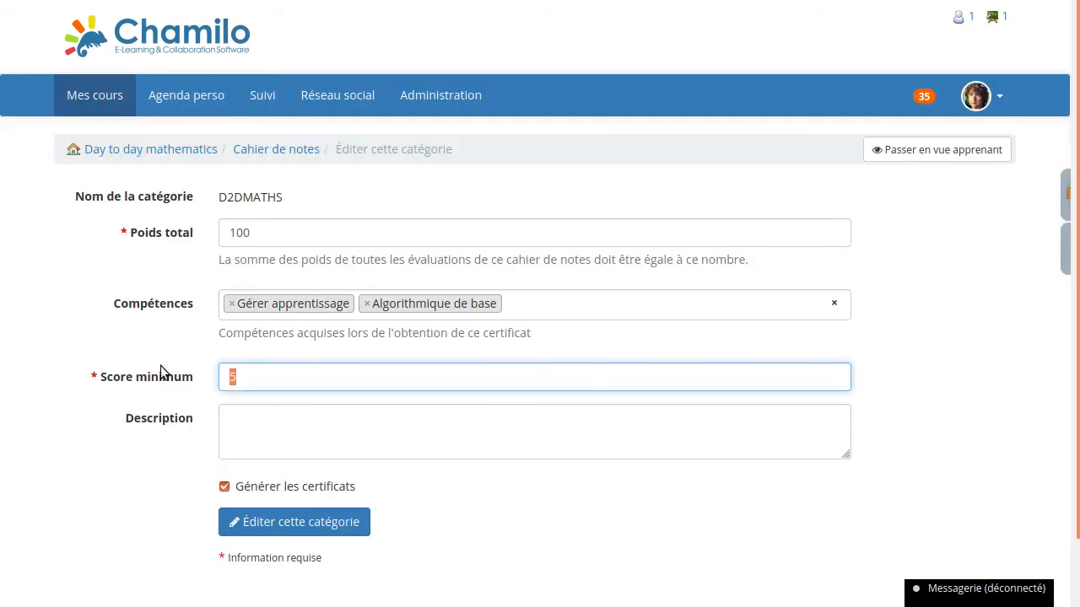
text(75)
click(242, 522)
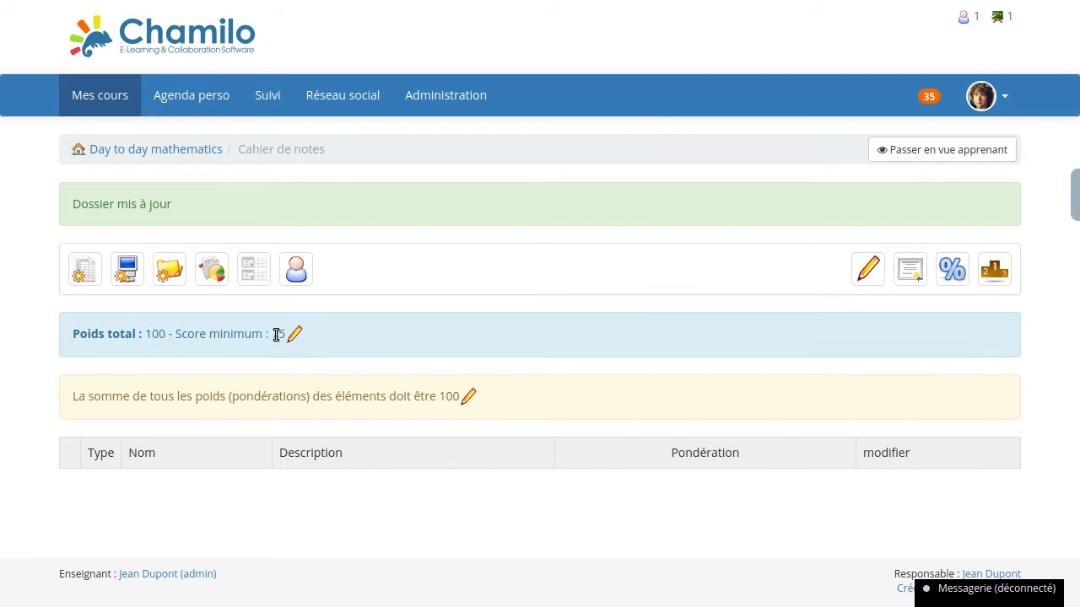
- Highlight the gradebook's total weight and minimum score values in the summary line
drag(270, 334, 286, 335)
click(434, 298)
drag(145, 334, 168, 333)
drag(268, 334, 287, 334)
click(471, 310)
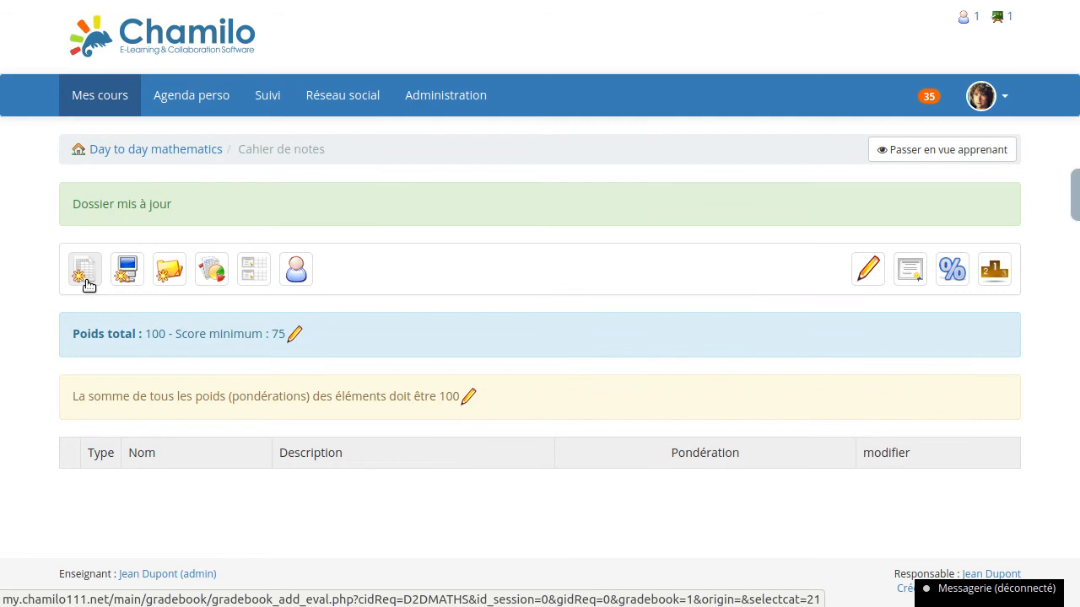
- Start a new classroom evaluation named "Examen de fin de cours" with a weighting of 100
click(88, 285)
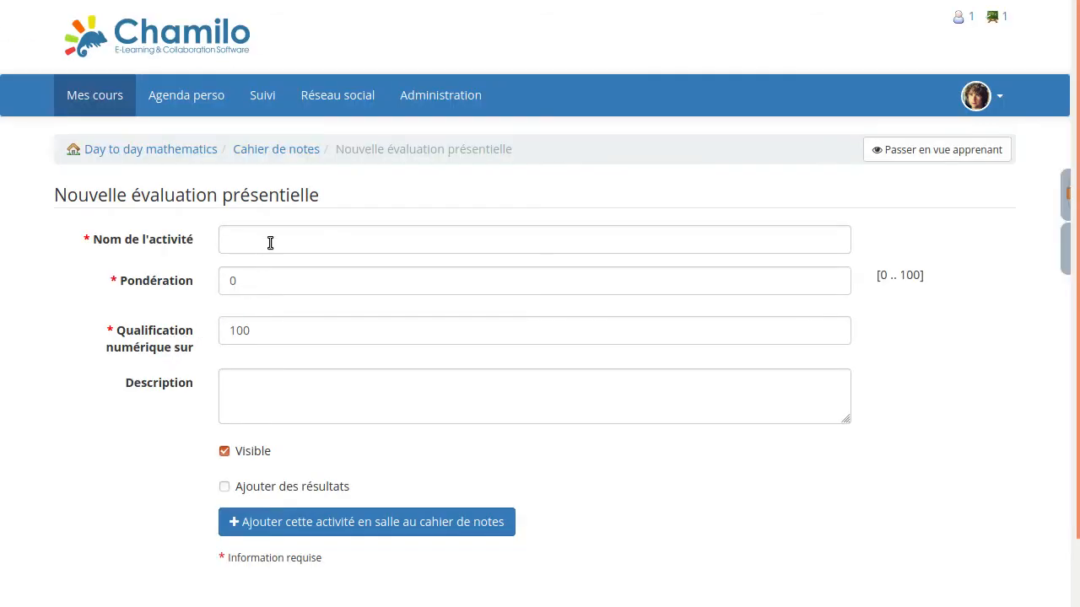
click(270, 243)
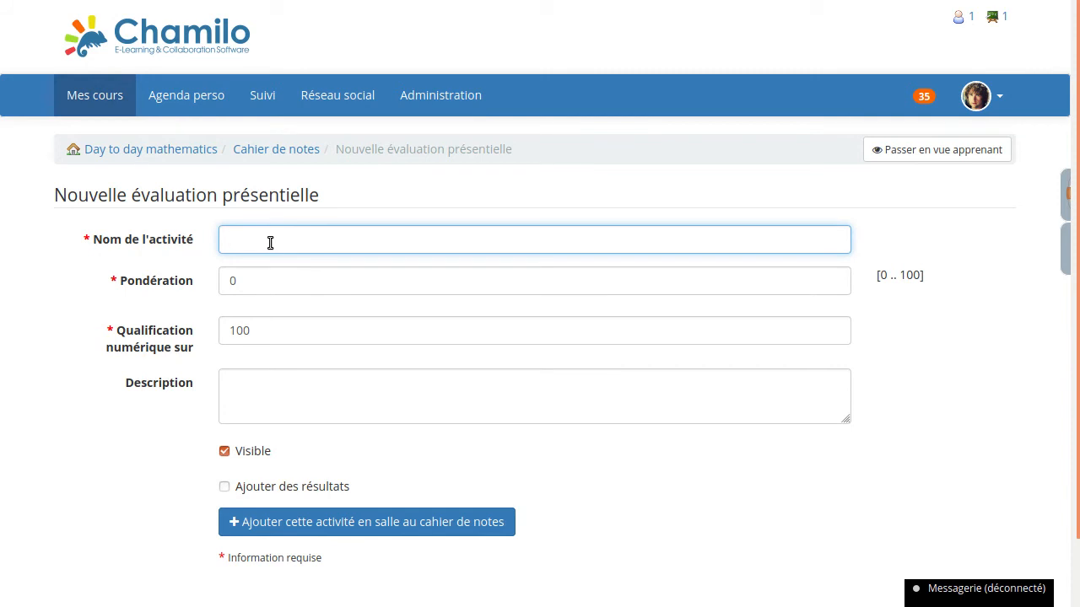
text(Examen de fin de cours)
key(Tab)
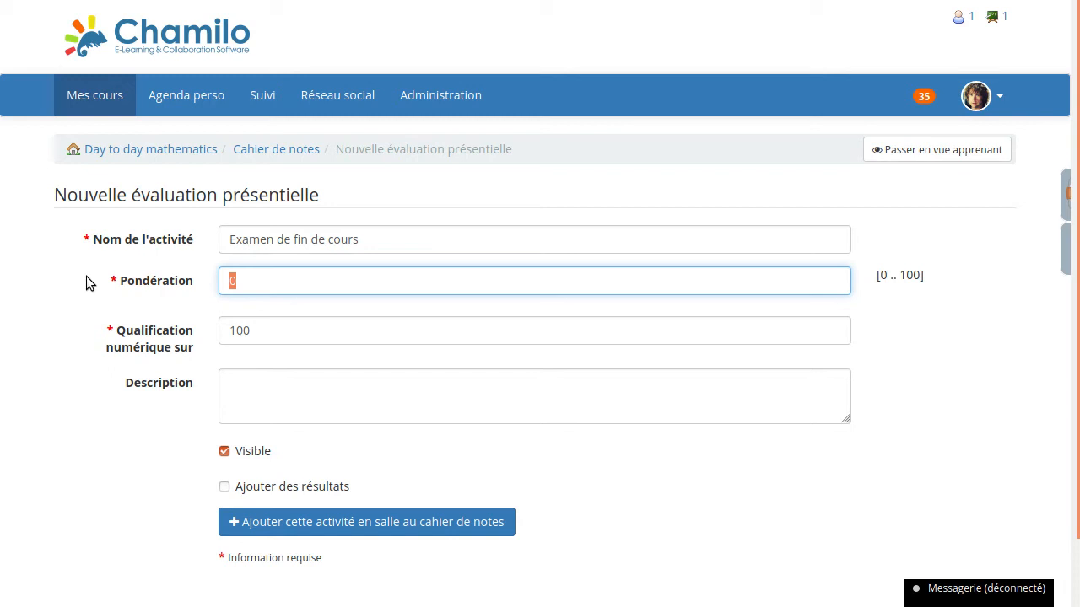
text(100)
drag(899, 274, 922, 273)
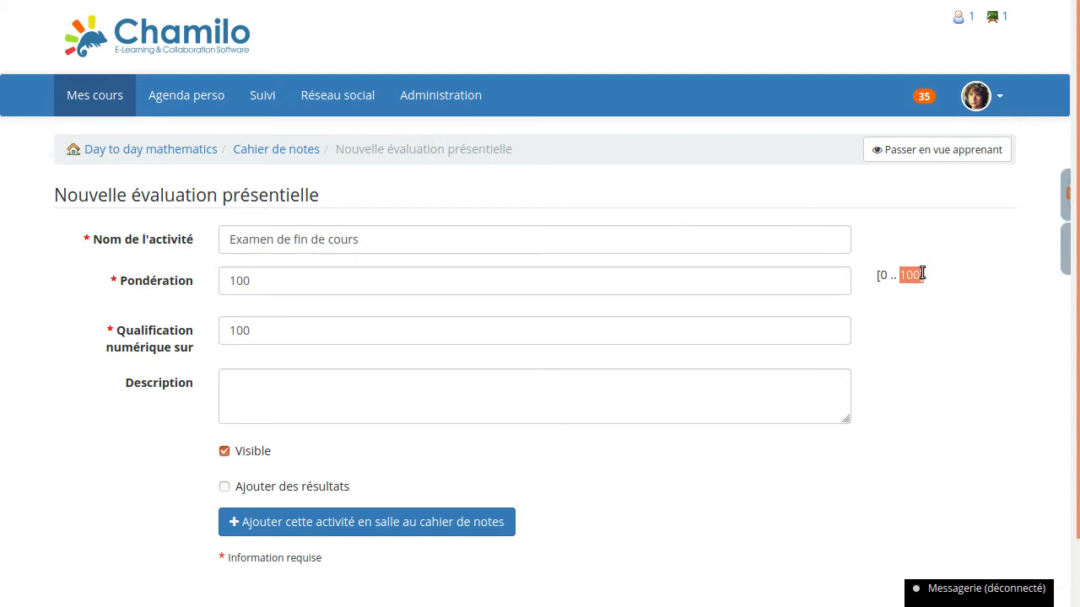
click(923, 273)
- Set the evaluation's numeric qualification to 20, enable Ajouter des résultats and add the activity to the gradebook
drag(264, 336, 202, 313)
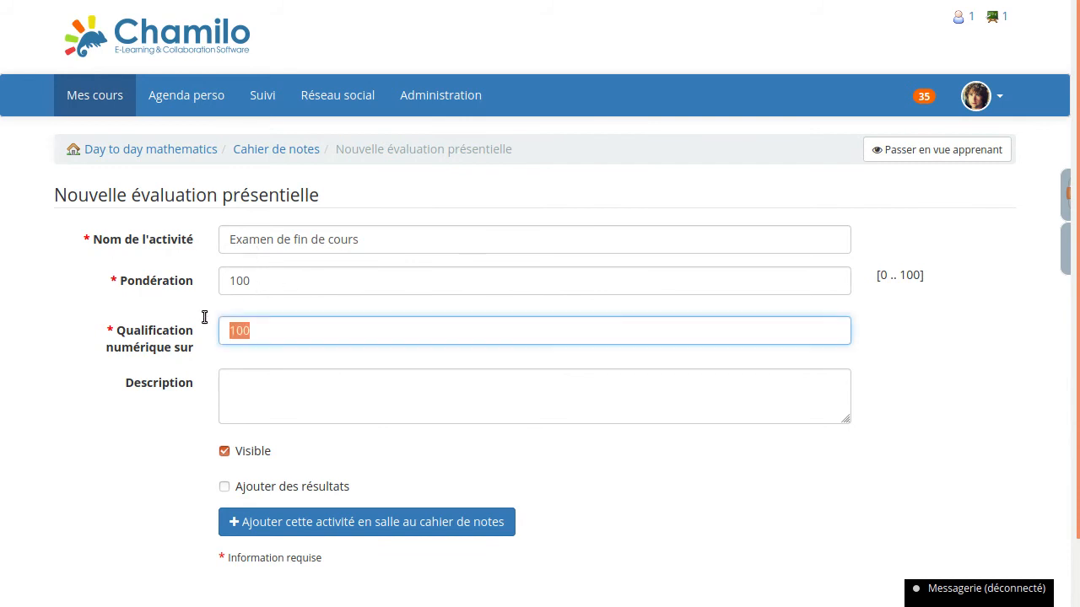
text(20)
click(224, 488)
click(306, 523)
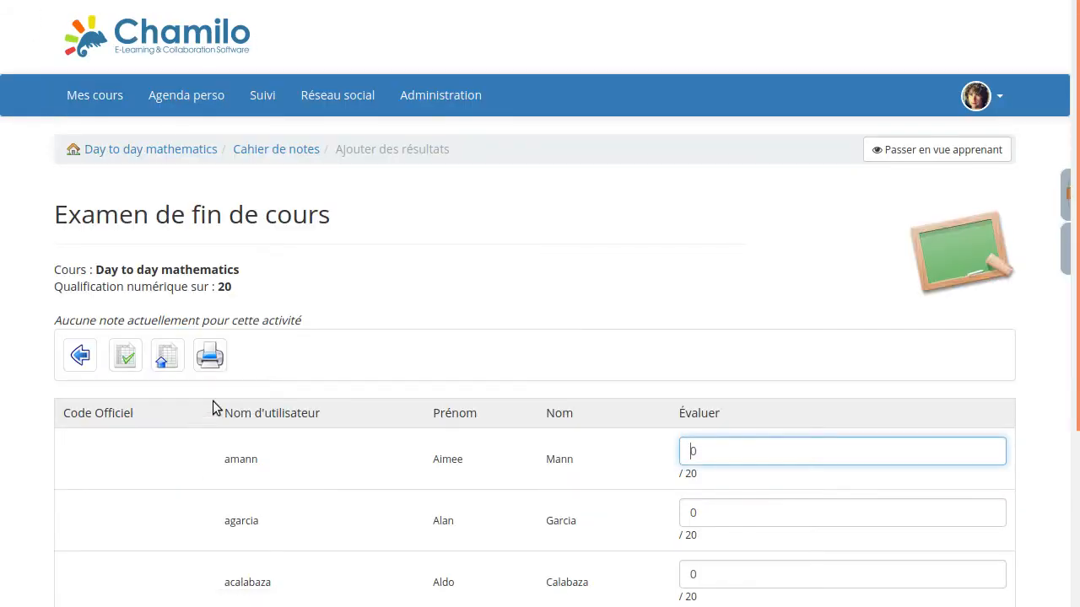
- Enter scores of 15, 18, 9 and 20 for the four listed learners in order and add the exam results
scroll(458, 306, down, 3)
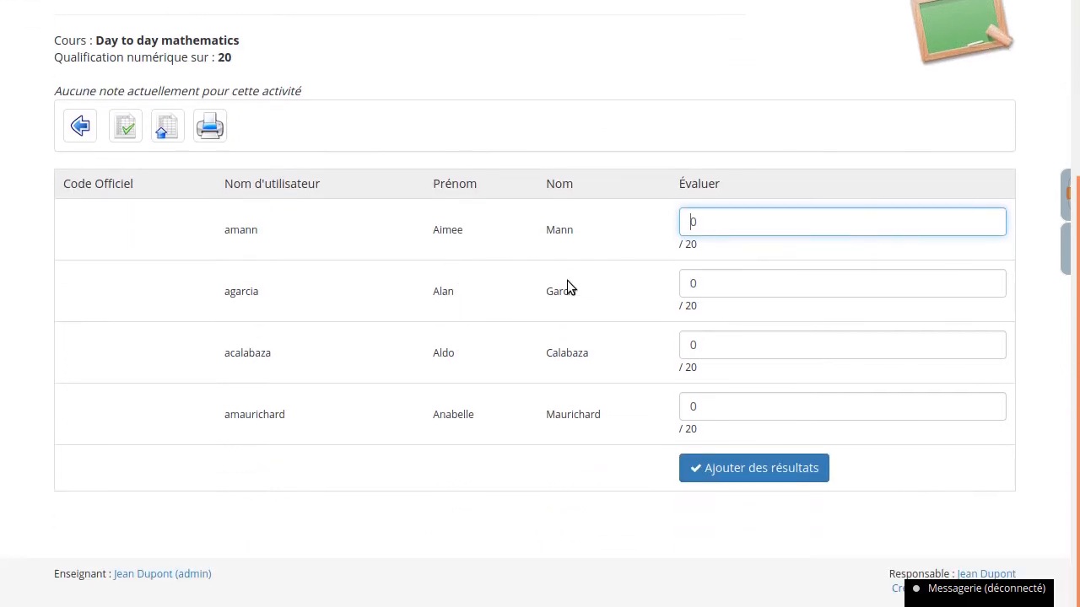
drag(730, 222, 561, 213)
text(15)
key(Tab)
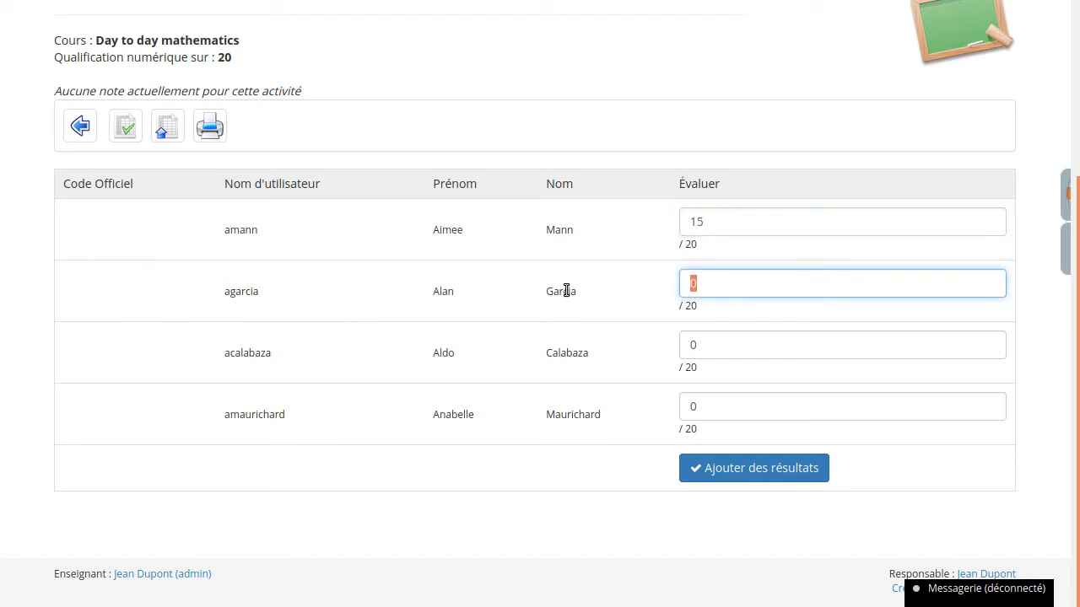
text(18)
key(Tab)
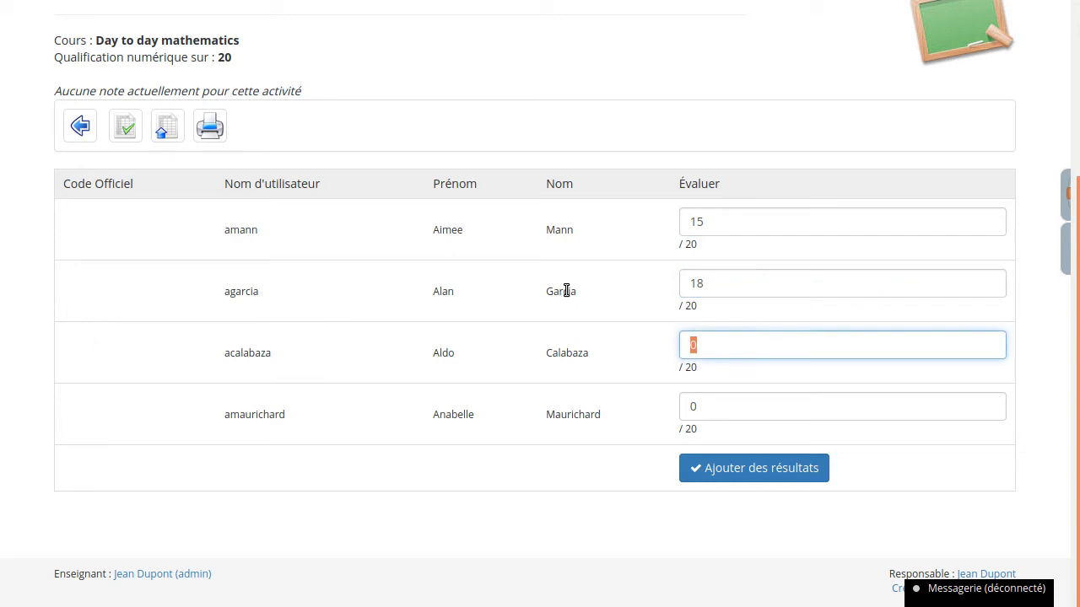
text(9)
key(Tab)
text(21)
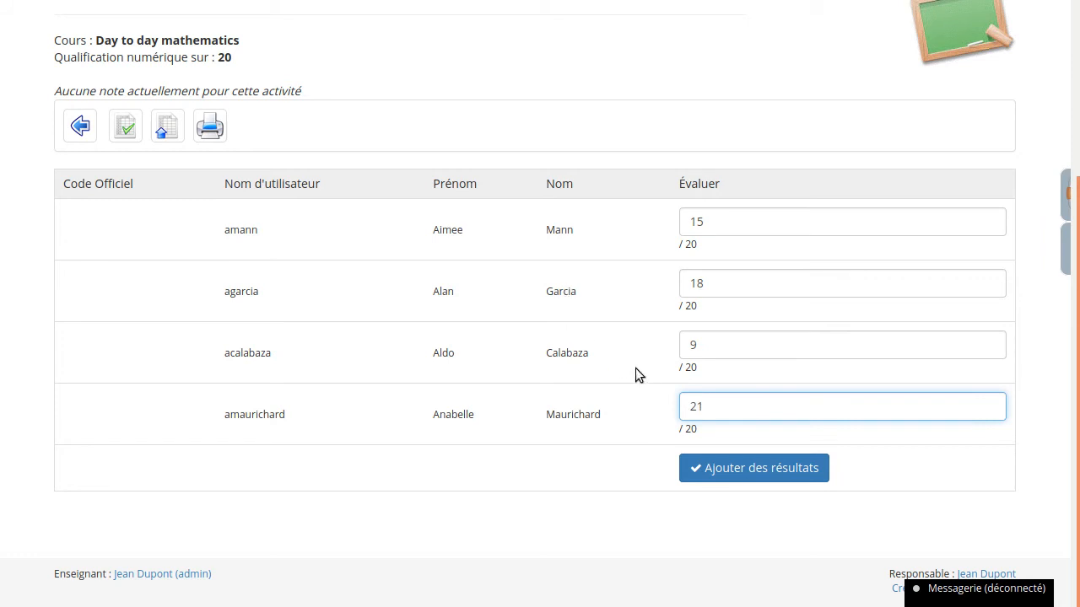
key(BackSpace)
text(0)
click(764, 467)
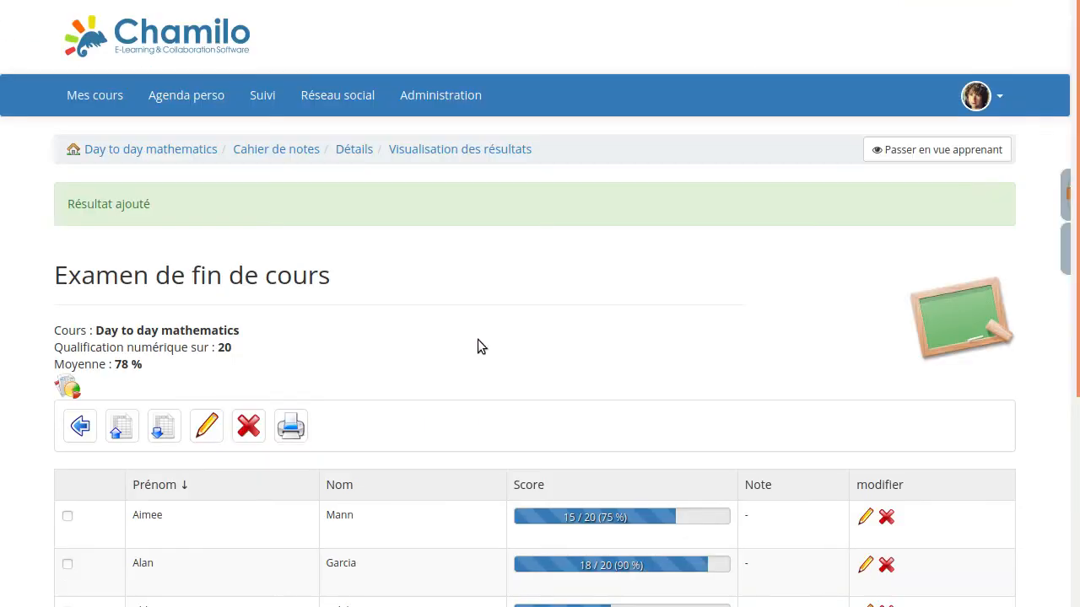
- Review the exam results, open the gradebook's linear view and highlight the second and third learners' total percentages
scroll(415, 295, down, 2)
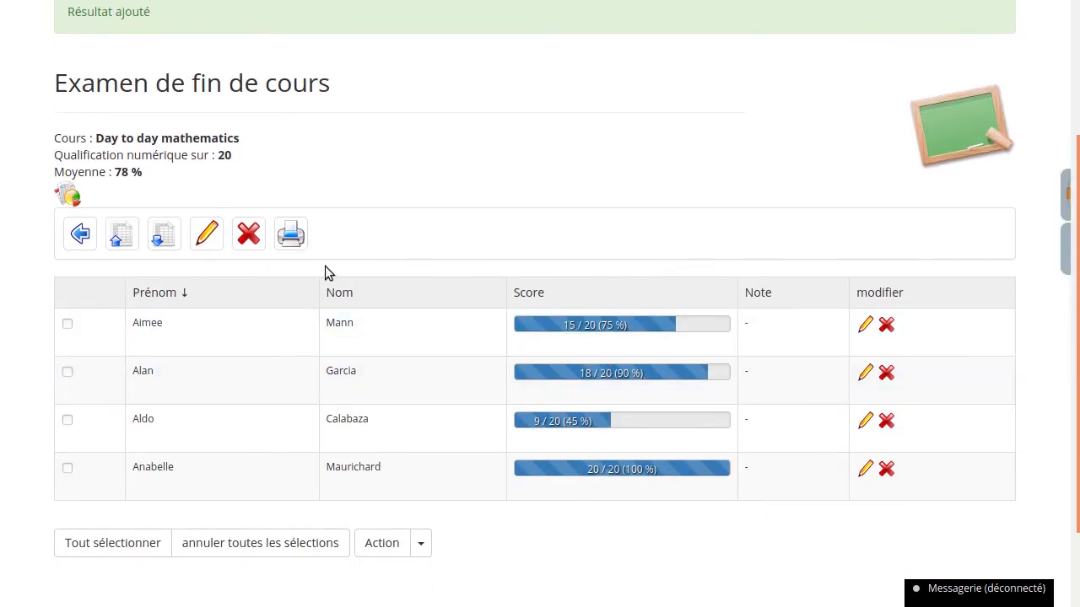
scroll(321, 189, up, 2)
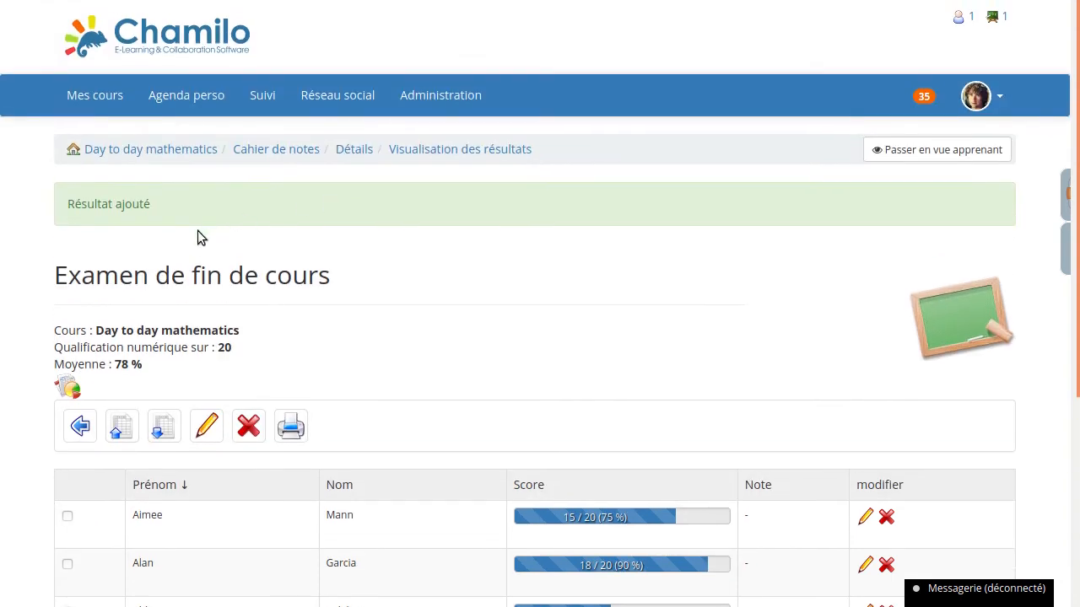
click(81, 426)
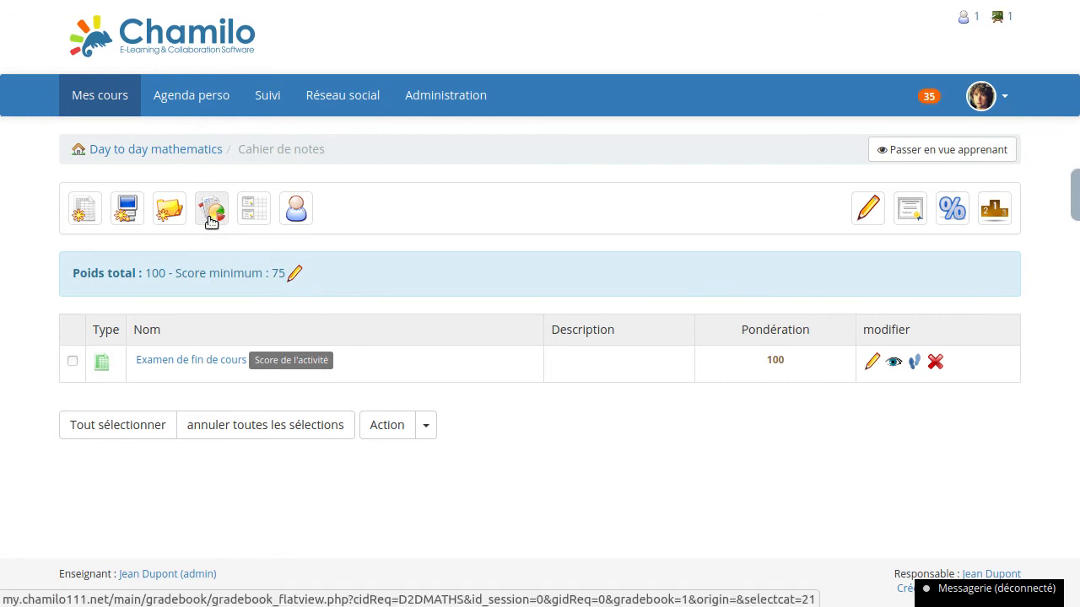
click(211, 222)
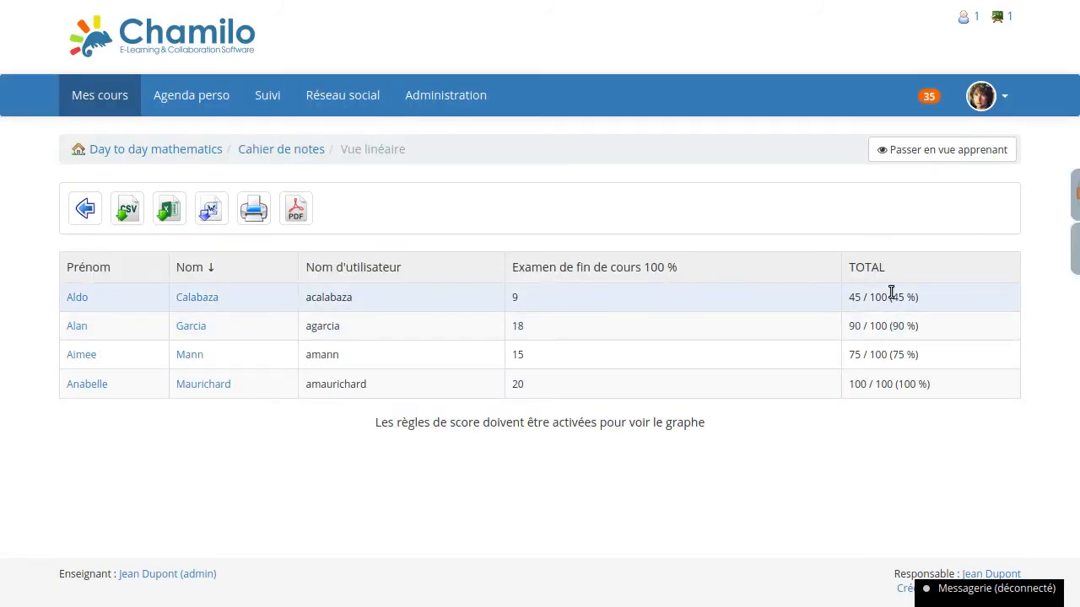
double_click(896, 326)
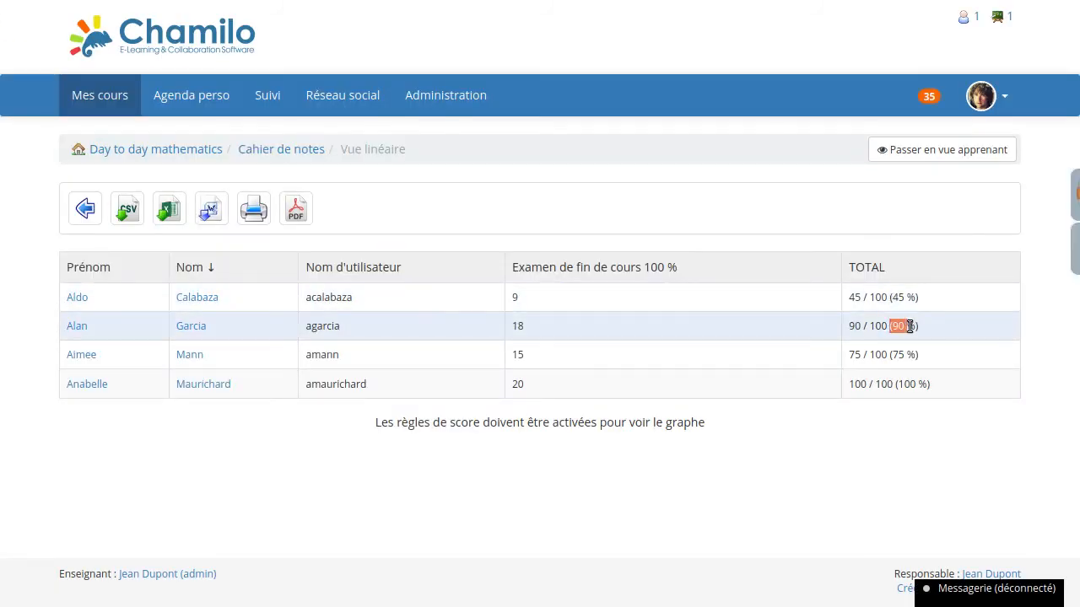
double_click(898, 355)
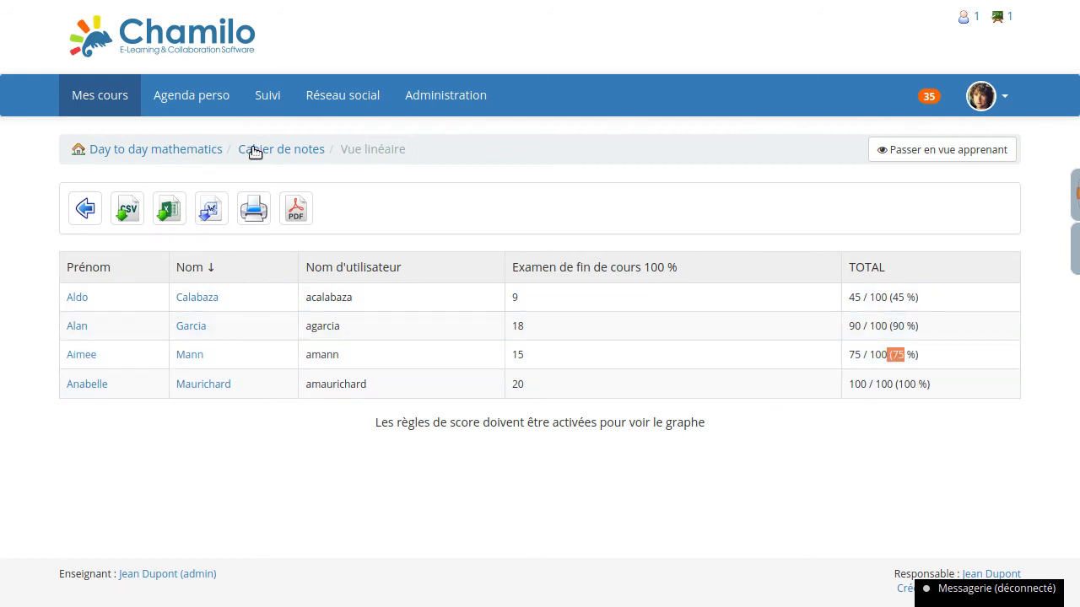
- Copy the username of the learner who scored 20 from the gradebook's linear view and log out
click(281, 152)
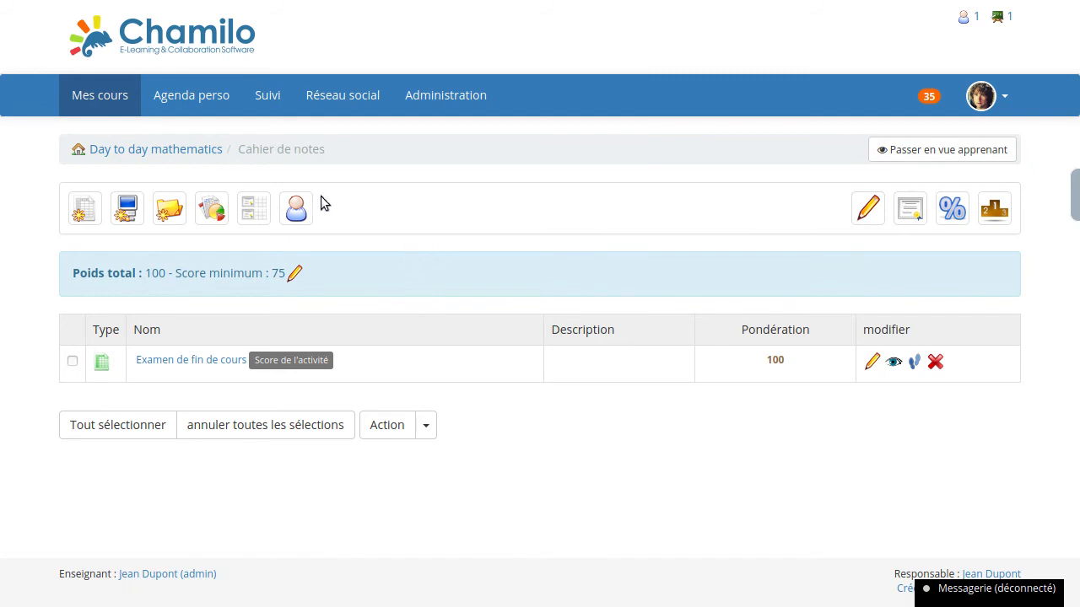
click(213, 209)
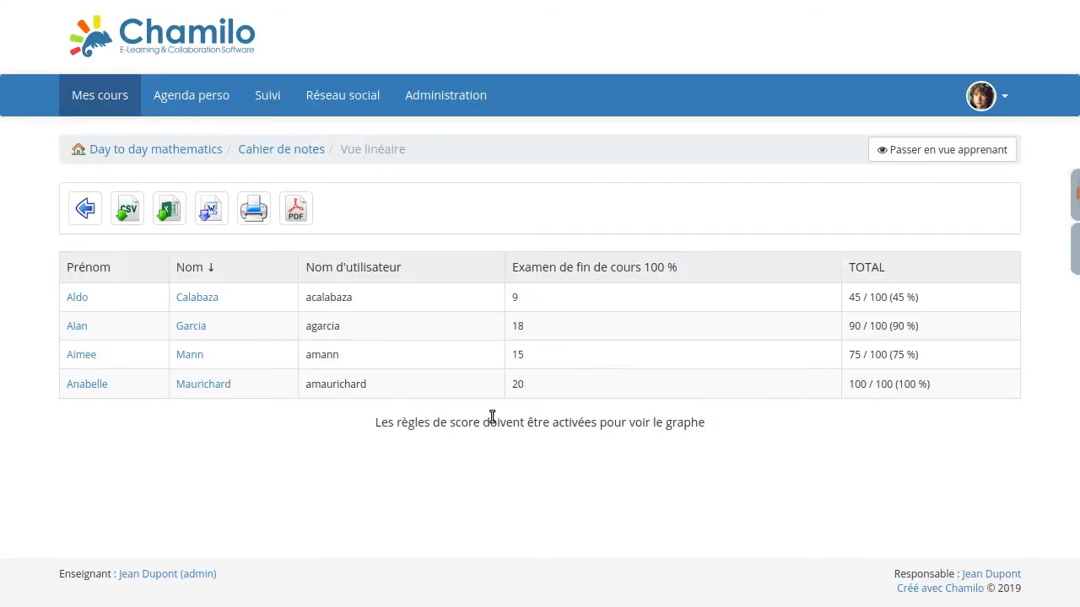
double_click(345, 386)
key(ctrl+c)
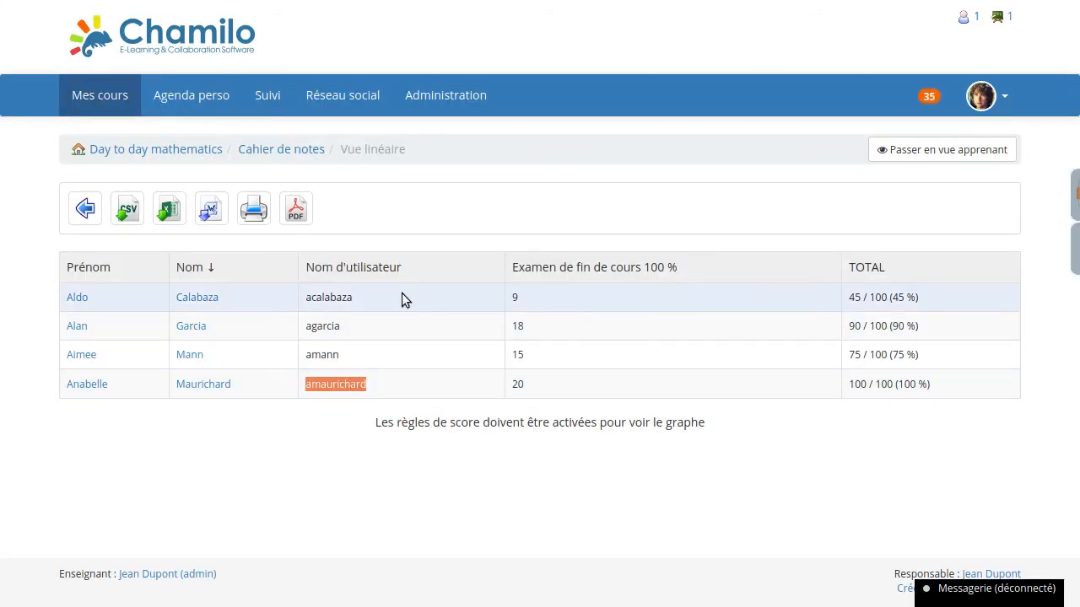
click(998, 100)
click(844, 308)
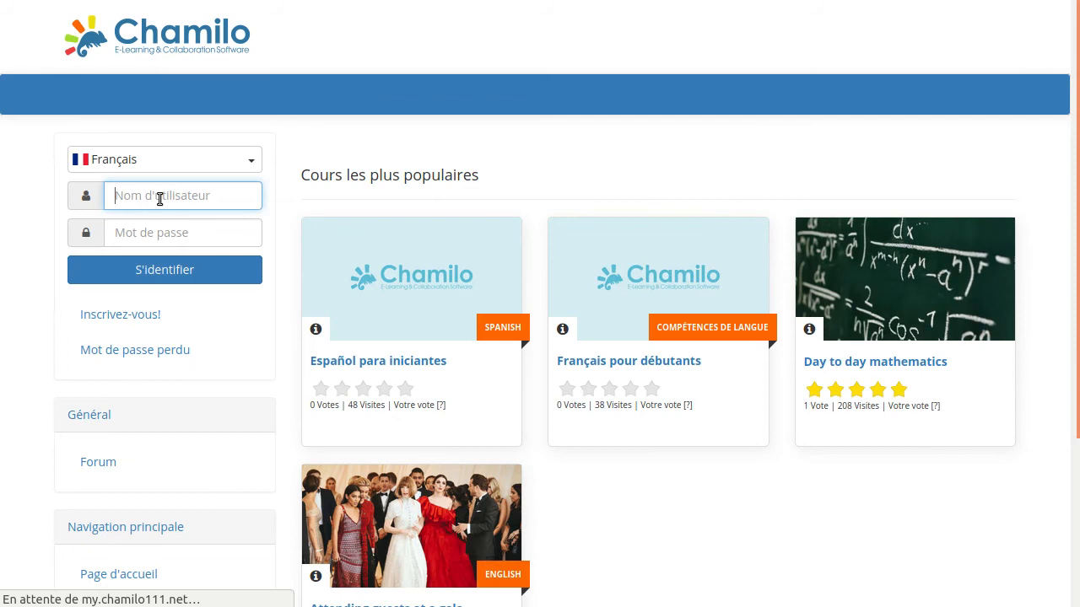
- Log in as that learner with the copied username and the account password, and accept the terms and conditions
middle_click(160, 199)
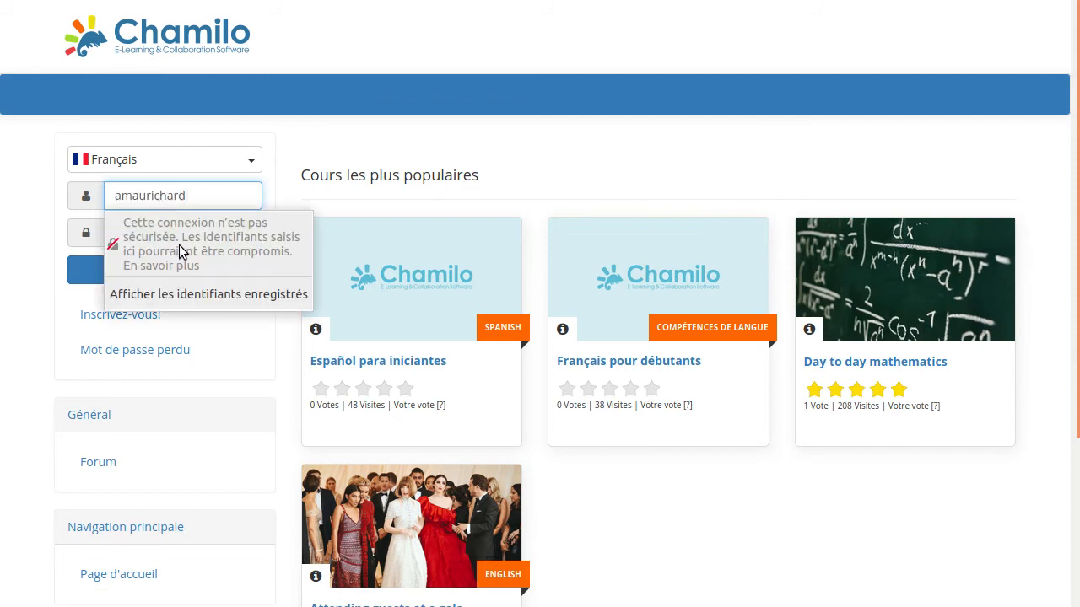
click(13, 208)
middle_click(159, 236)
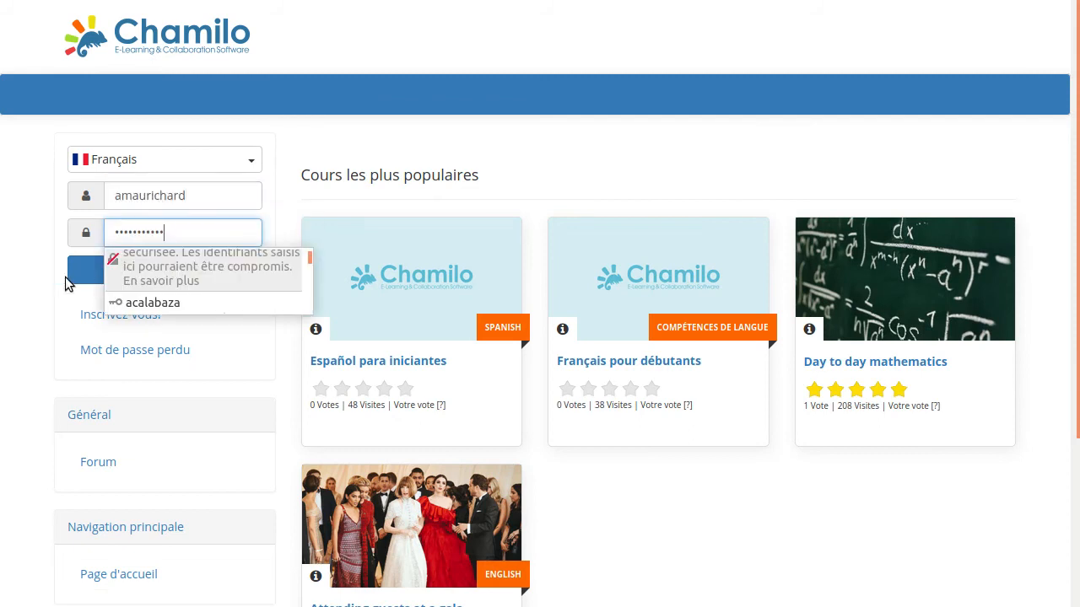
click(93, 271)
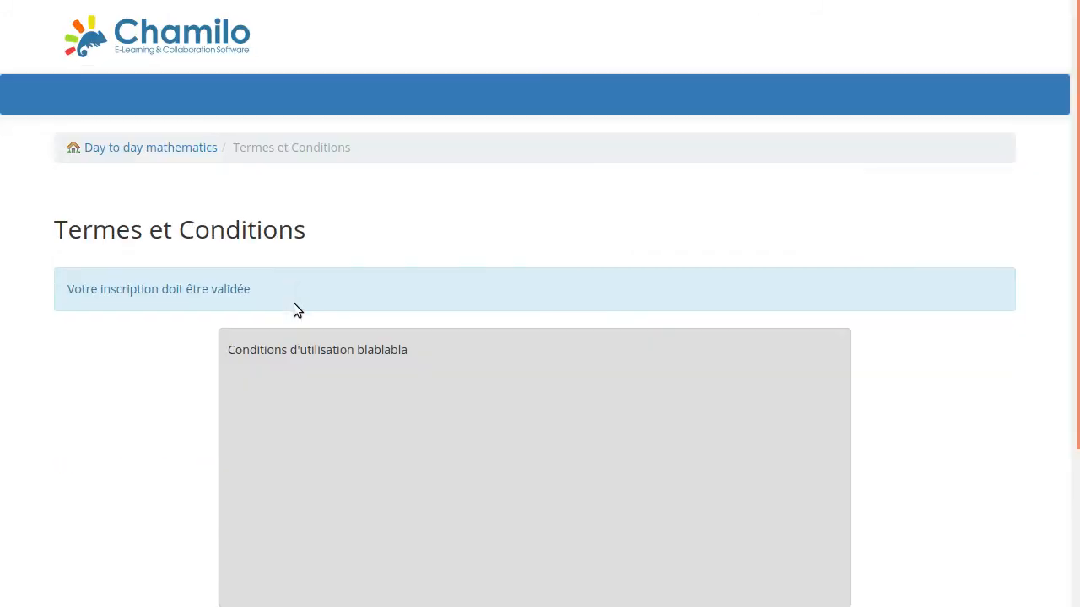
scroll(186, 306, down, 2)
click(299, 481)
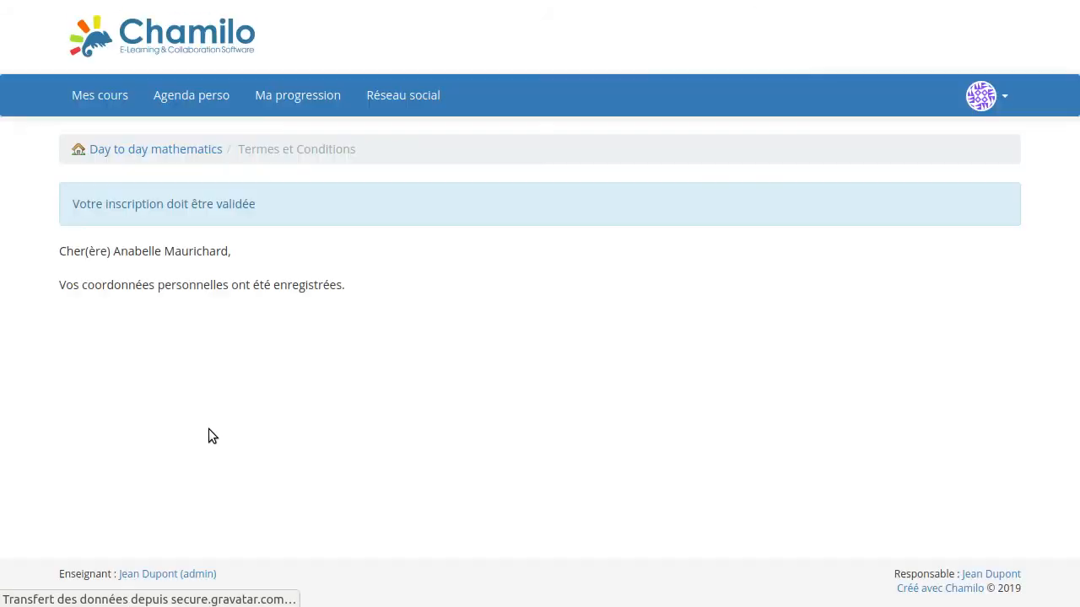
- Open the learner's Day to day mathematics gradebook and examine the exam result and results chart
click(190, 152)
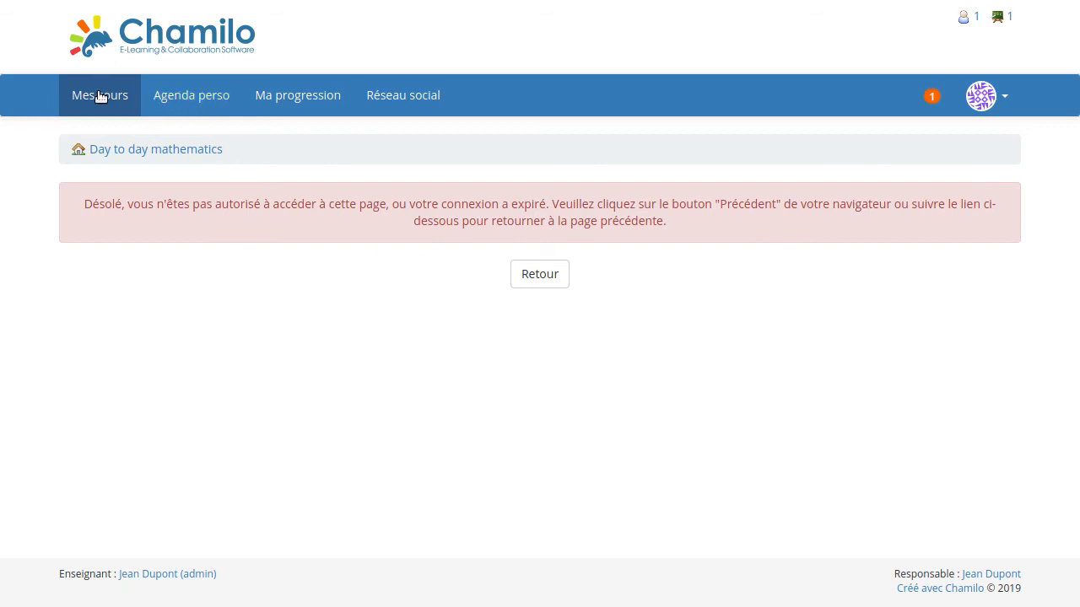
click(97, 98)
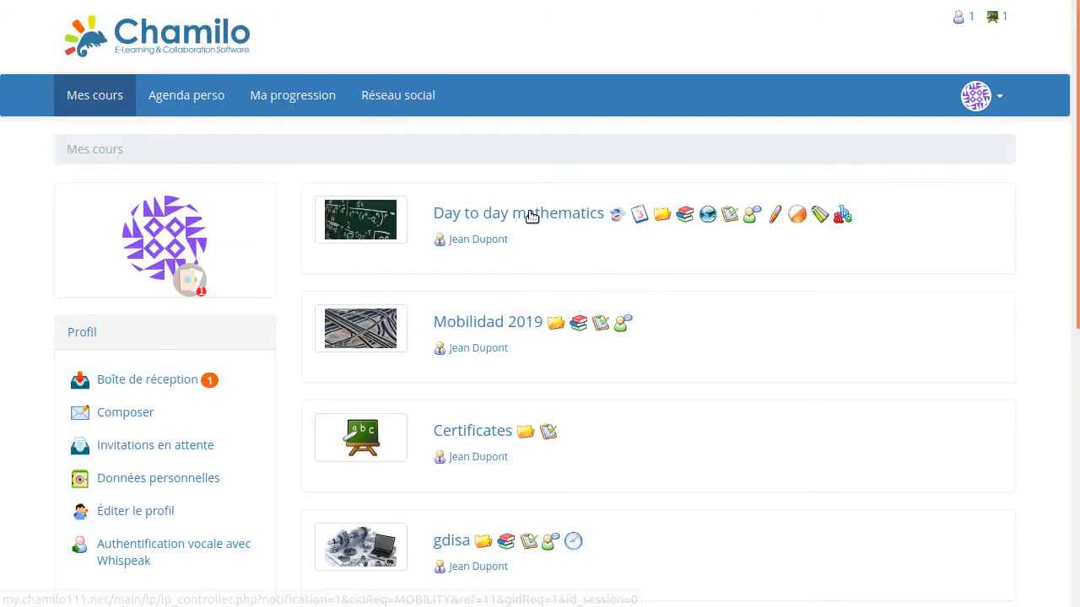
click(528, 214)
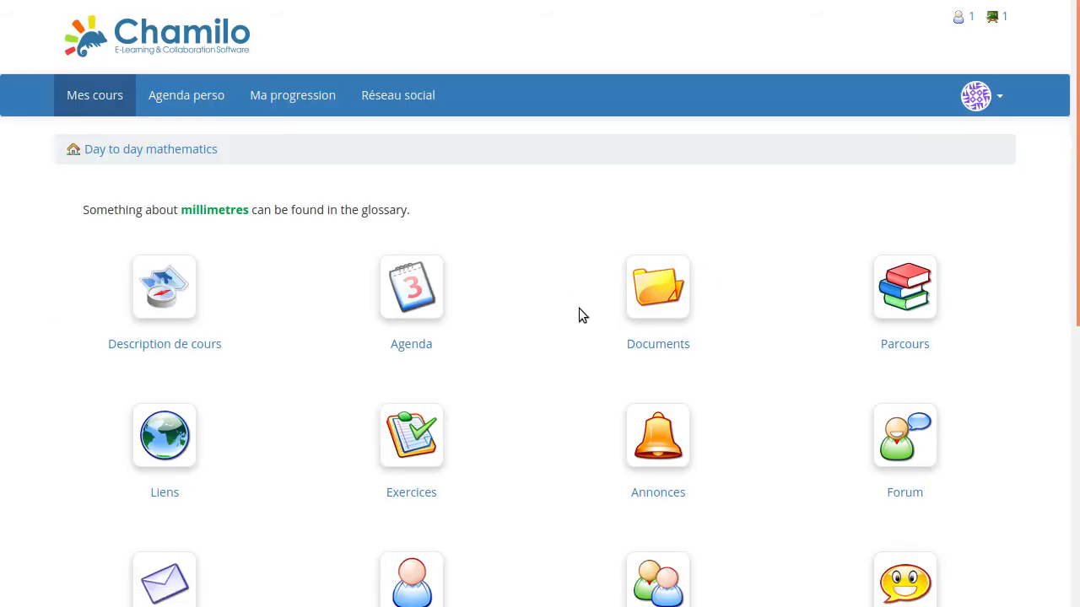
scroll(544, 413, down, 3)
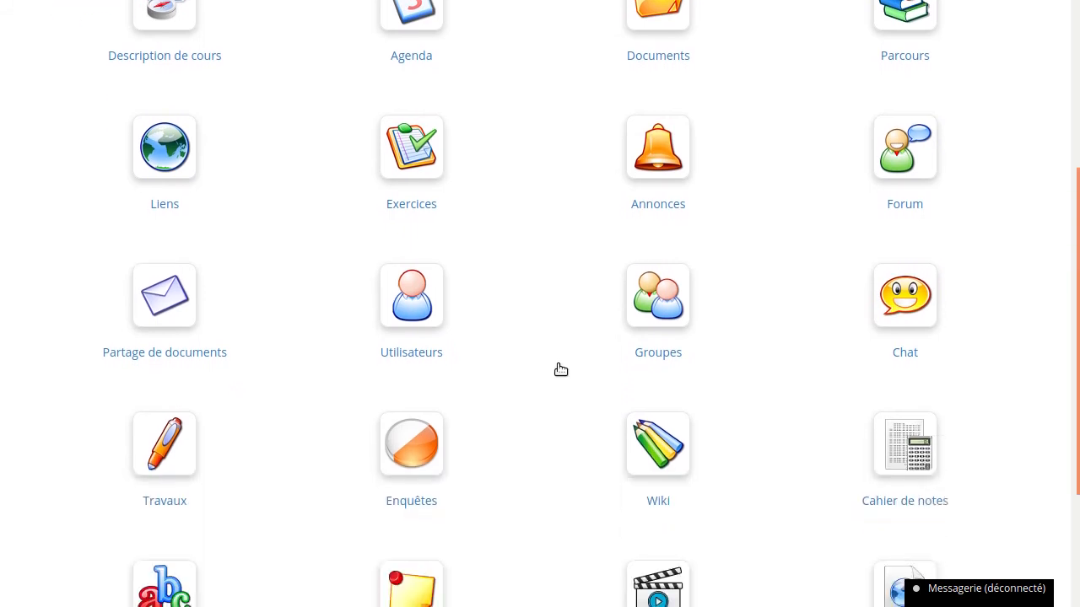
click(901, 444)
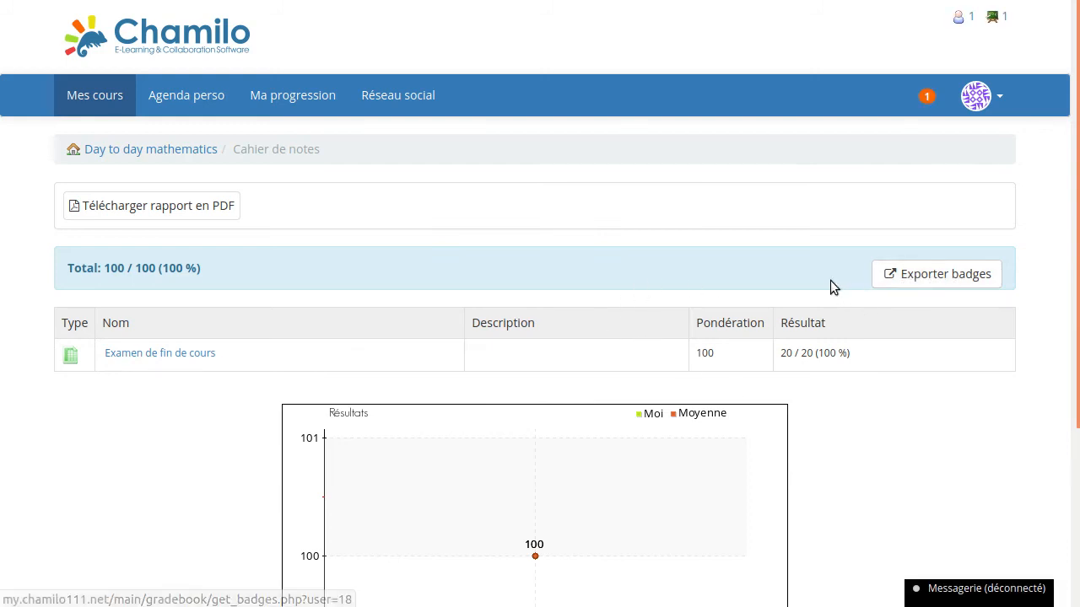
scroll(850, 396, down, 3)
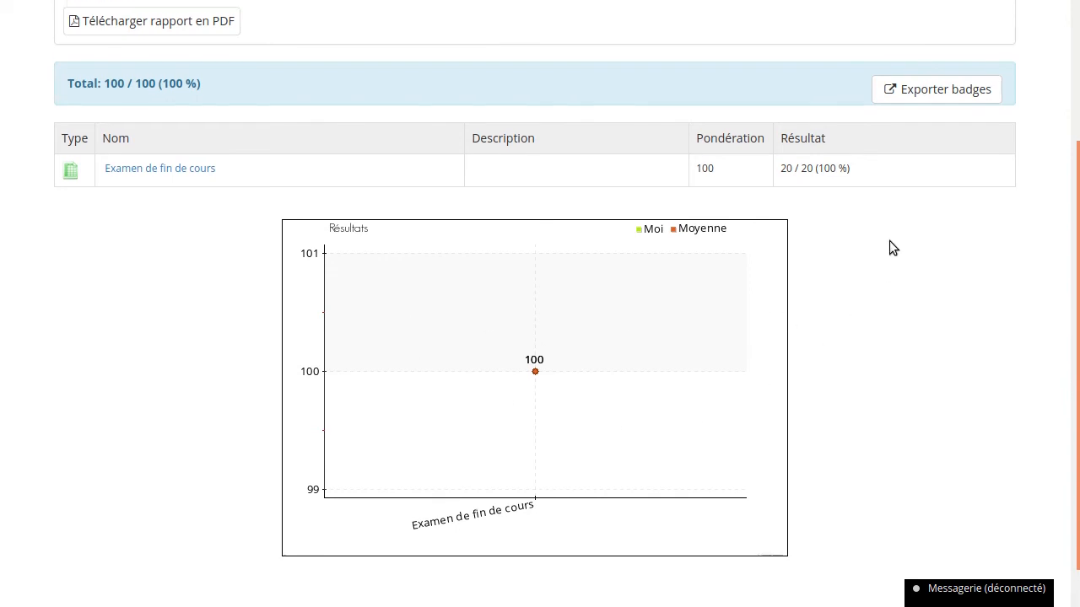
scroll(889, 245, up, 3)
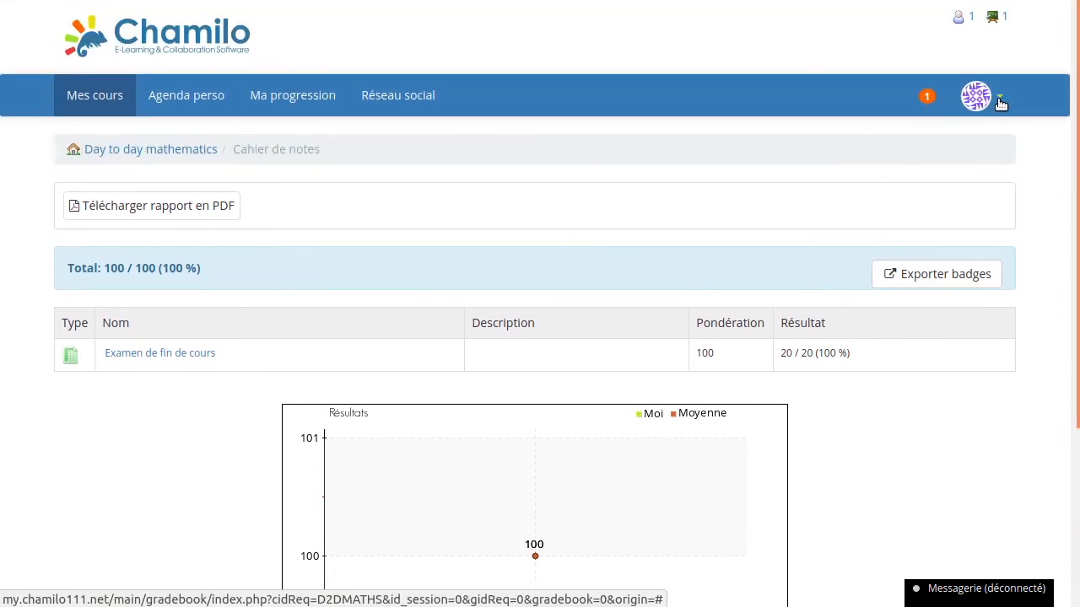
- Open the learner's social network page and check the acquired skills under Compétences
click(414, 97)
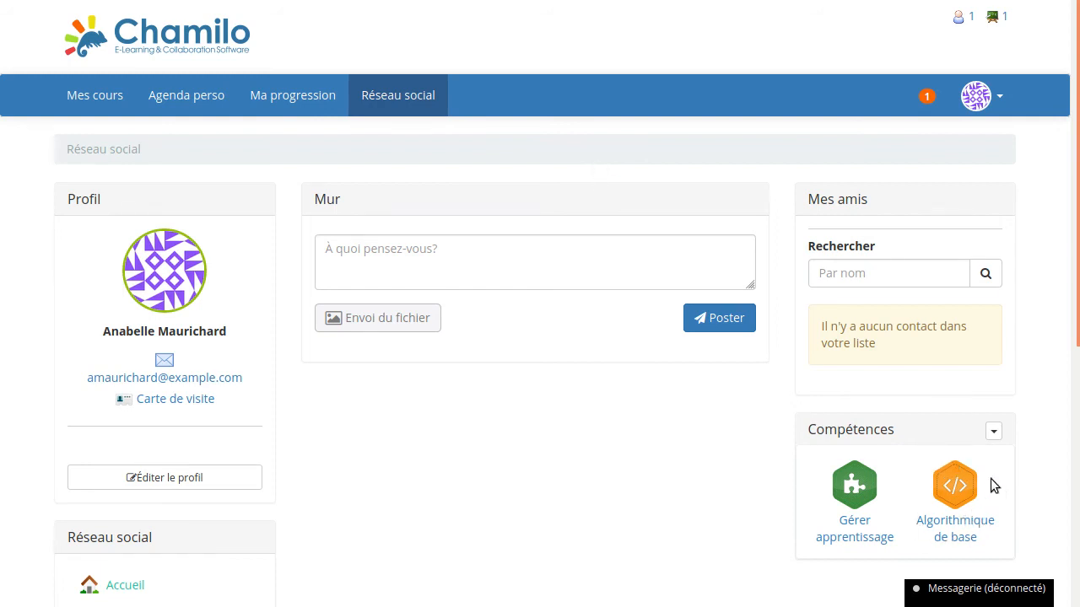
scroll(1038, 465, down, 3)
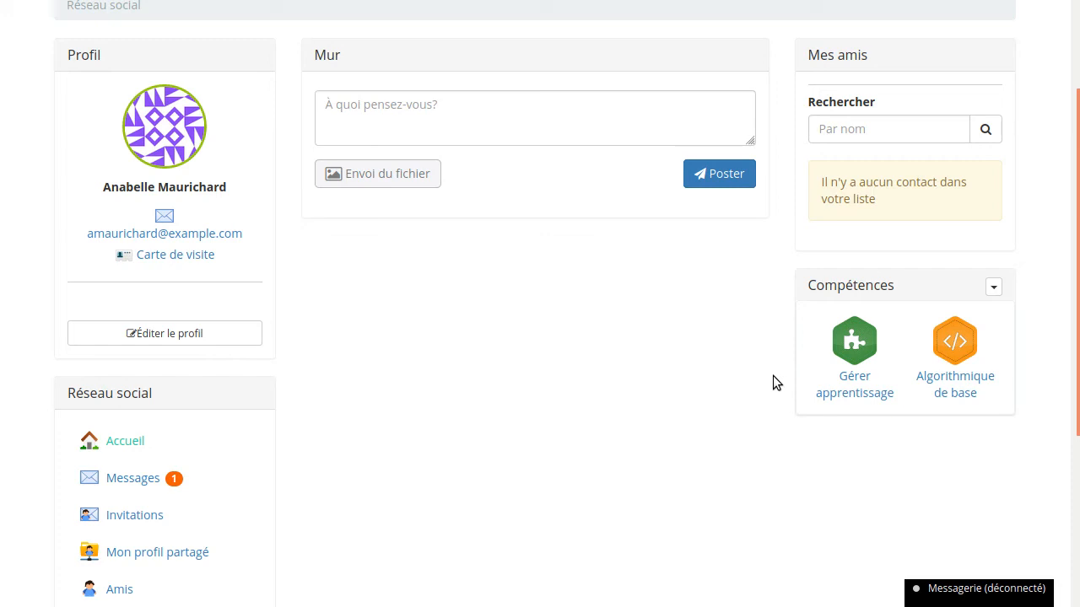
scroll(773, 375, up, 2)
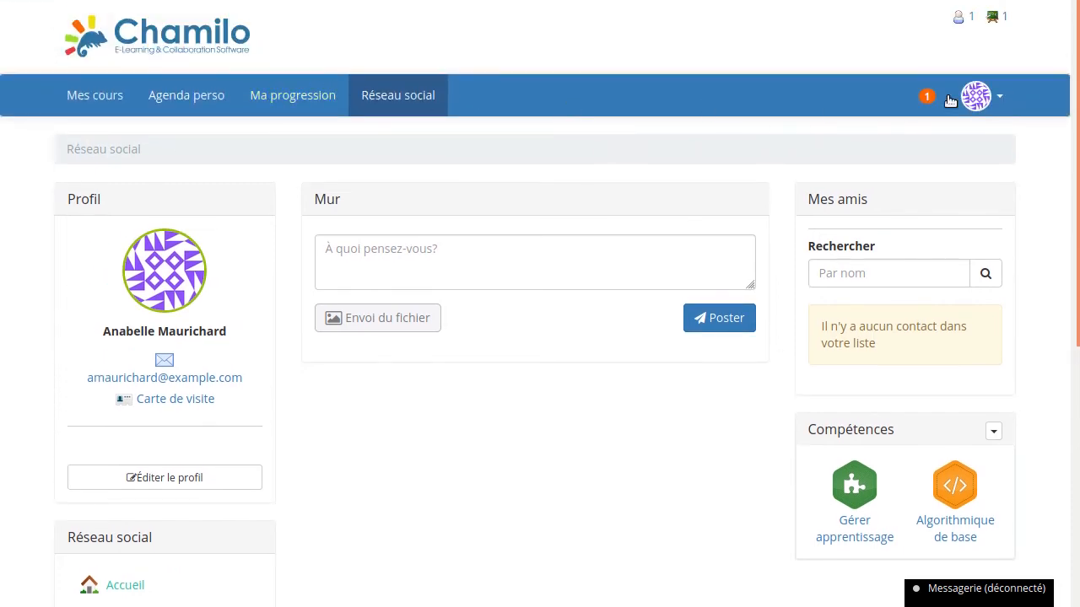
- Log out of the learner account and log back in as admin with the saved account password
click(1004, 94)
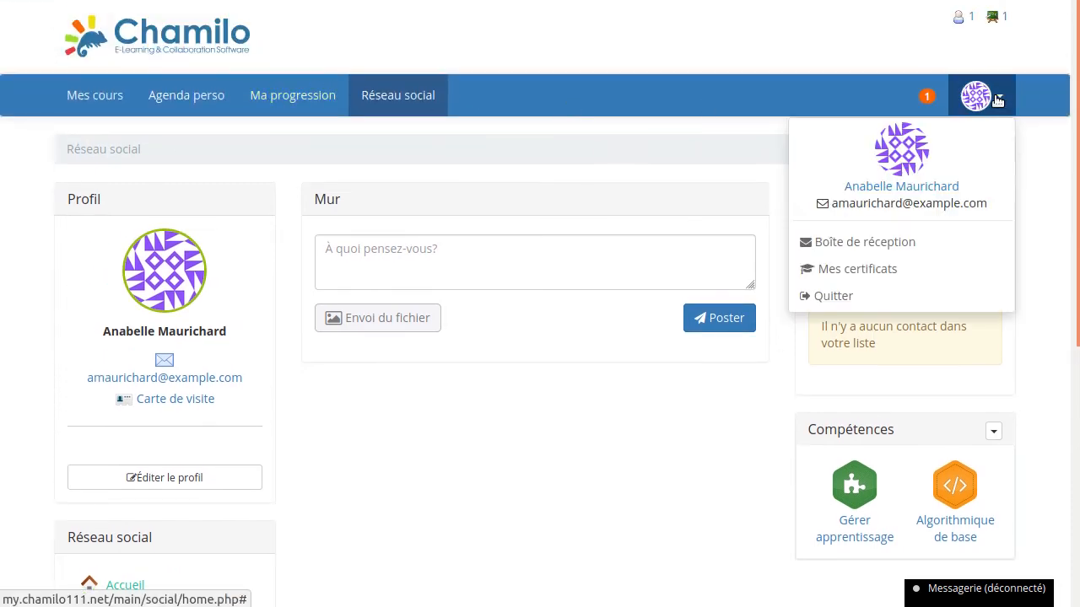
click(842, 294)
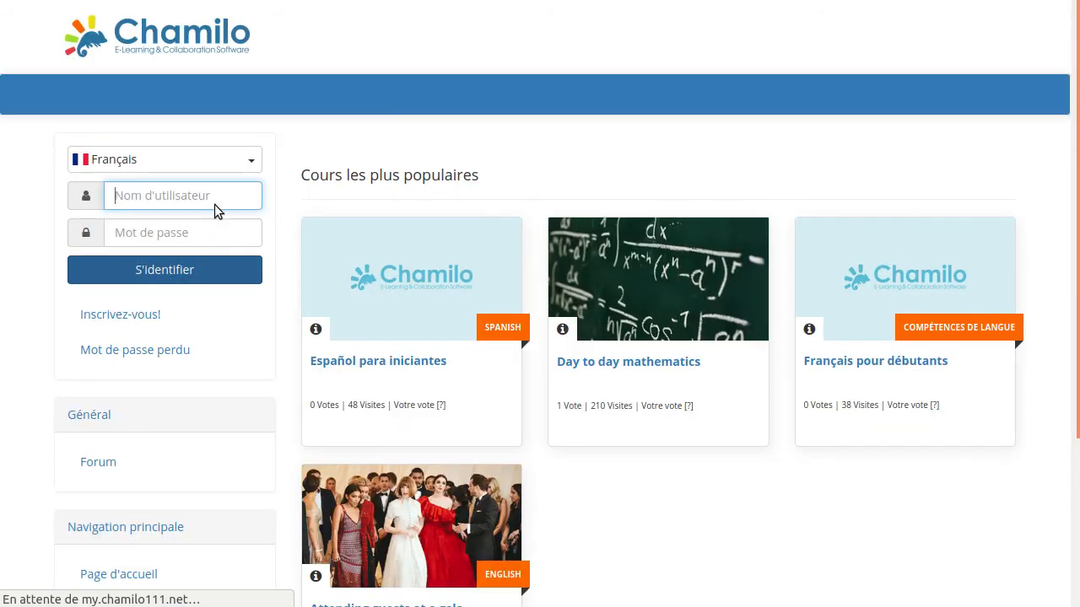
text(a)
click(159, 362)
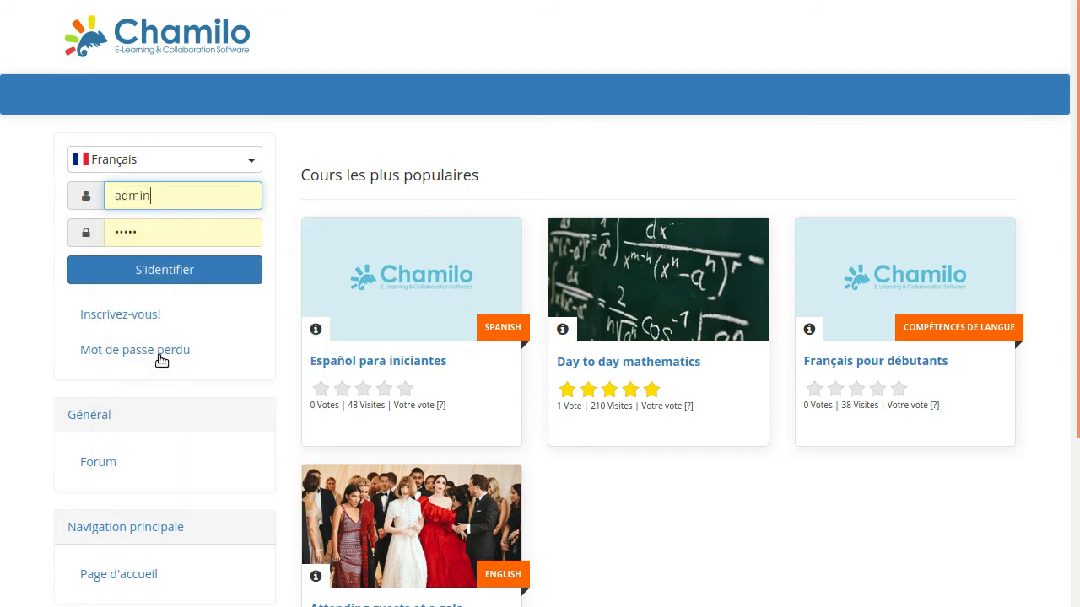
click(164, 270)
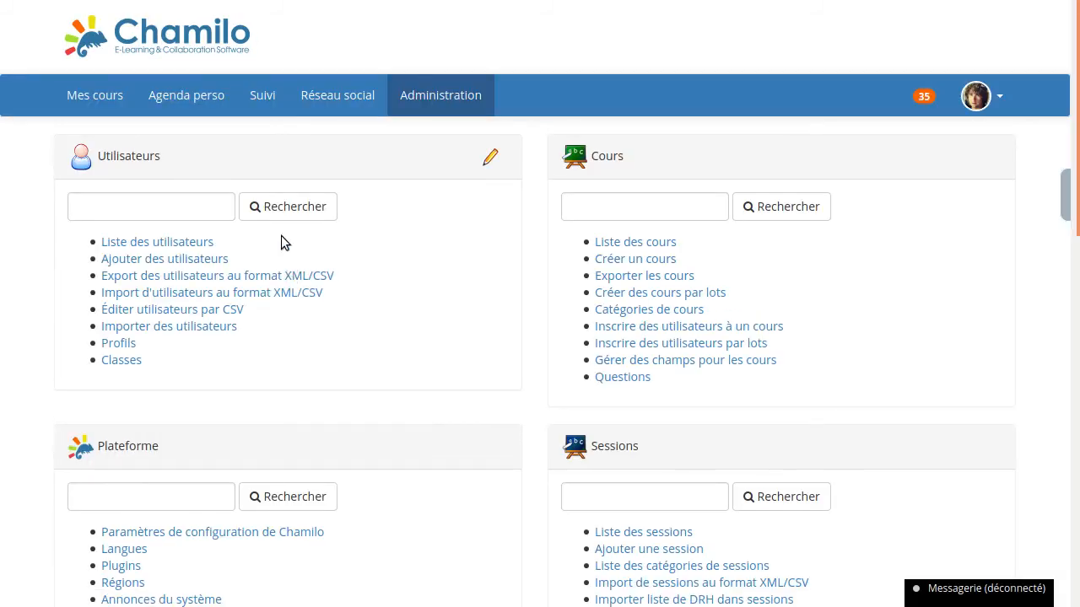
- Open the Day to day mathematics course's gradebook and view its student list report
click(99, 96)
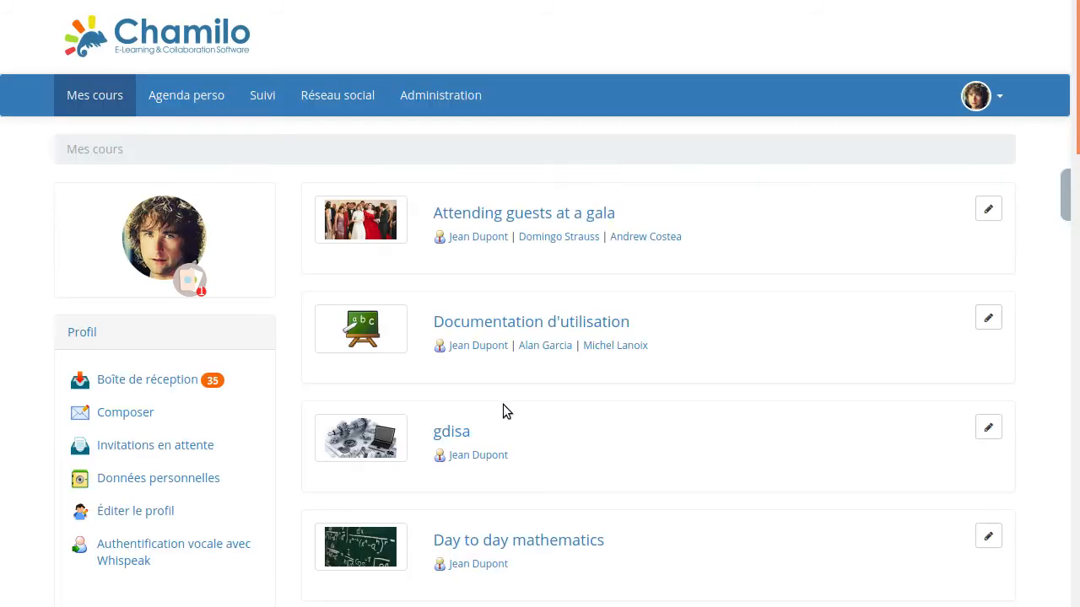
scroll(590, 354, down, 5)
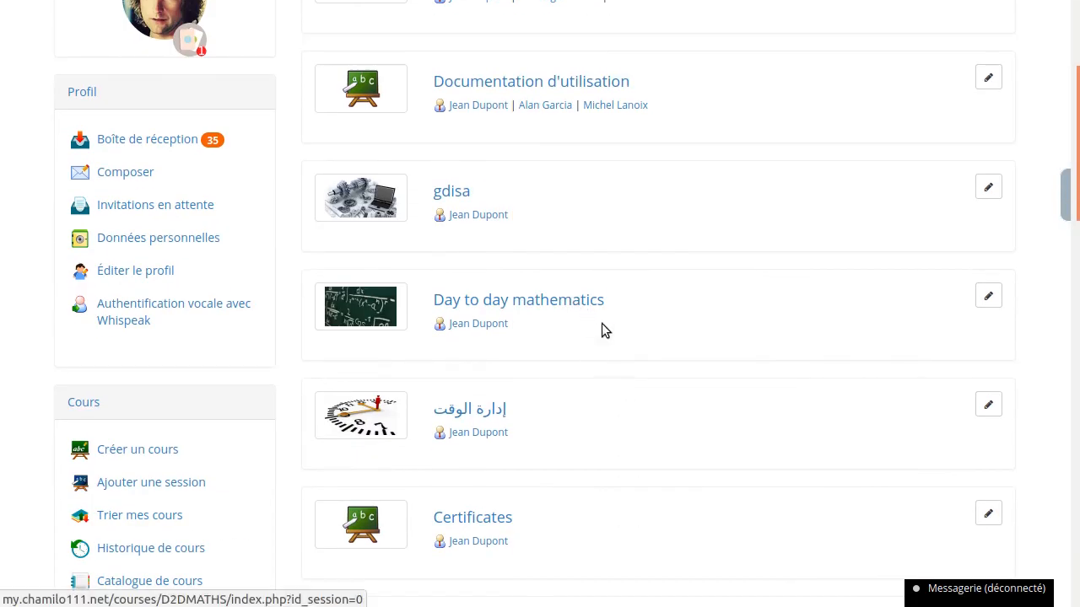
click(601, 312)
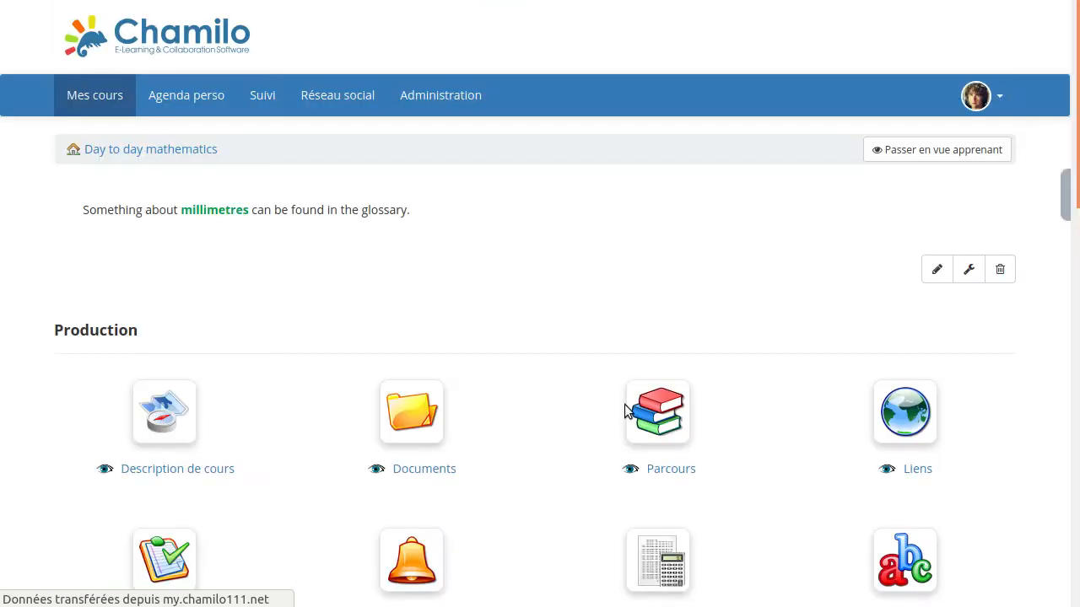
click(568, 496)
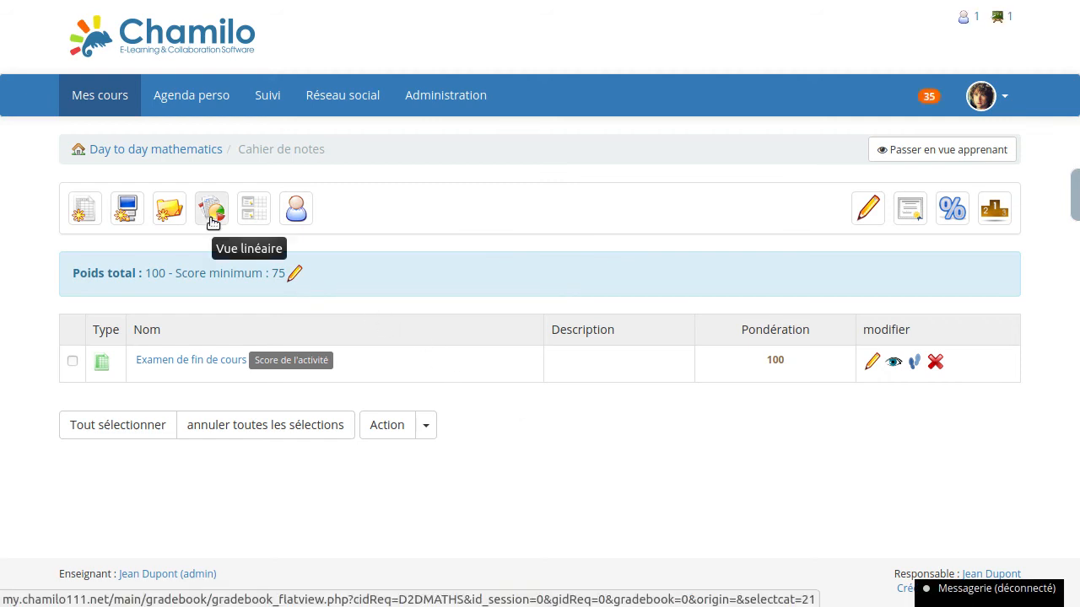
click(288, 221)
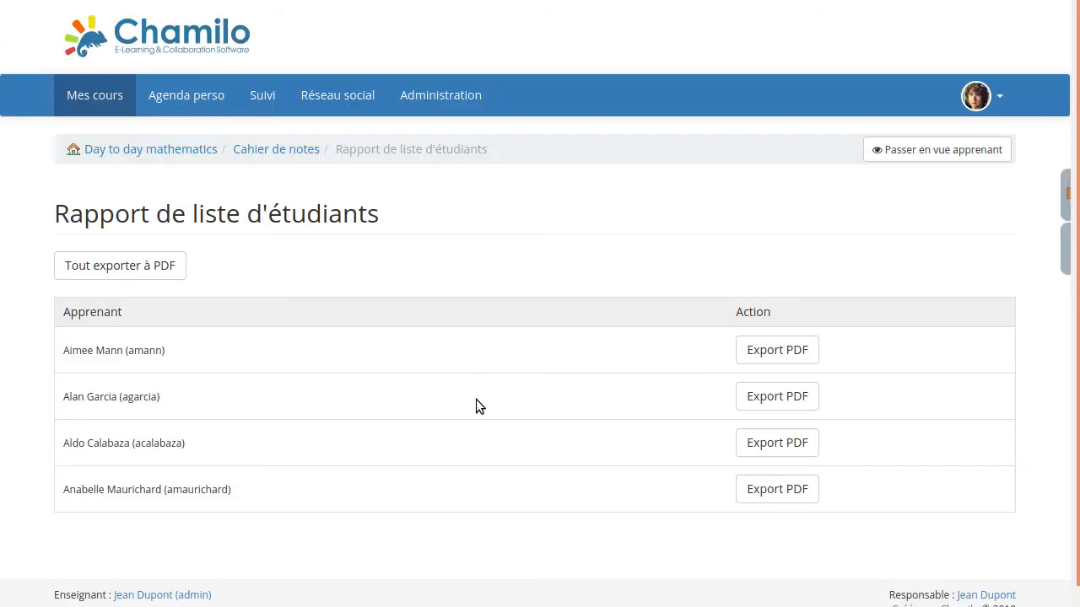
click(273, 152)
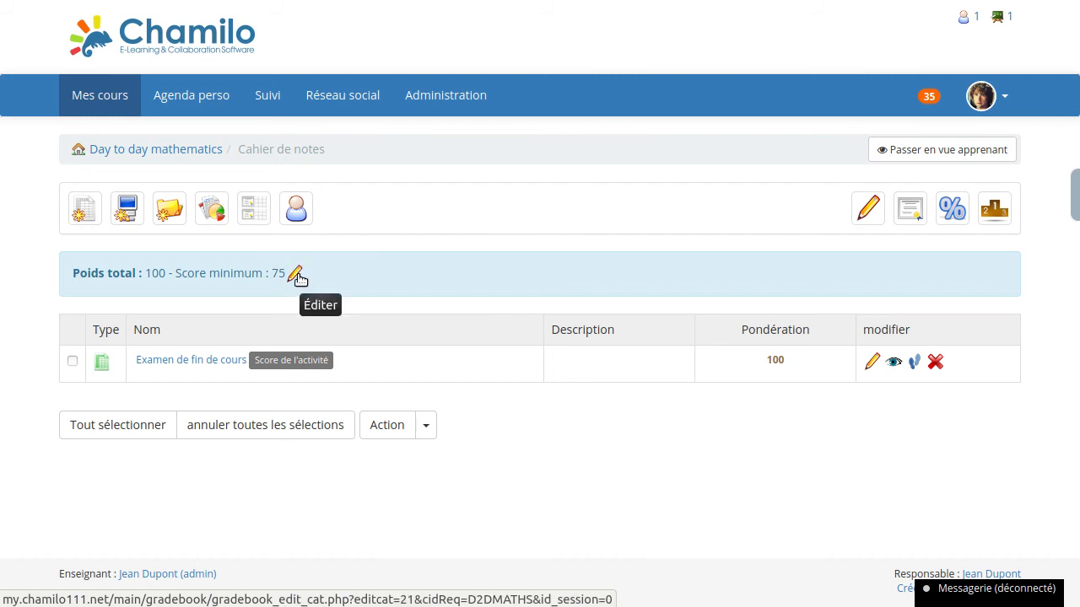
- Open the gradebook's list of student certificates and view the certificate of the learner with score 100
click(251, 225)
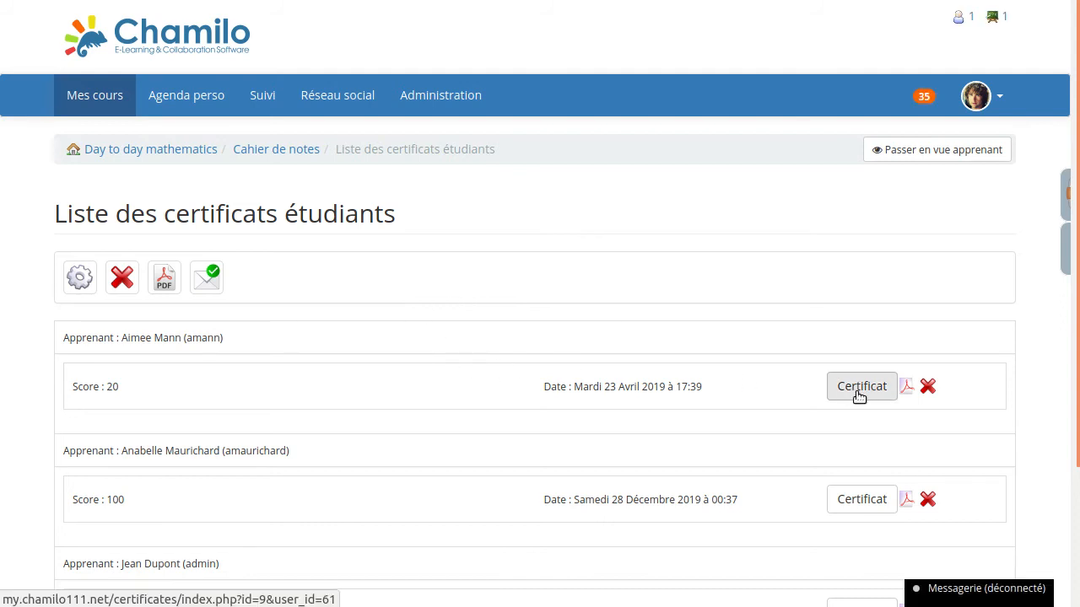
scroll(844, 371, down, 3)
click(836, 337)
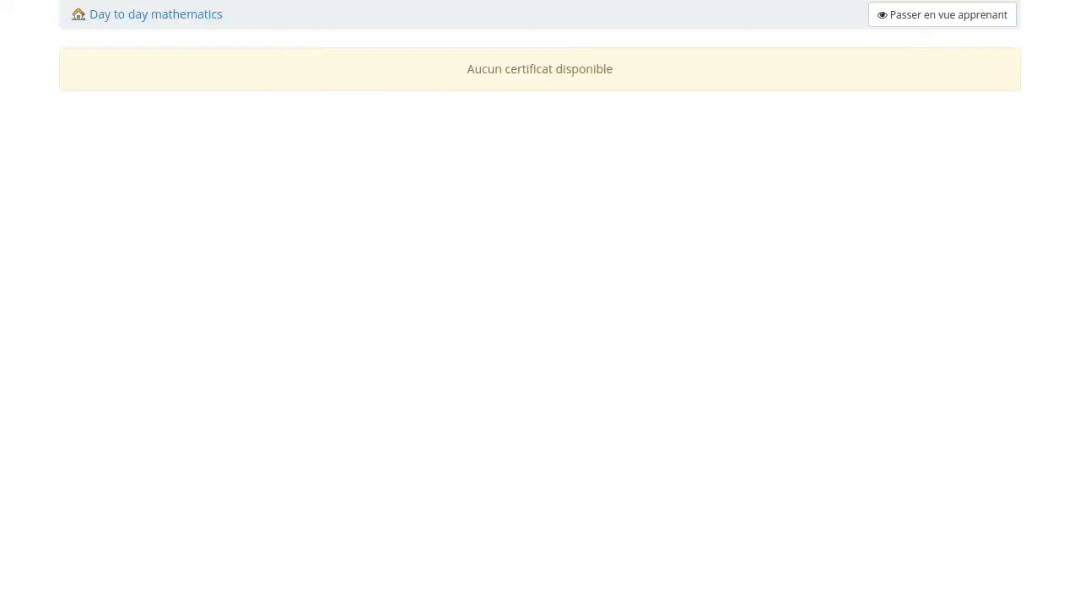
key(ctrl+w)
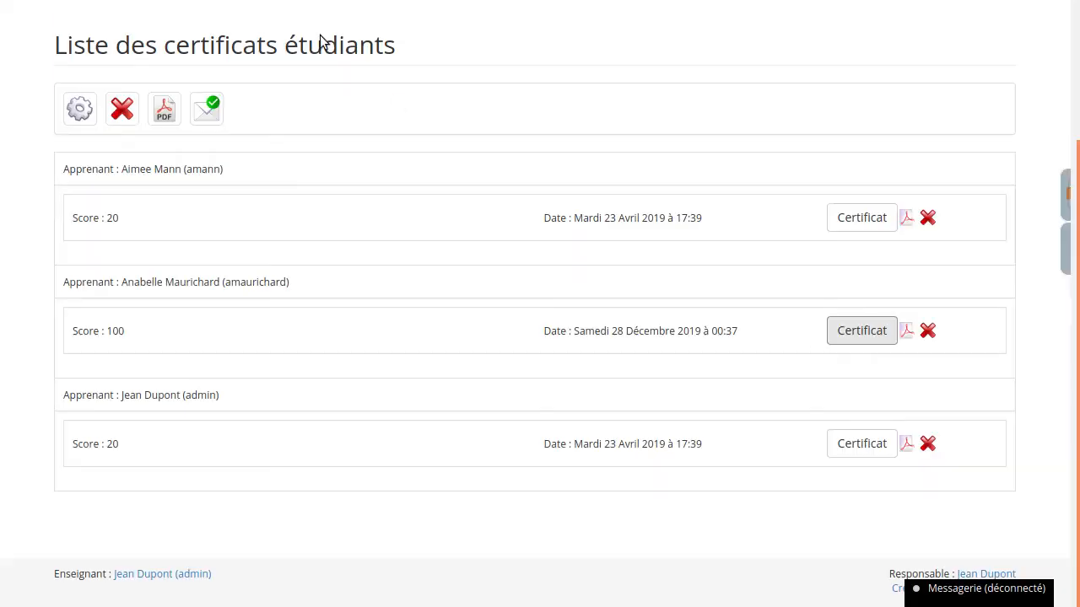
- Download the PDF certificate of the learner with score 100 and return to the gradebook
click(905, 333)
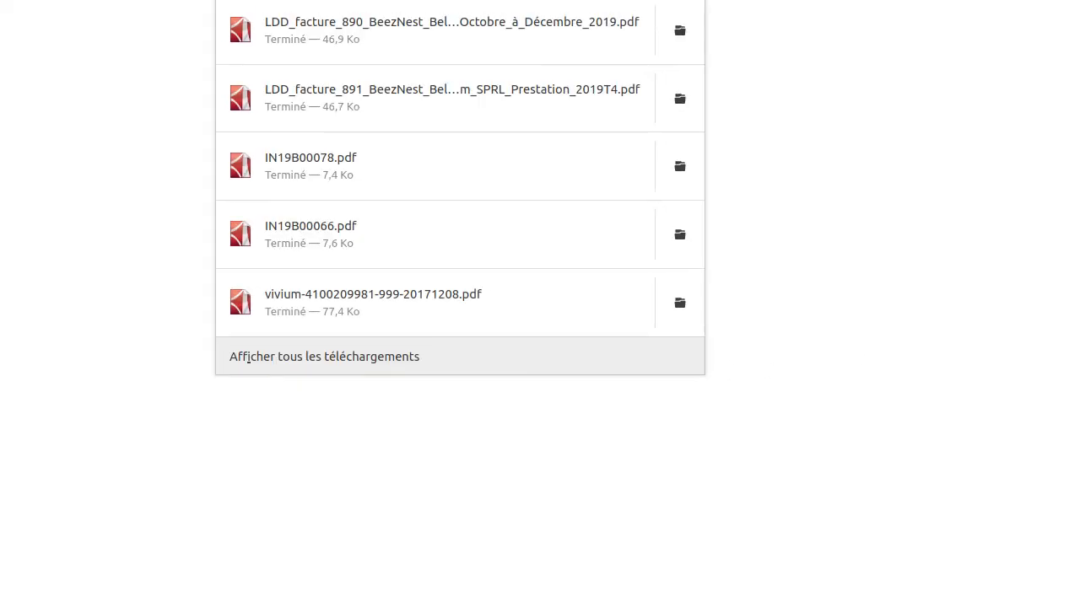
click(101, 42)
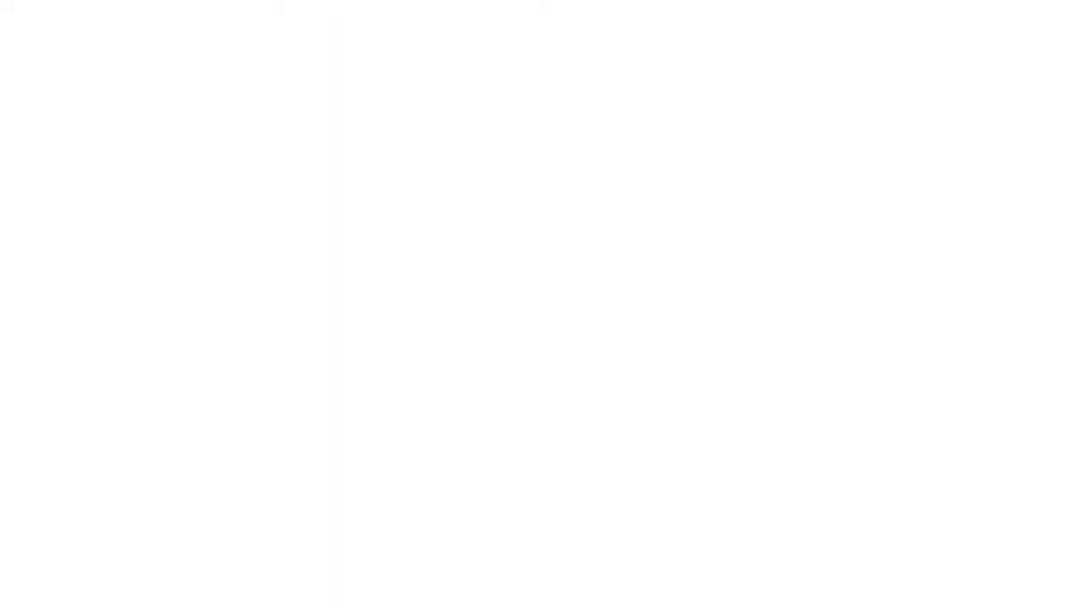
scroll(478, 319, up, 3)
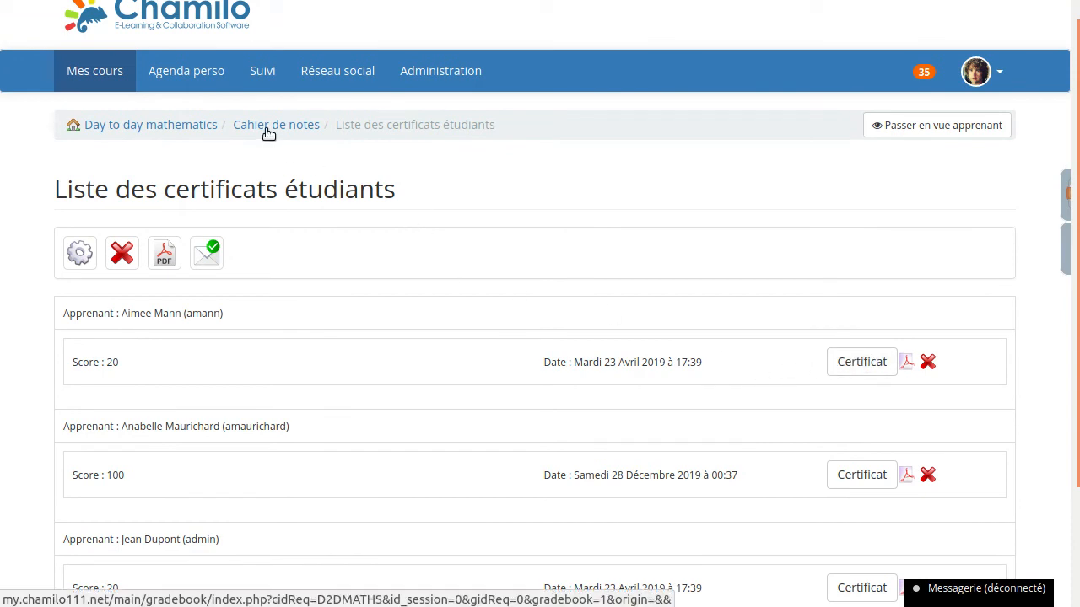
click(268, 132)
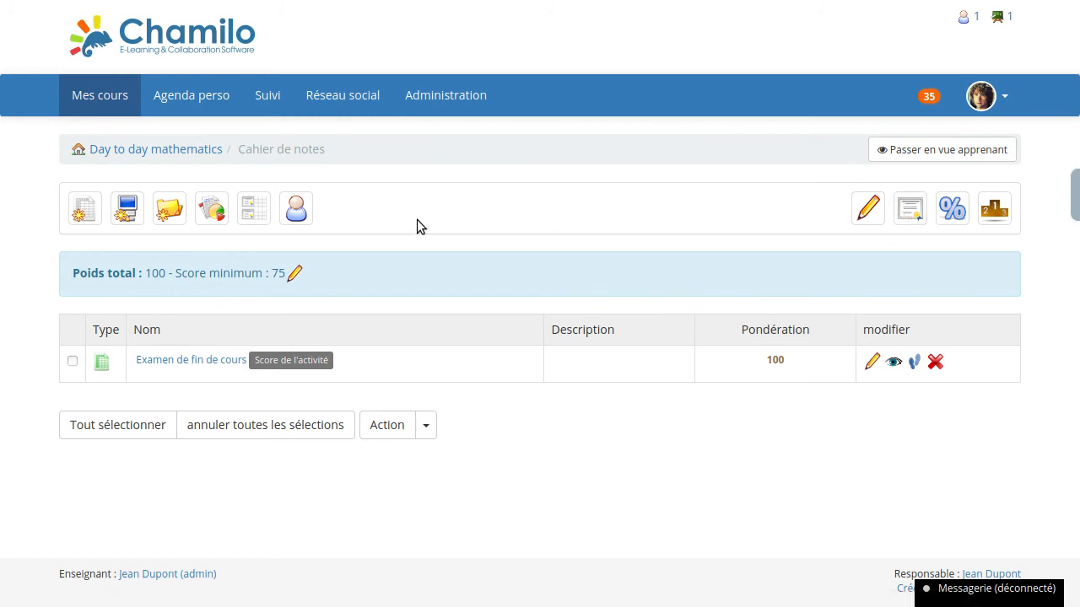
- Start a new gradebook link of type Parcours with Computer basics as its element
click(129, 215)
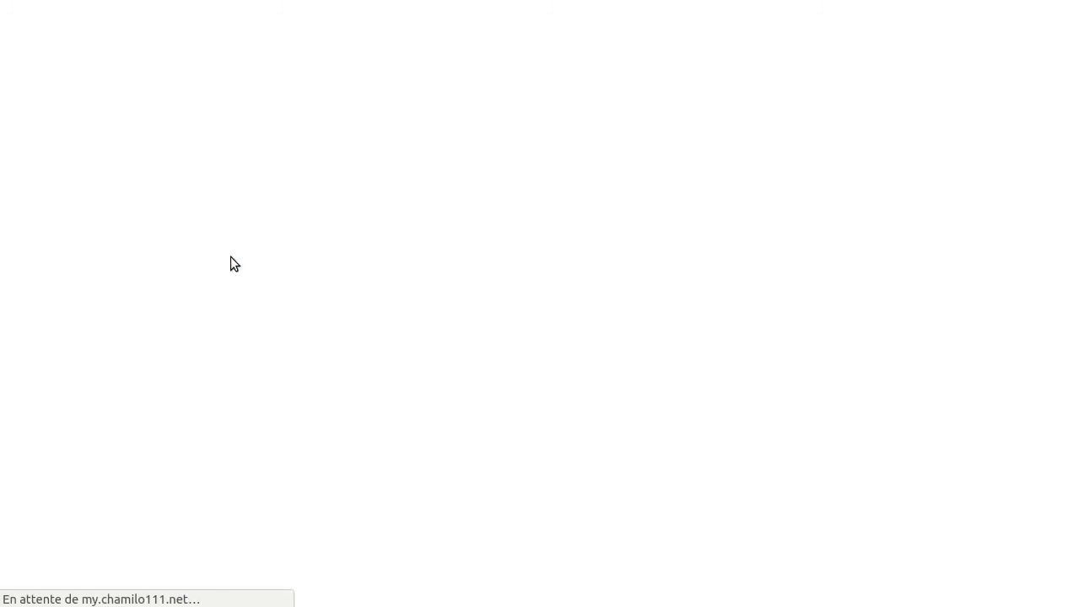
click(339, 351)
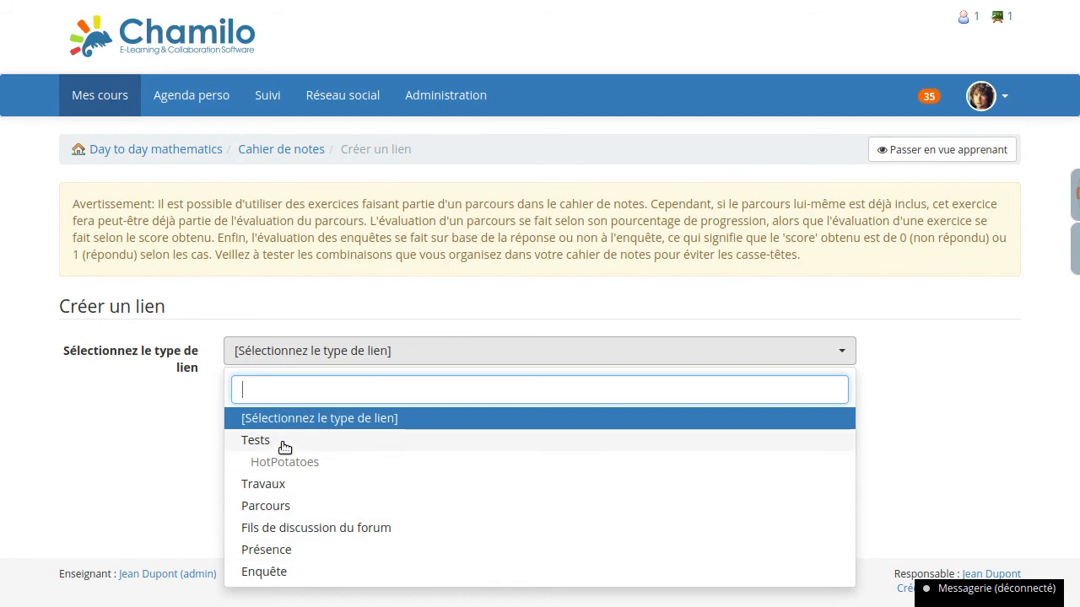
click(287, 507)
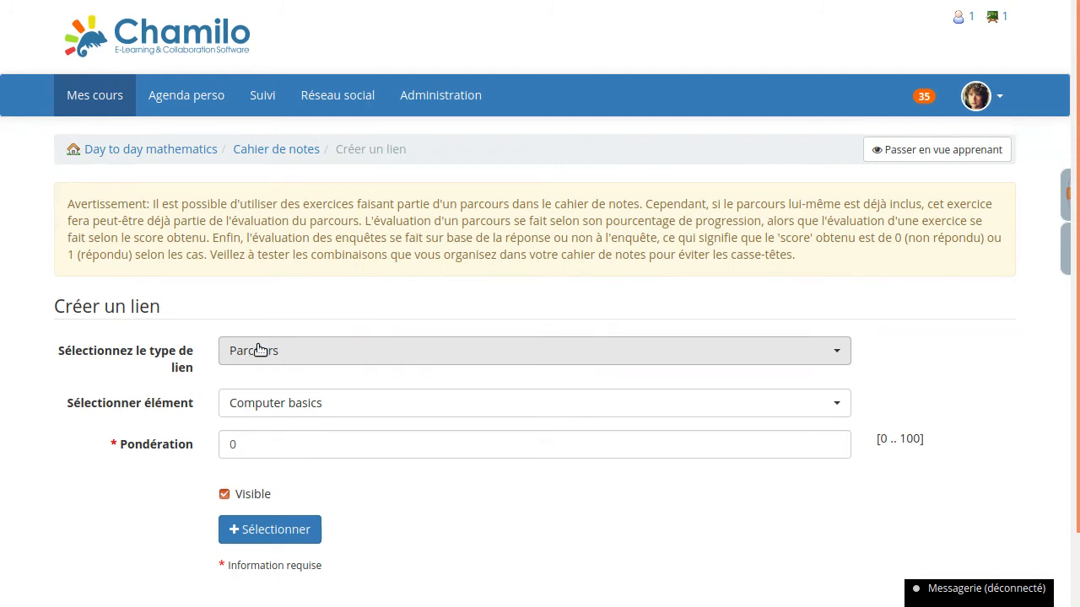
click(261, 406)
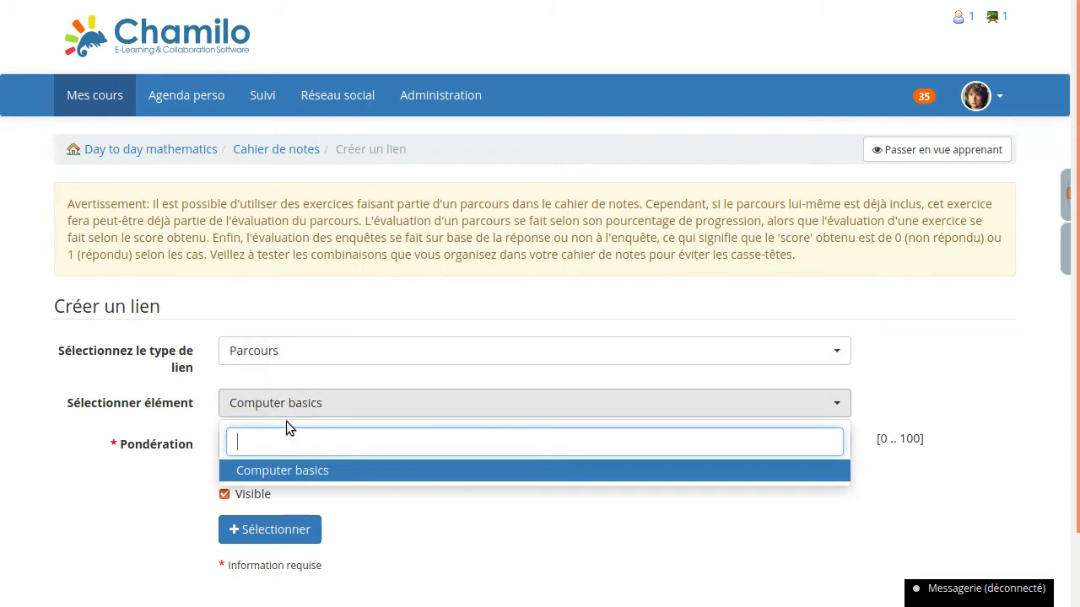
click(198, 382)
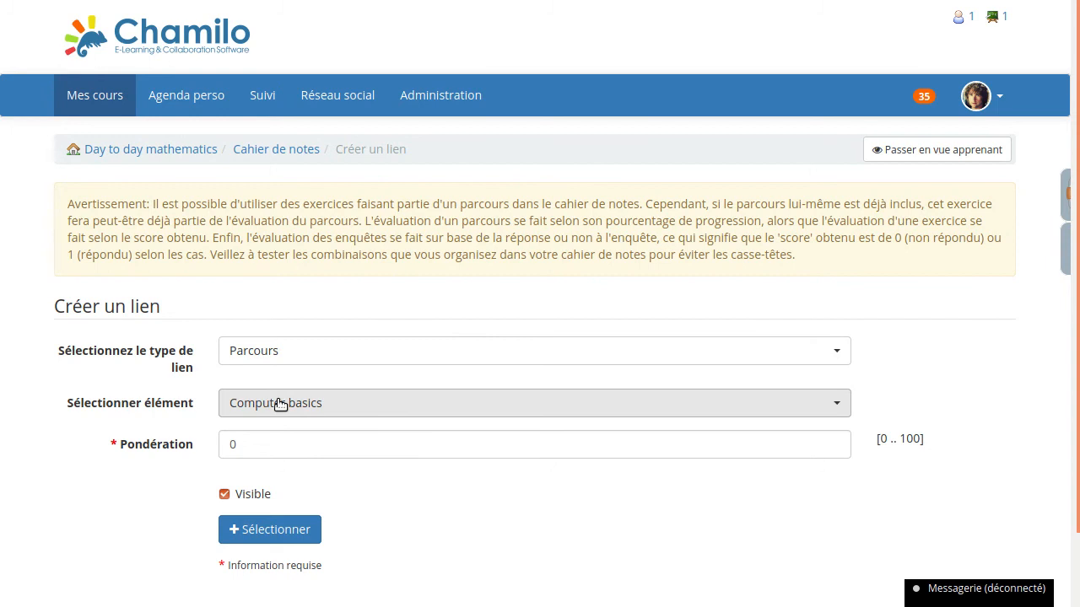
- Set the Computer basics link's weighting to 50 and add it to the gradebook
click(276, 445)
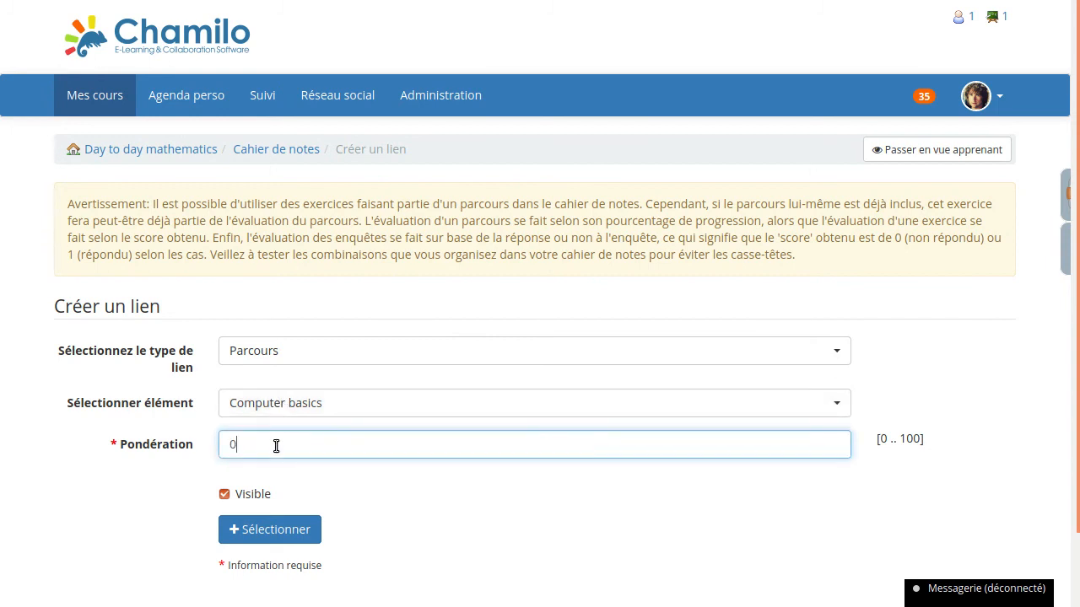
drag(275, 445, 137, 438)
text(100)
key(BackSpace)
key(BackSpace)
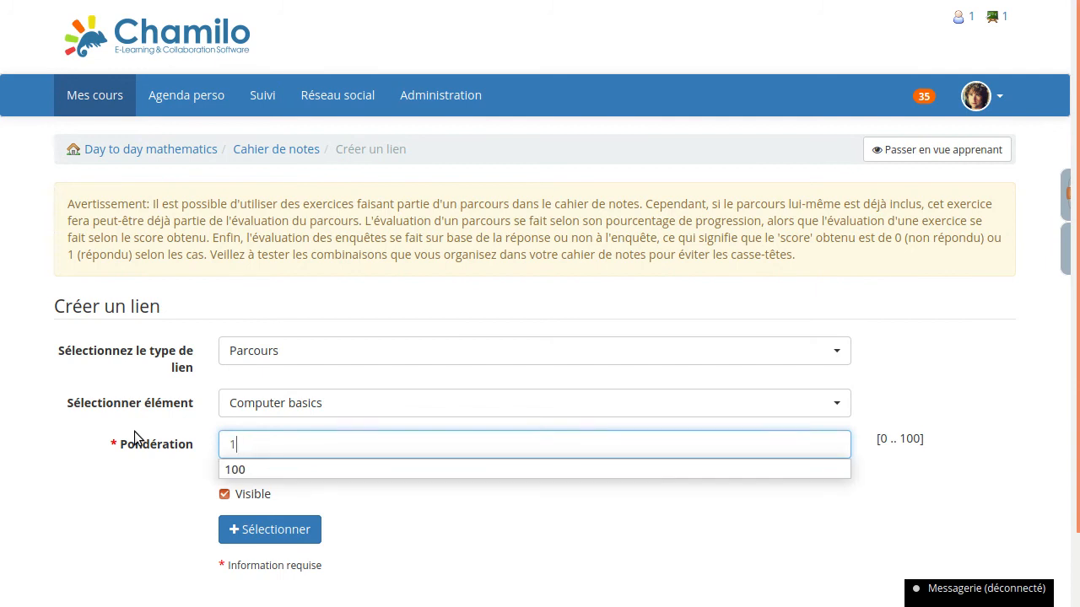
key(BackSpace)
text(50)
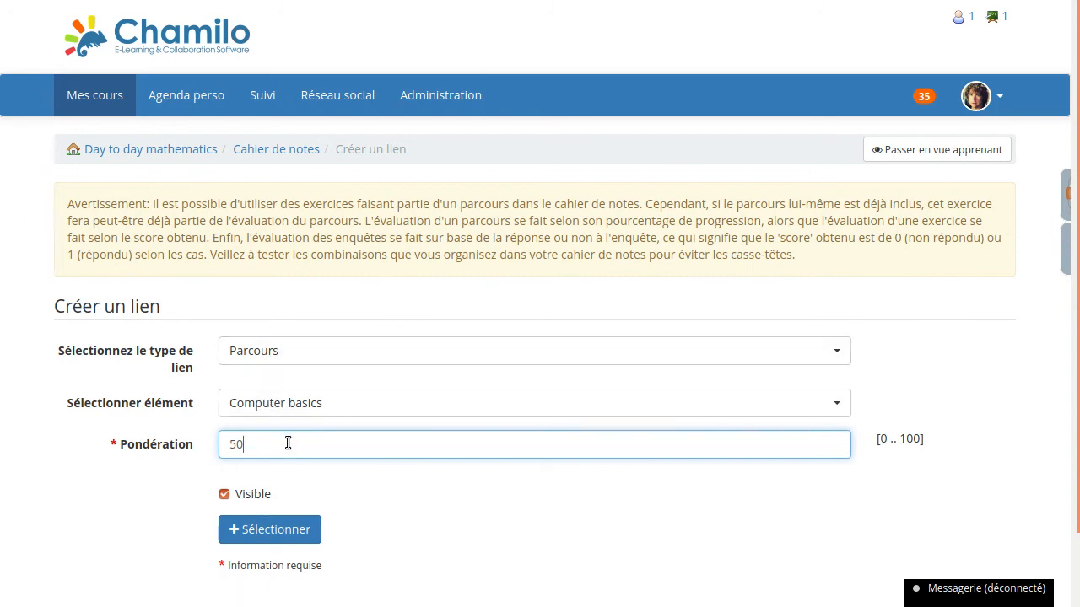
click(273, 539)
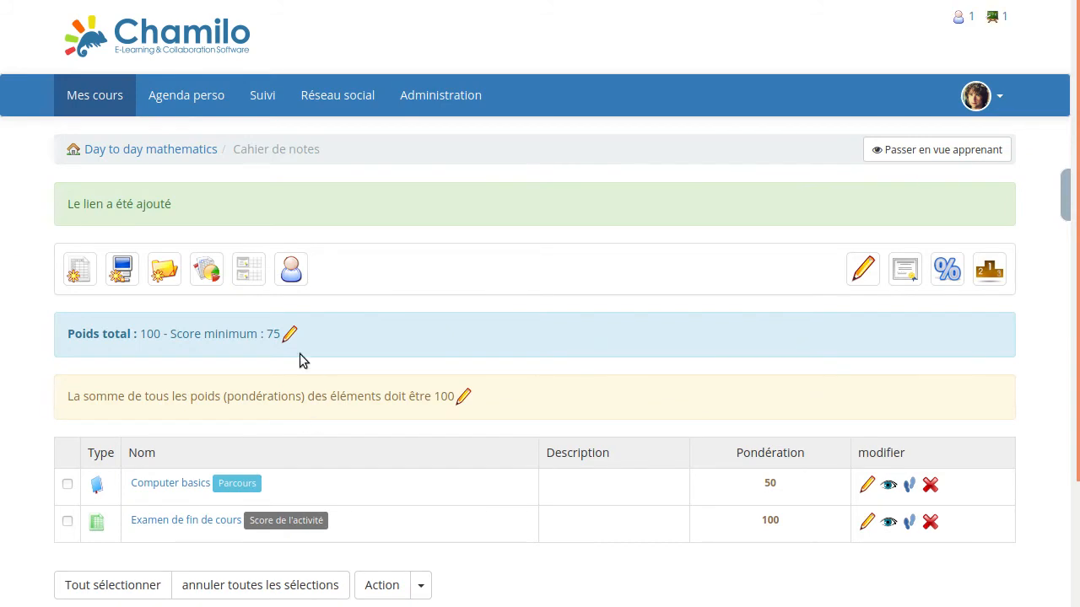
- Examine the gradebook's minimum score, the rule on summed weights and the total weight in the category settings
drag(267, 334, 284, 335)
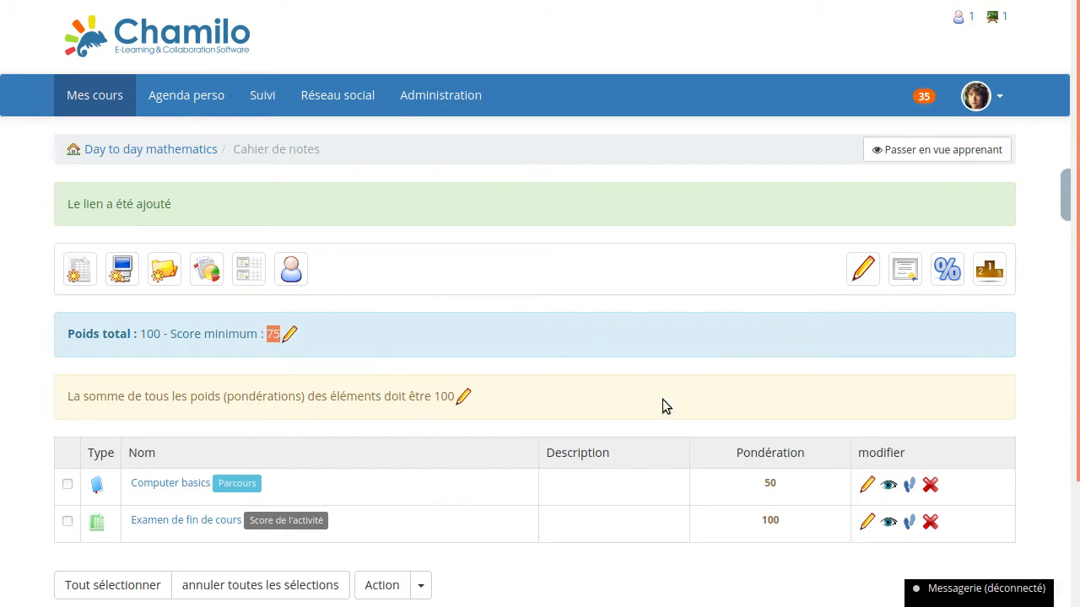
drag(69, 396, 465, 397)
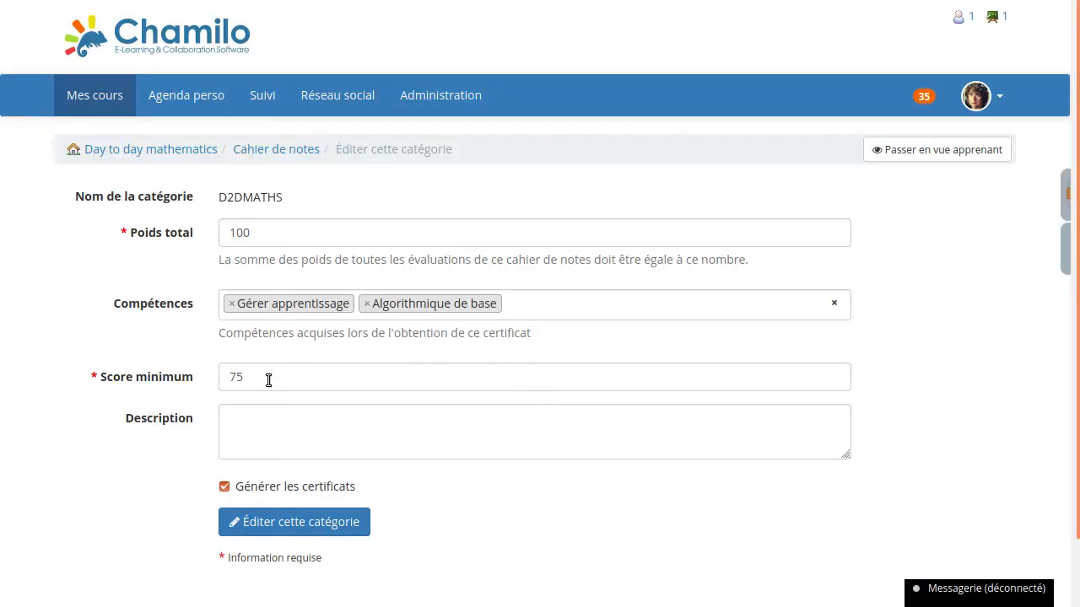
double_click(261, 232)
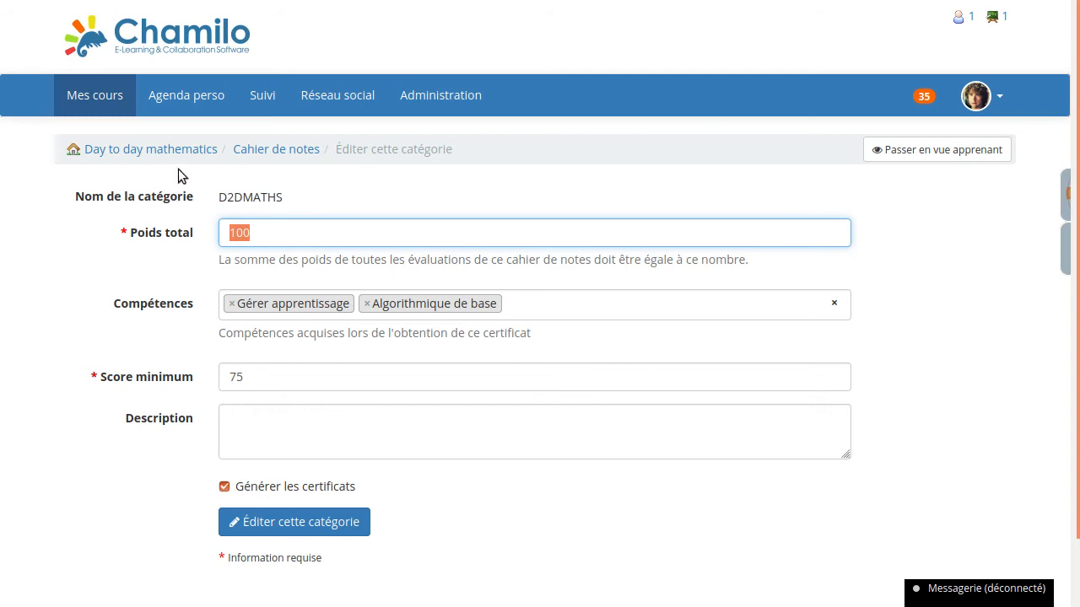
click(254, 152)
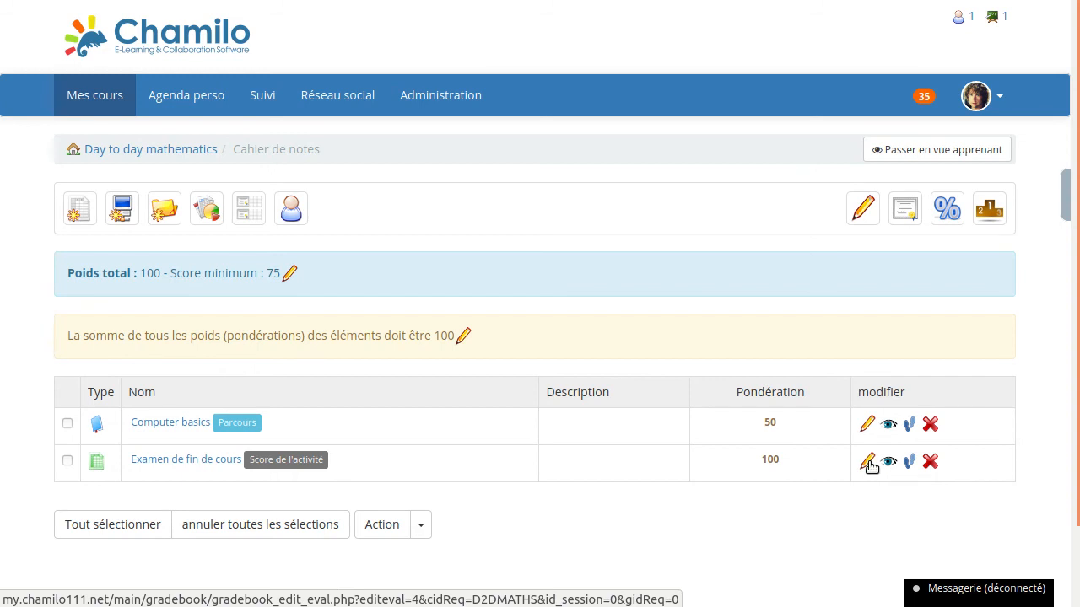
- Set the weighting of the Examen de fin de cours evaluation to 50 and save it
click(868, 463)
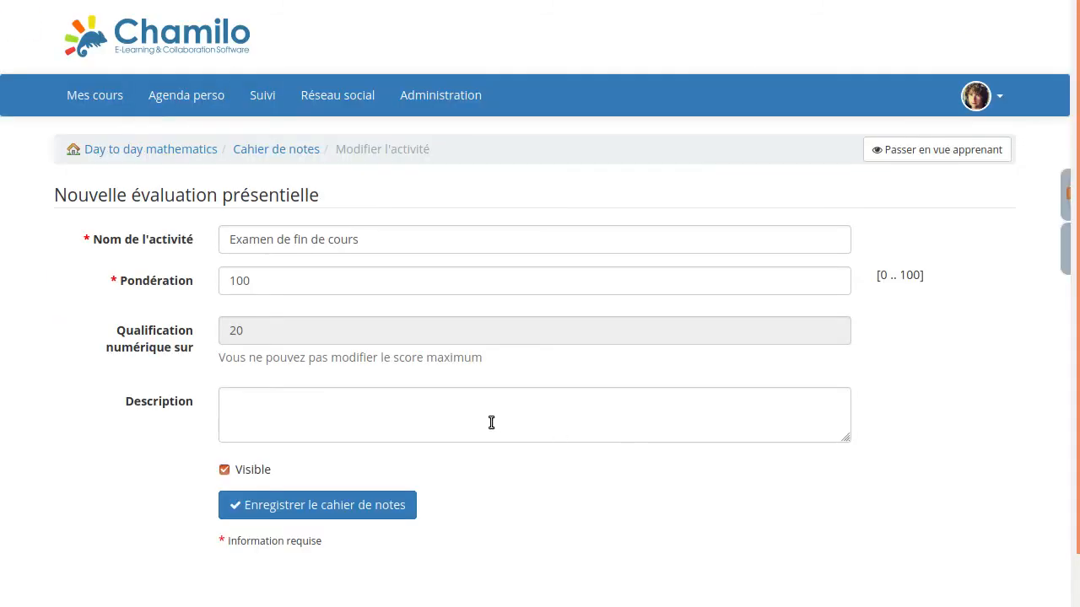
double_click(299, 292)
text(50)
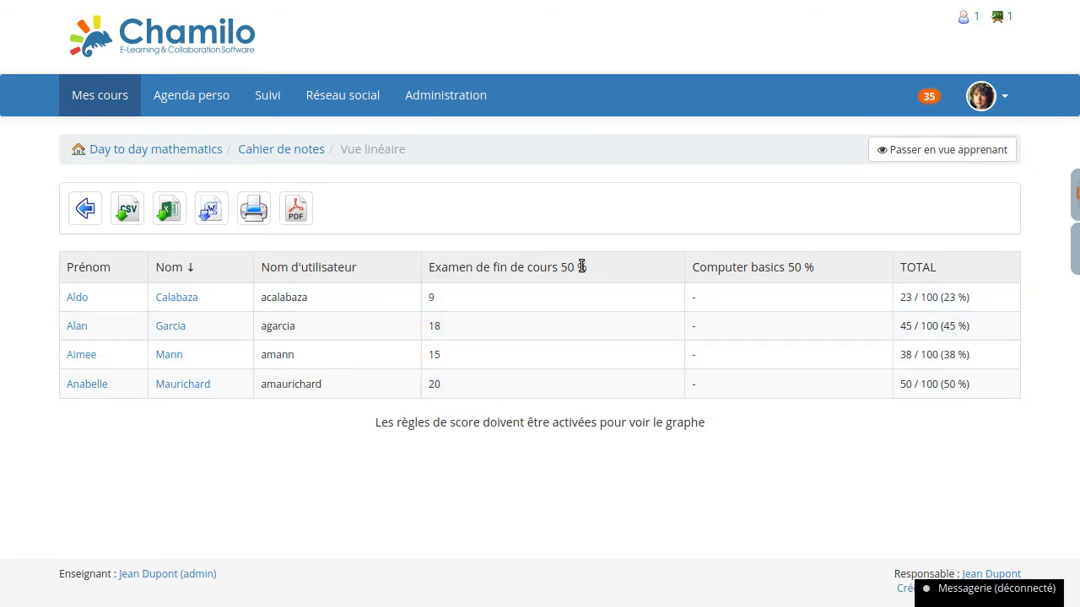
- Examine the Examen de fin de cours and Computer basics columns in the gradebook's linear view
drag(588, 267, 447, 266)
mouse_move(699, 267)
mouse_down()
mouse_move(799, 266)
mouse_move(696, 268)
mouse_up()
click(696, 268)
- Open the administration's user list and look for the learner last connected on 2019-09-05
click(456, 96)
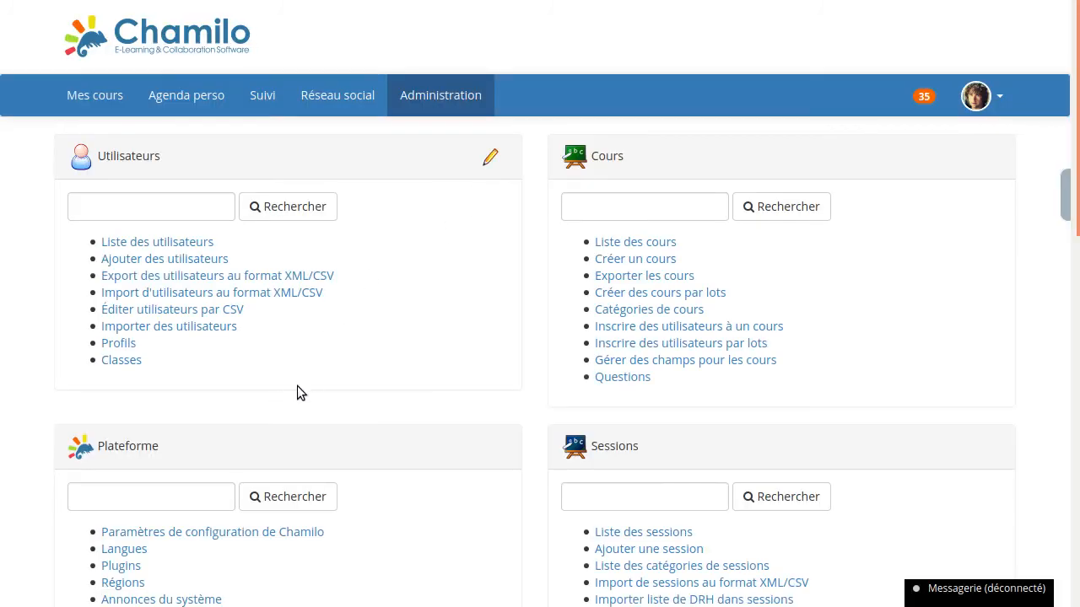
click(191, 245)
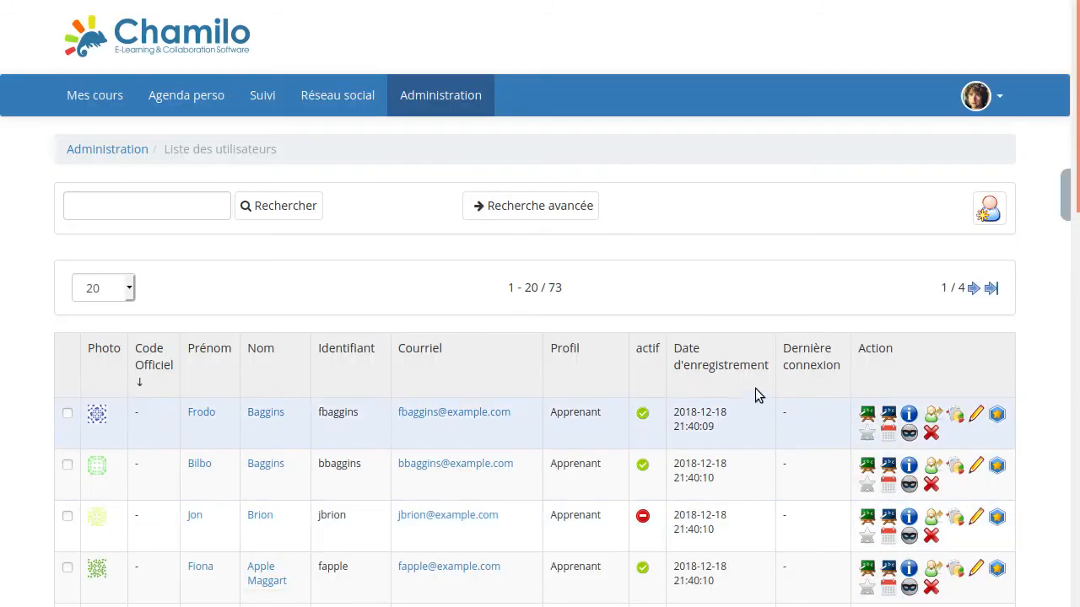
scroll(569, 338, down, 2)
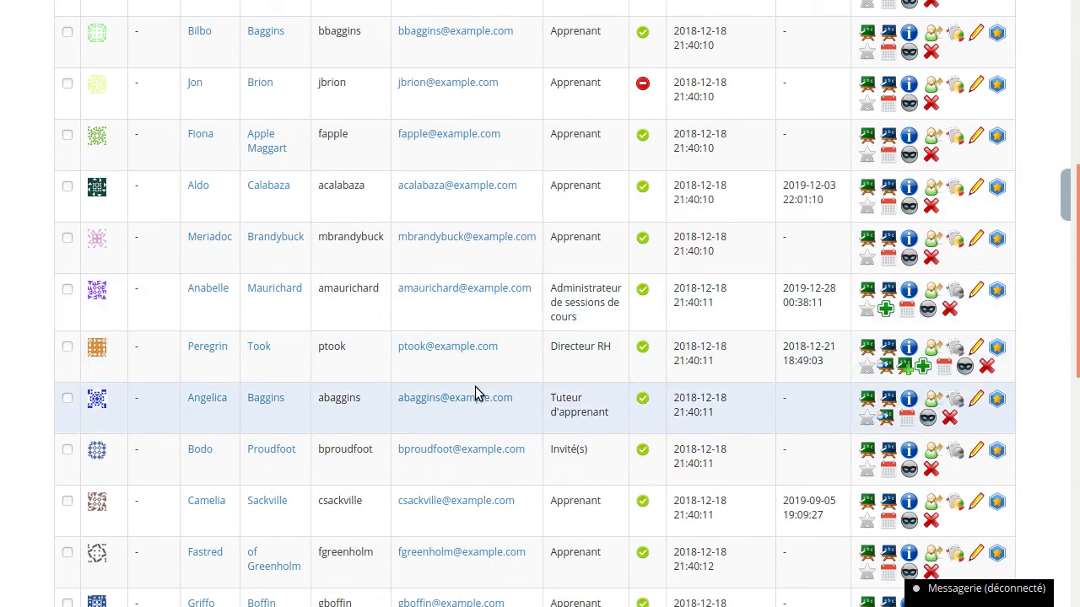
scroll(476, 392, down, 2)
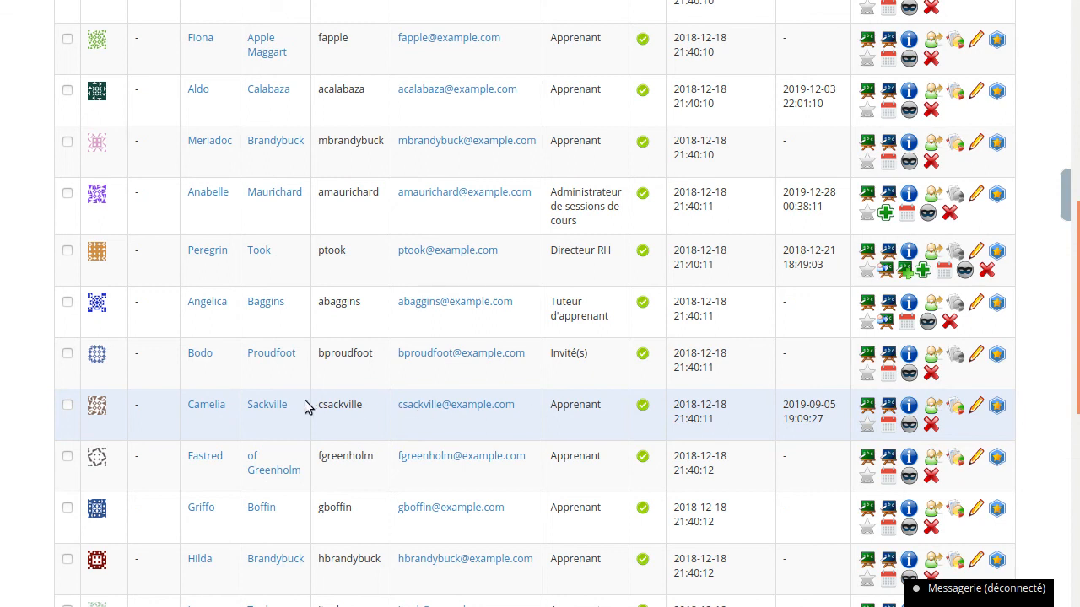
- Open skill assignment for the learner last connected on 2019-09-05, choosing the skill Algorithmique de base and the acquired level Aucun(e)
click(997, 410)
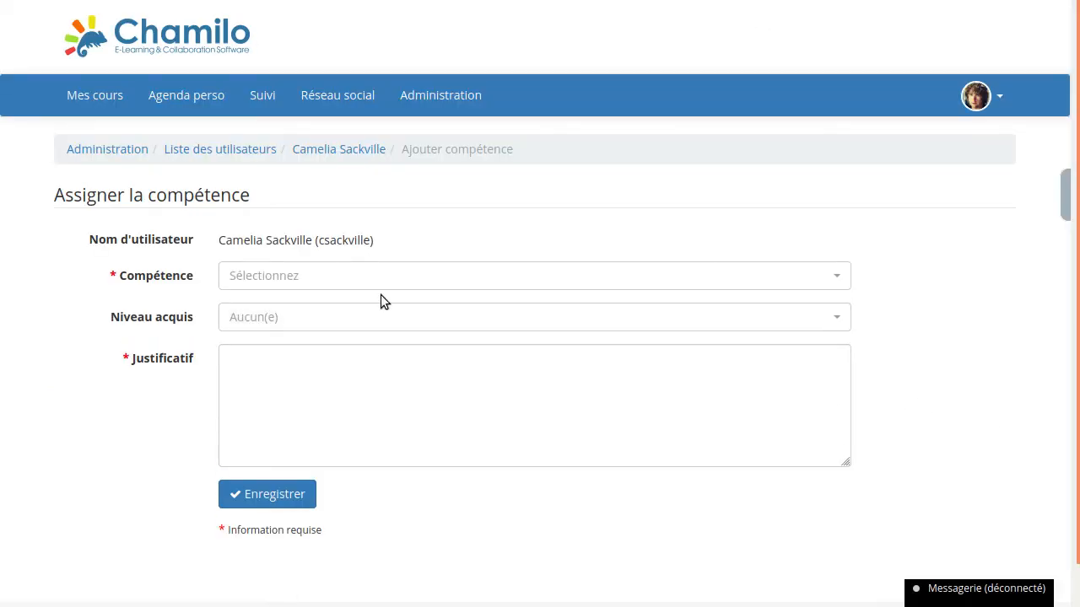
click(289, 278)
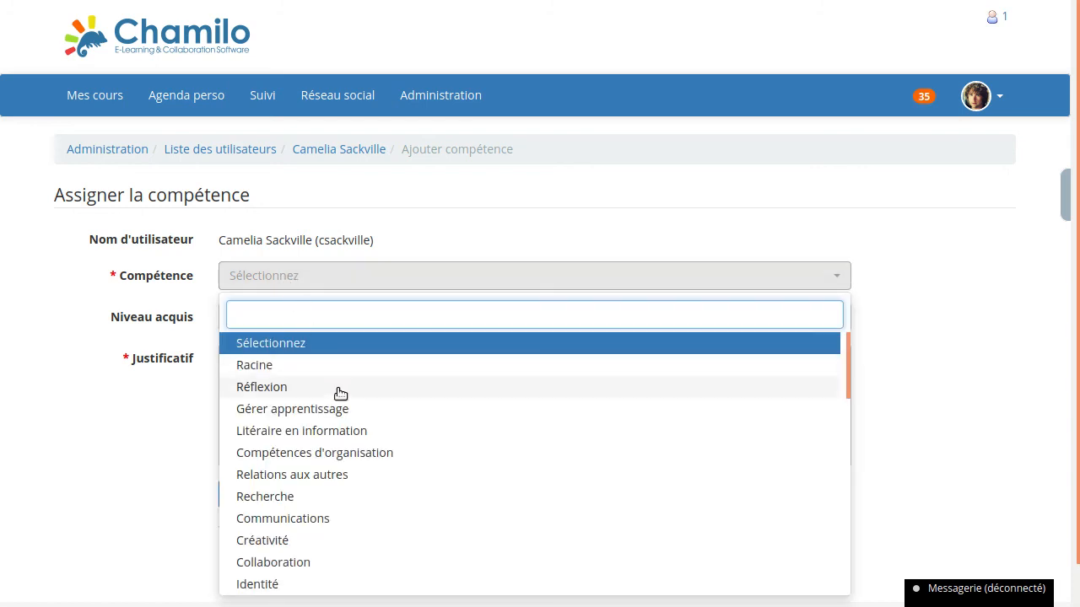
scroll(340, 394, down, 10)
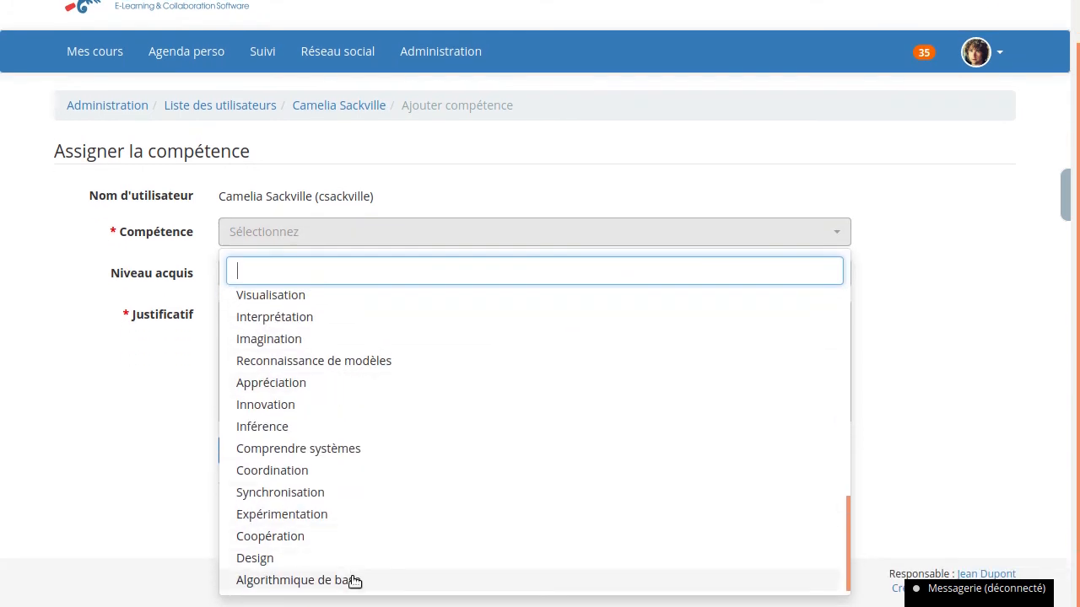
click(354, 581)
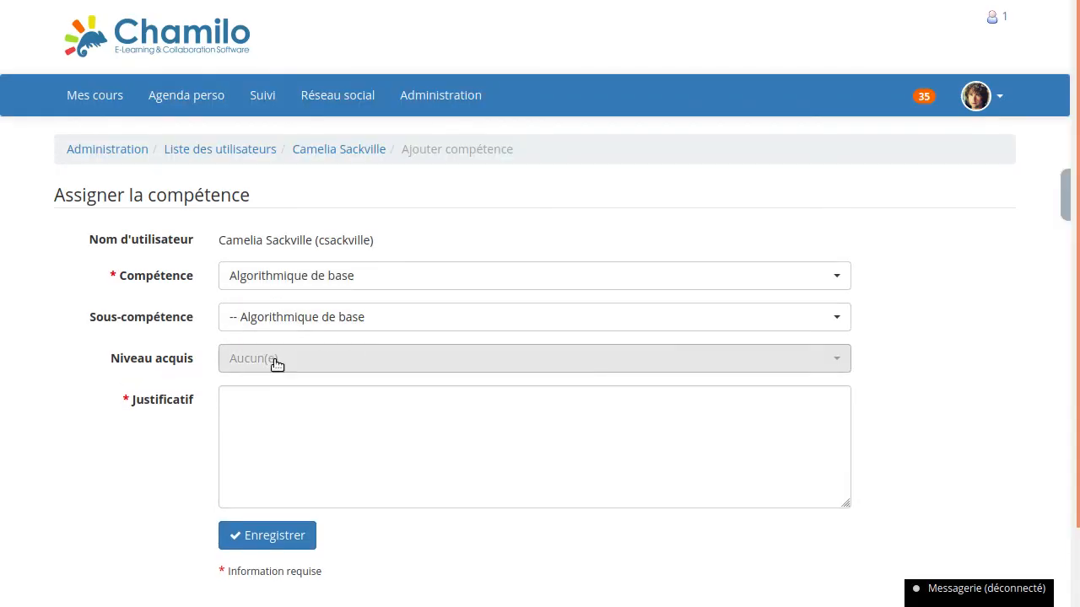
click(276, 365)
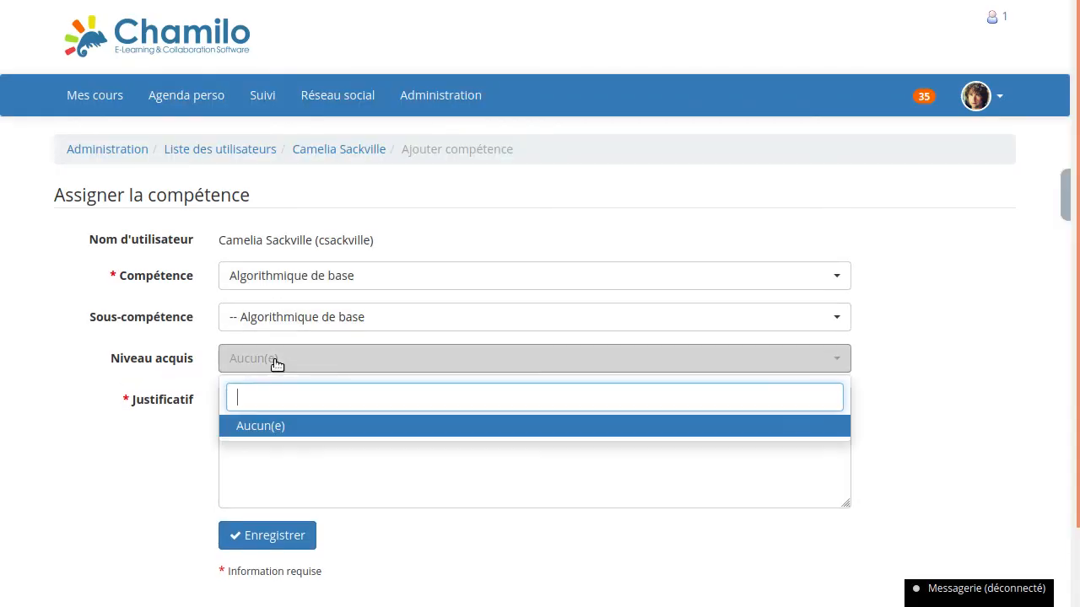
click(268, 432)
- Begin the justification with the learner's first name followed by "a démontré des connaissances suffisantes en programmation avancée en C++"
click(261, 421)
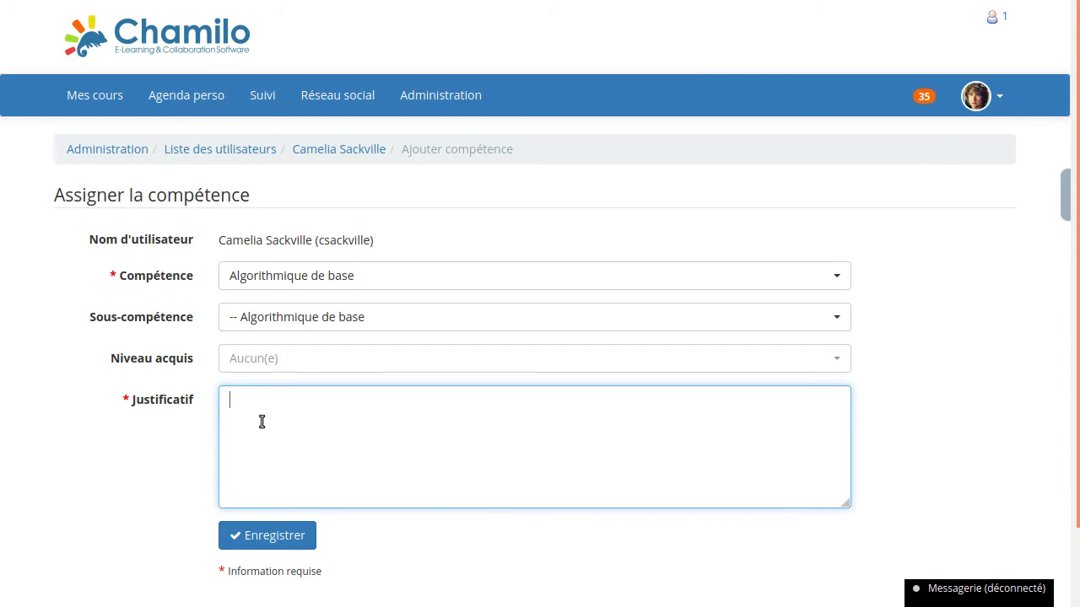
text(Camelia a émontr)
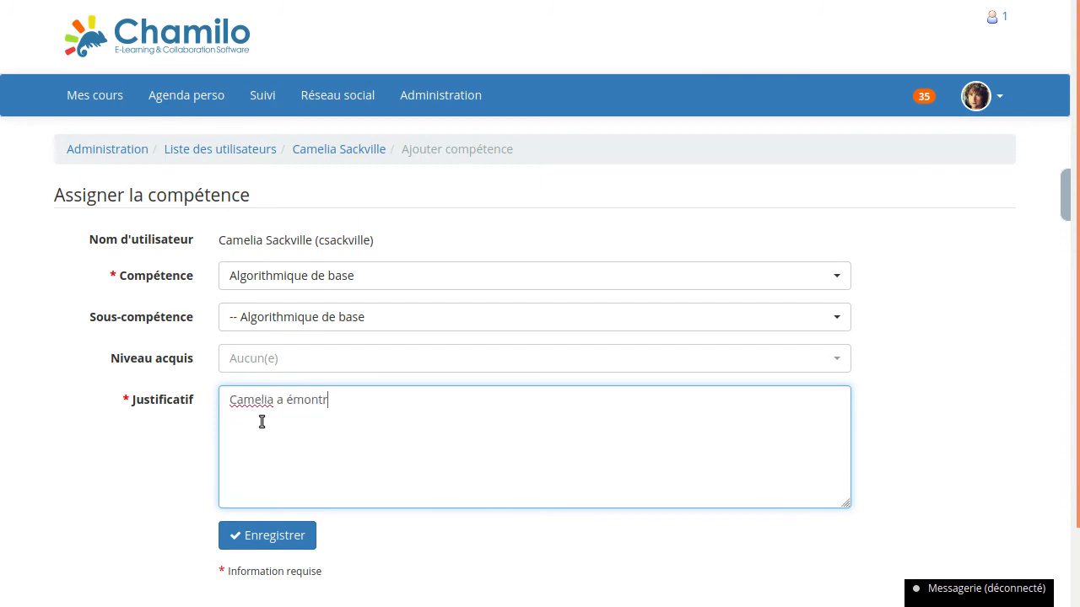
key(BackSpace)
key(BackSpace)
key(BackSpace)
key(BackSpace)
key(BackSpace)
key(BackSpace)
text(démontré des conn)
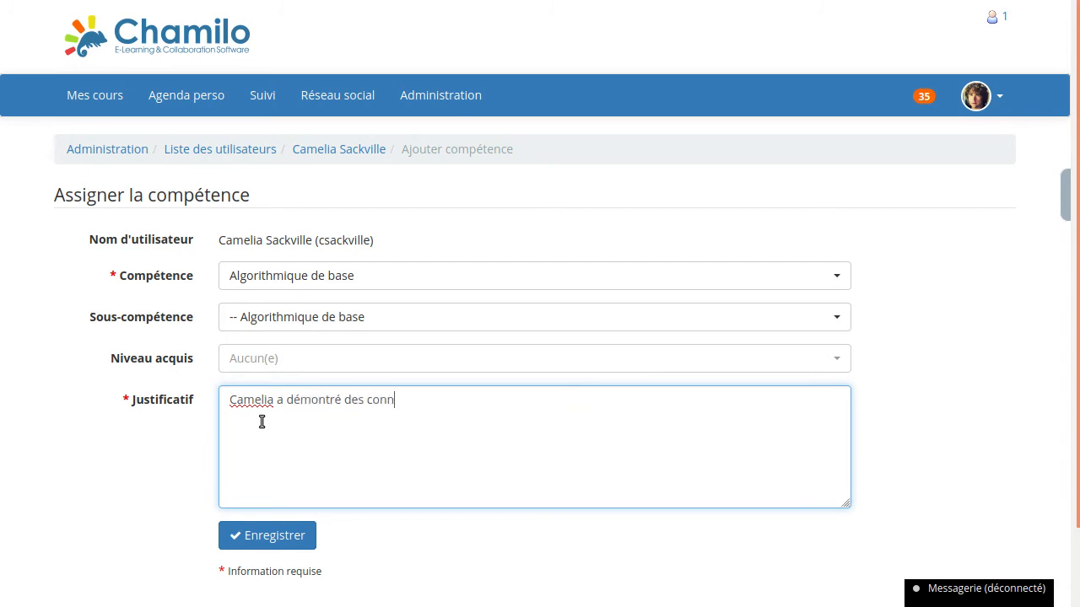
text(aissances suffisanet)
key(BackSpace)
key(BackSpace)
text(te)
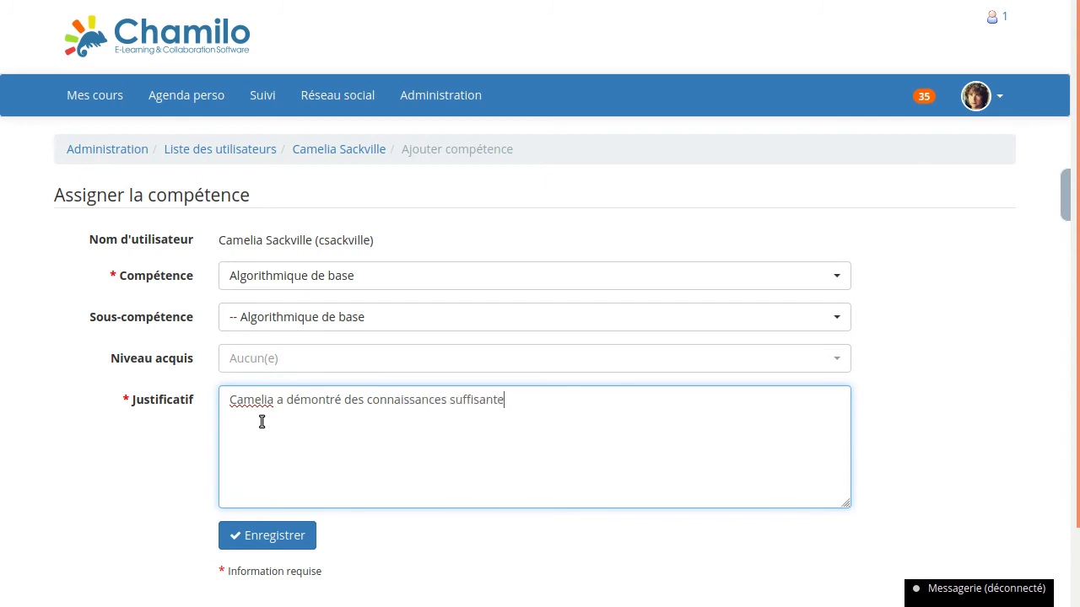
text(s en programmat)
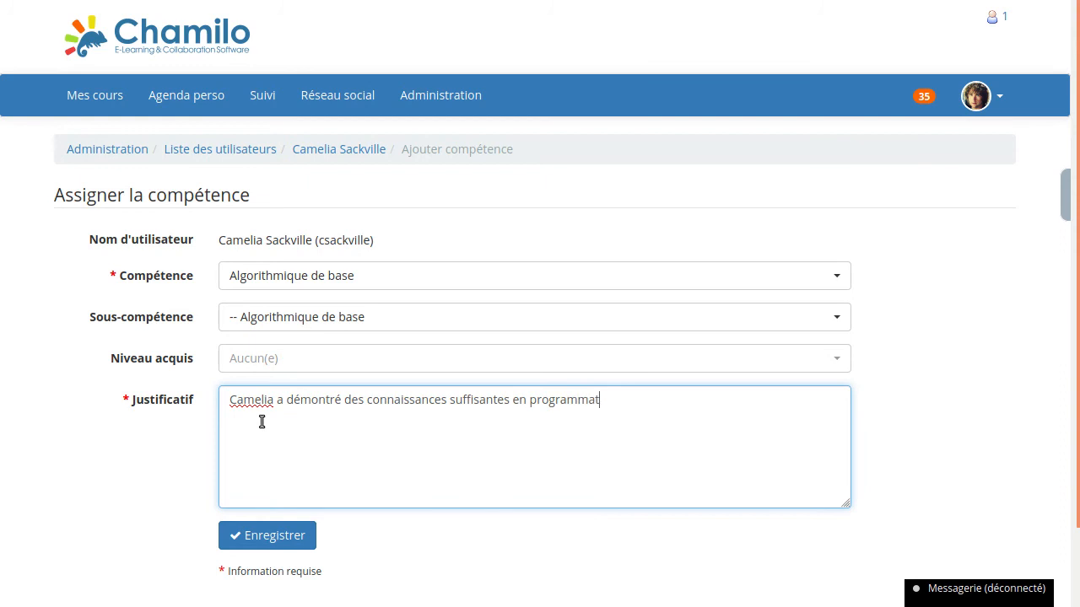
text(ion avancée en C++, ce )
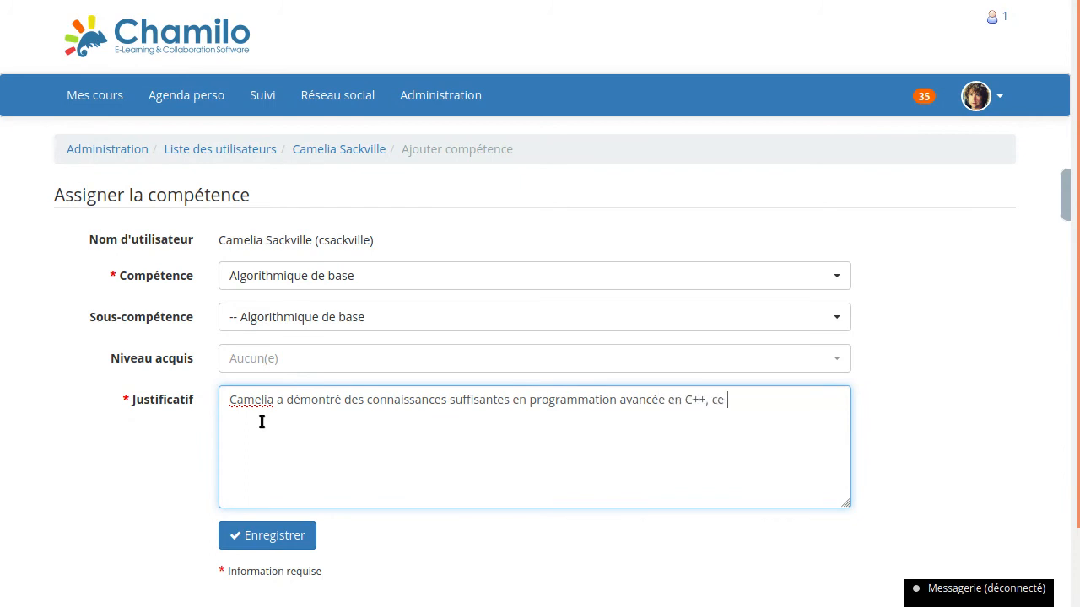
text(qui me permet de )
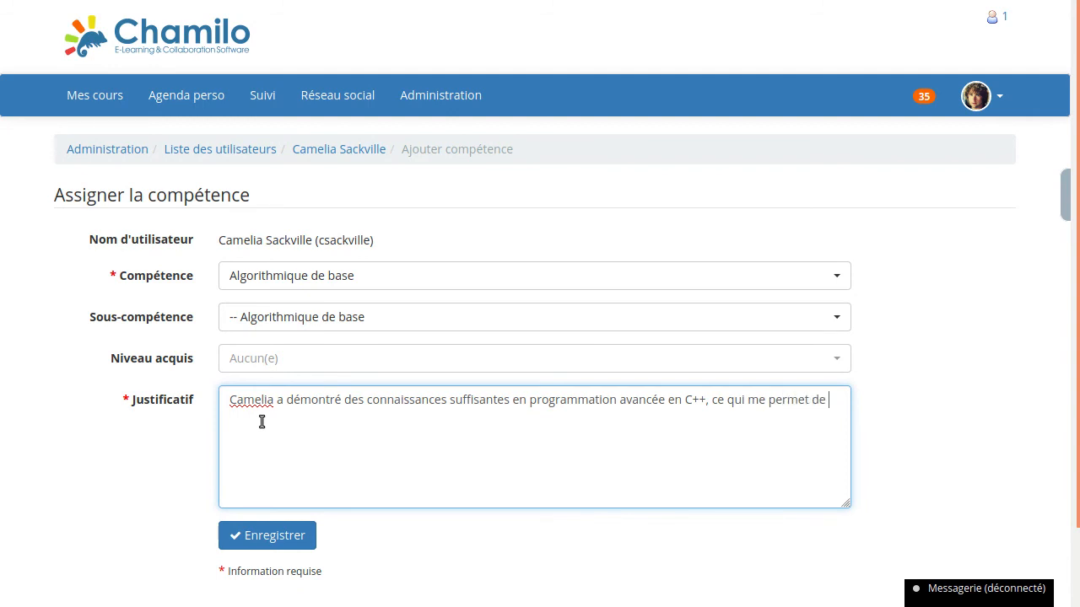
text(lui attribuer cette compétence.)
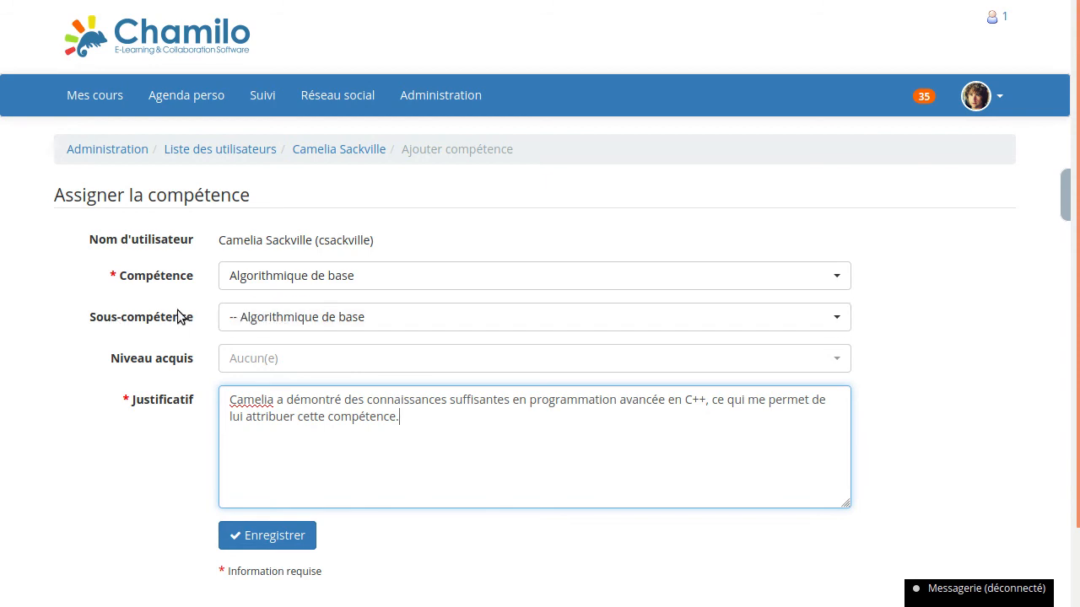
- Check the available sub-skills of Algorithmique de base and save the skill assignment
click(263, 320)
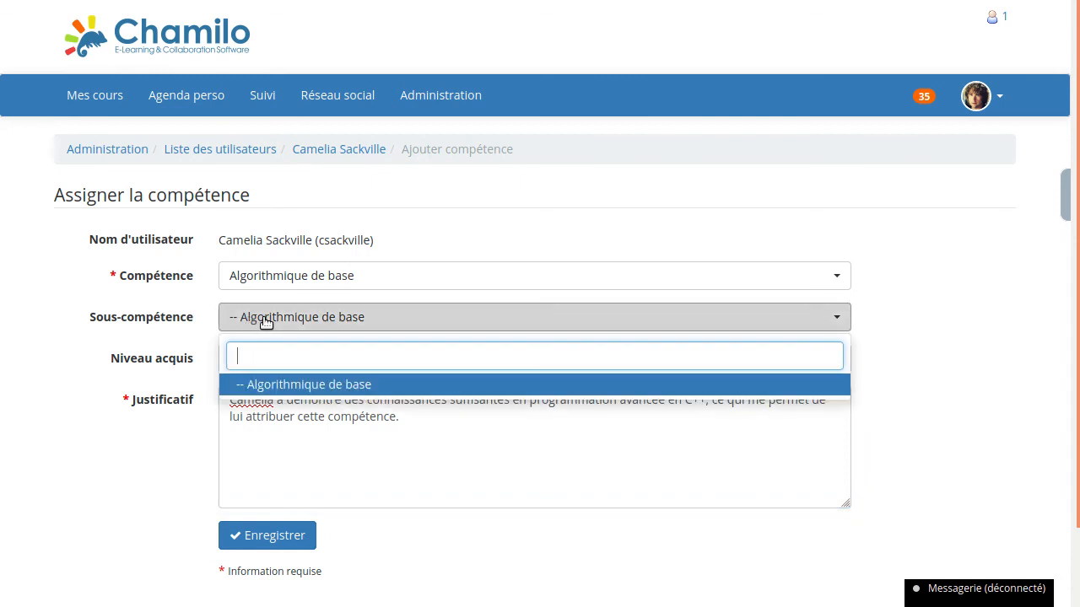
click(161, 337)
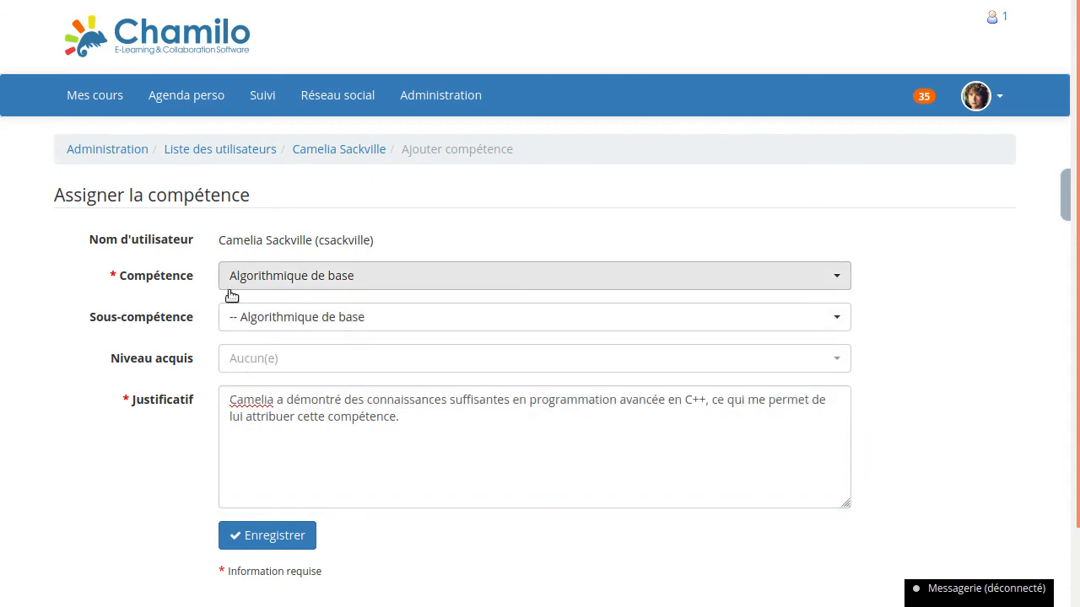
click(274, 538)
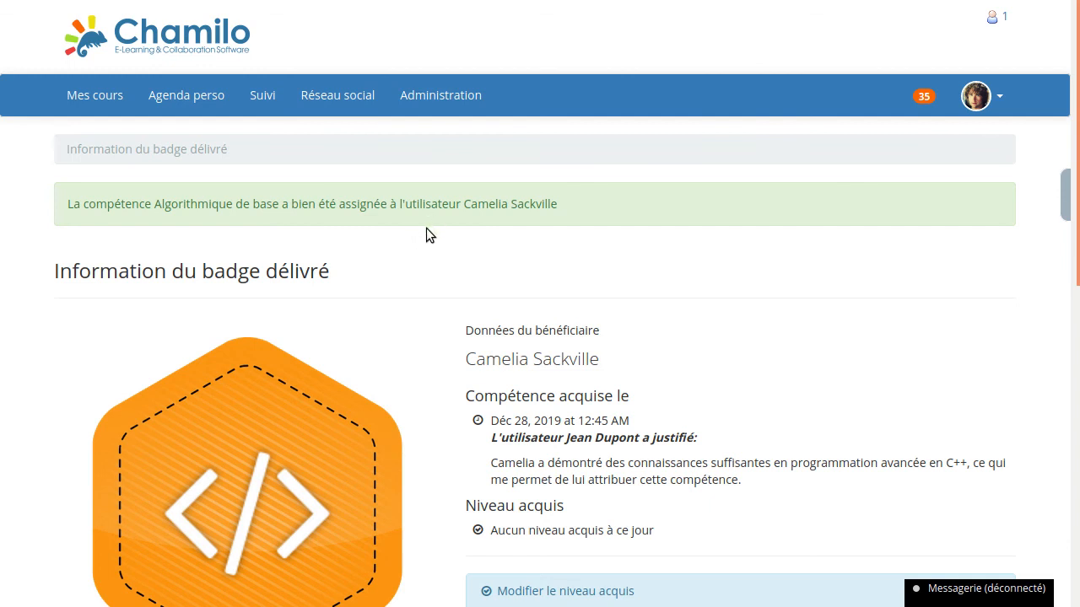
- Examine the issued badge's page, including its image, recipient, acquisition date, justification, acquired level and comment section
scroll(426, 228, down, 3)
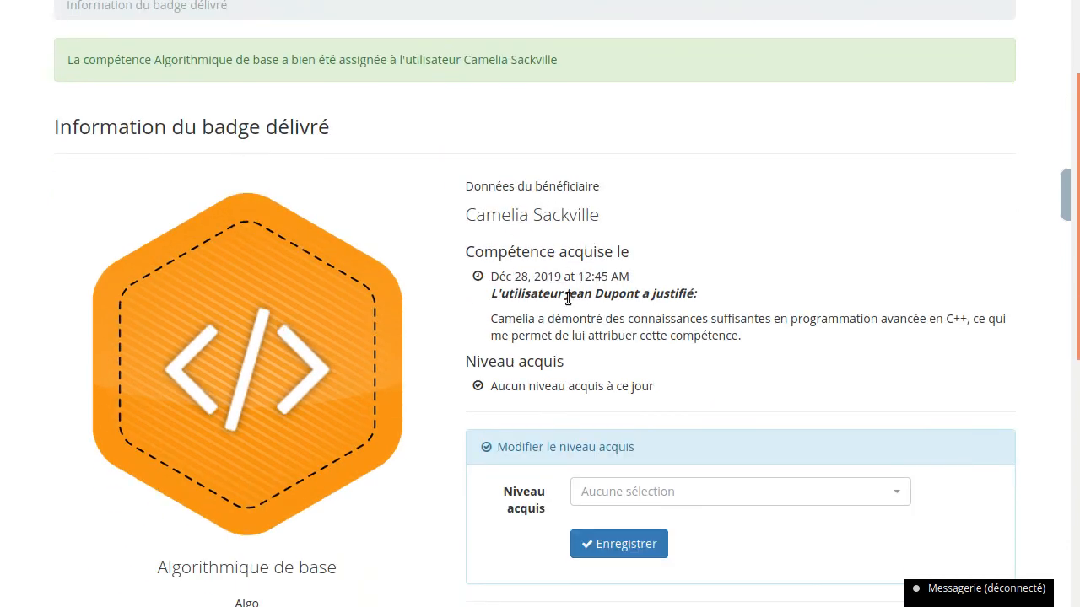
scroll(445, 214, up, 1)
scroll(397, 118, up, 1)
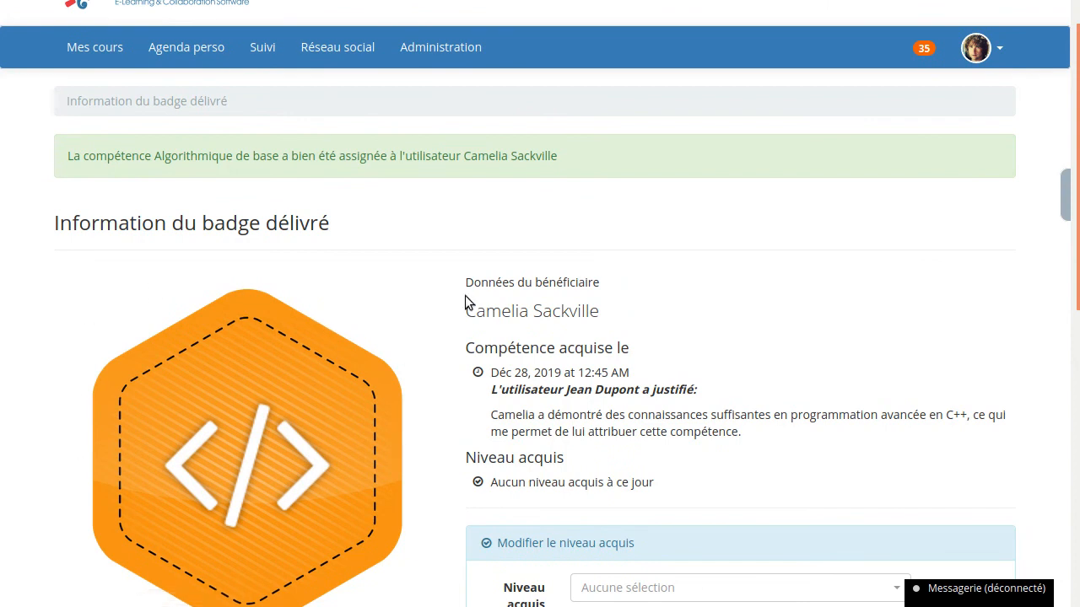
scroll(448, 287, down, 1)
scroll(445, 281, down, 4)
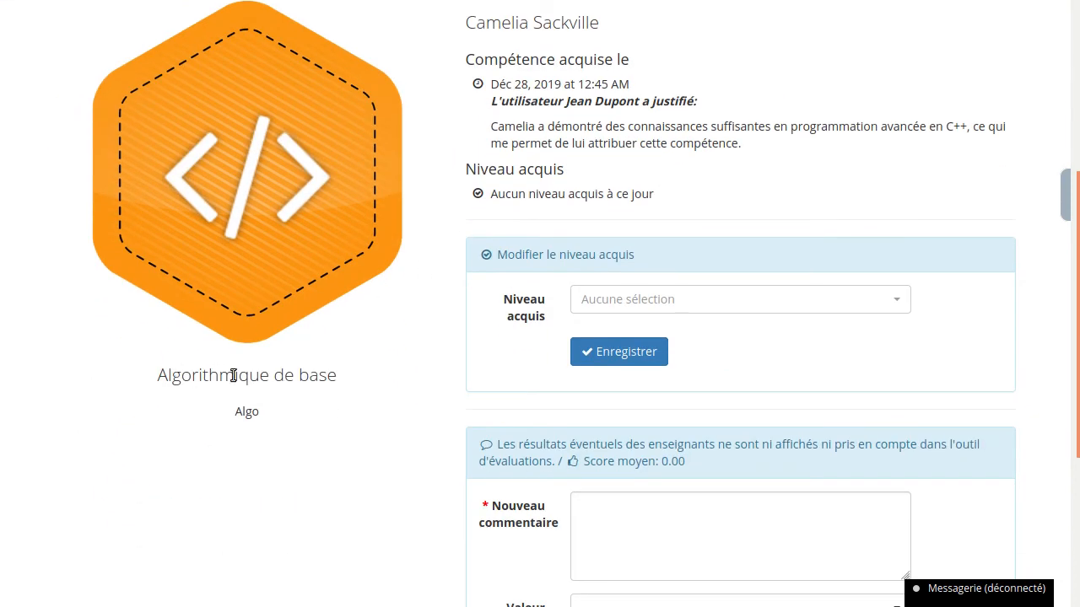
scroll(410, 315, up, 3)
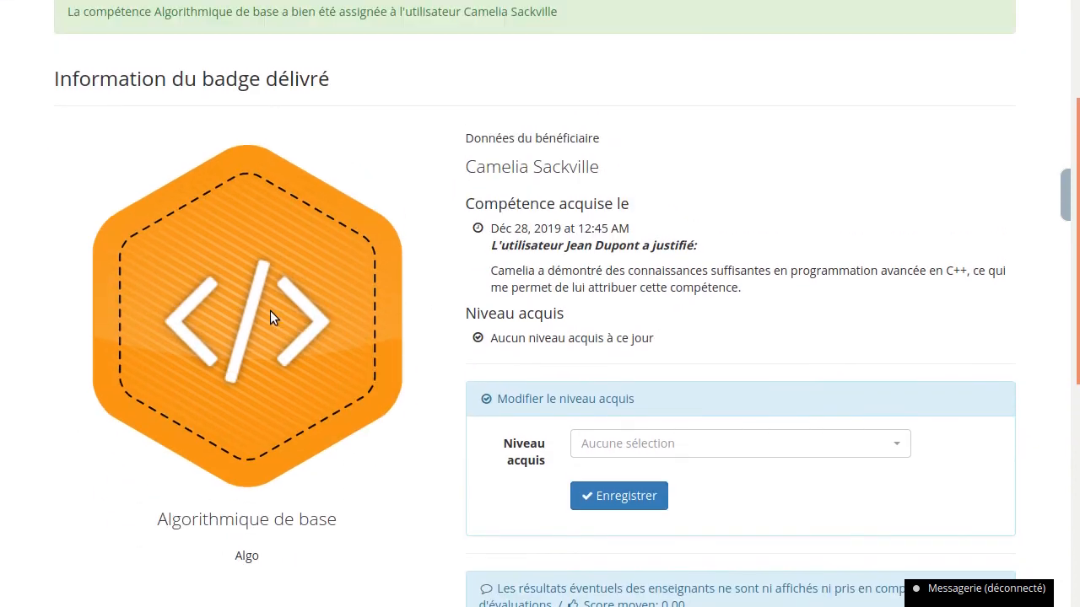
scroll(411, 233, up, 2)
scroll(429, 192, up, 2)
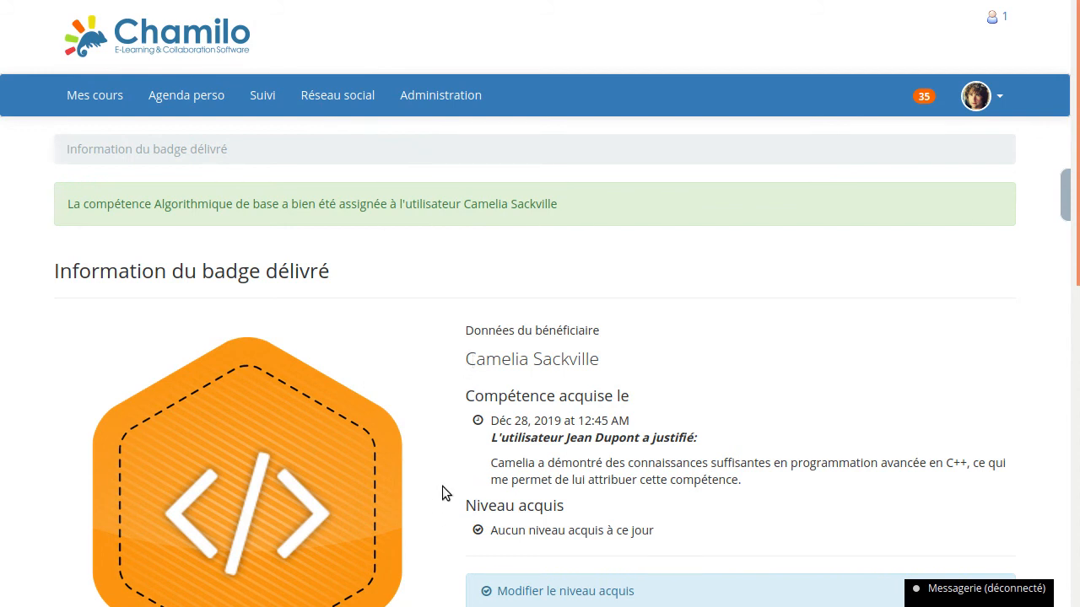
scroll(438, 473, down, 2)
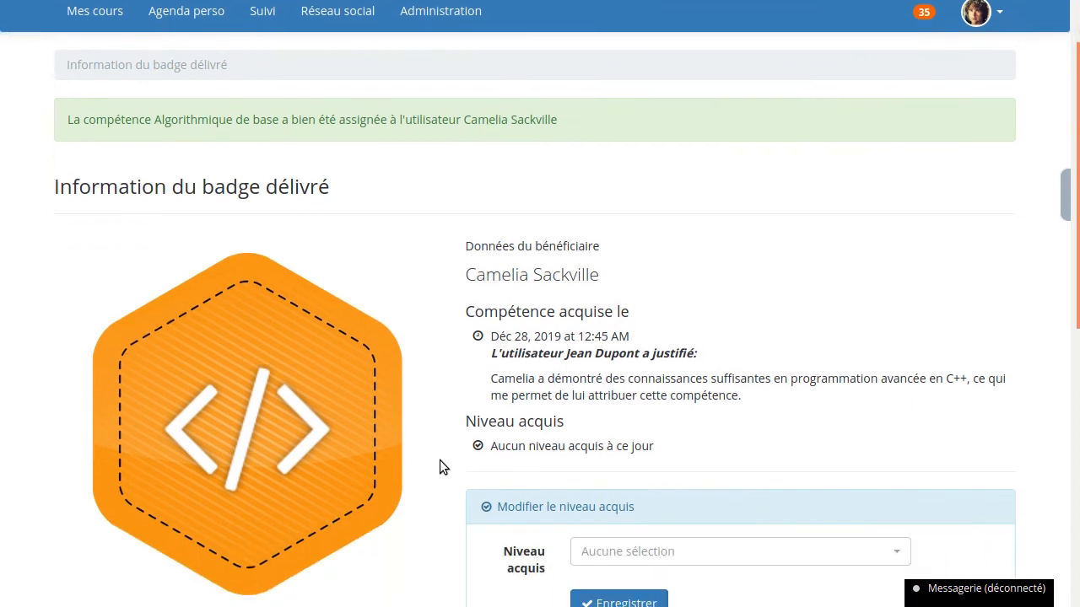
scroll(444, 454, down, 5)
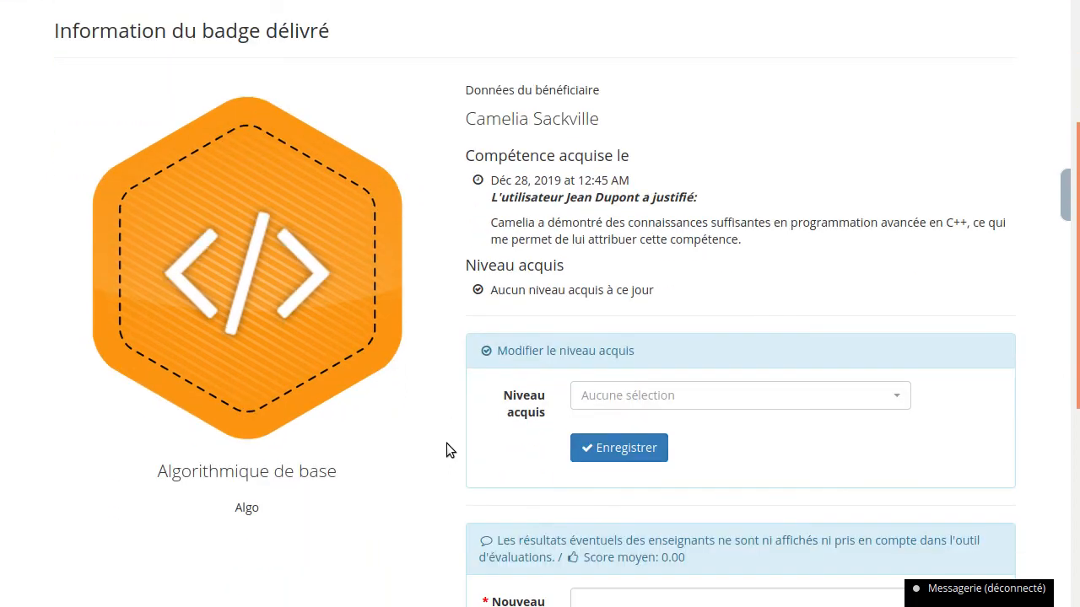
scroll(445, 441, up, 5)
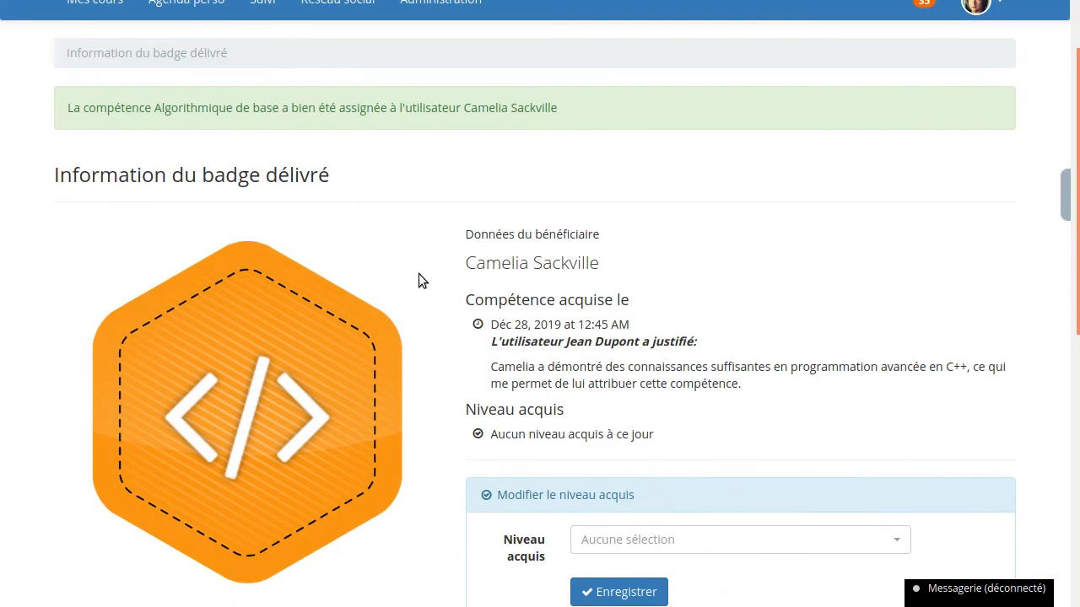
scroll(417, 266, up, 1)
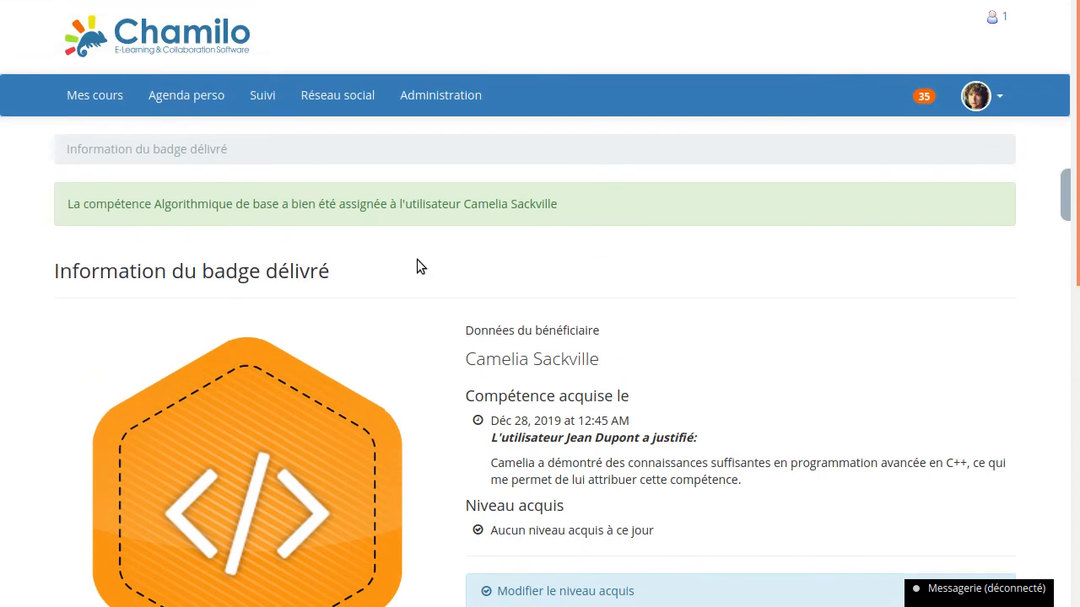
- Open the skill level management page from the administration and highlight the Compétences d'organisation entry in the skills list
click(423, 87)
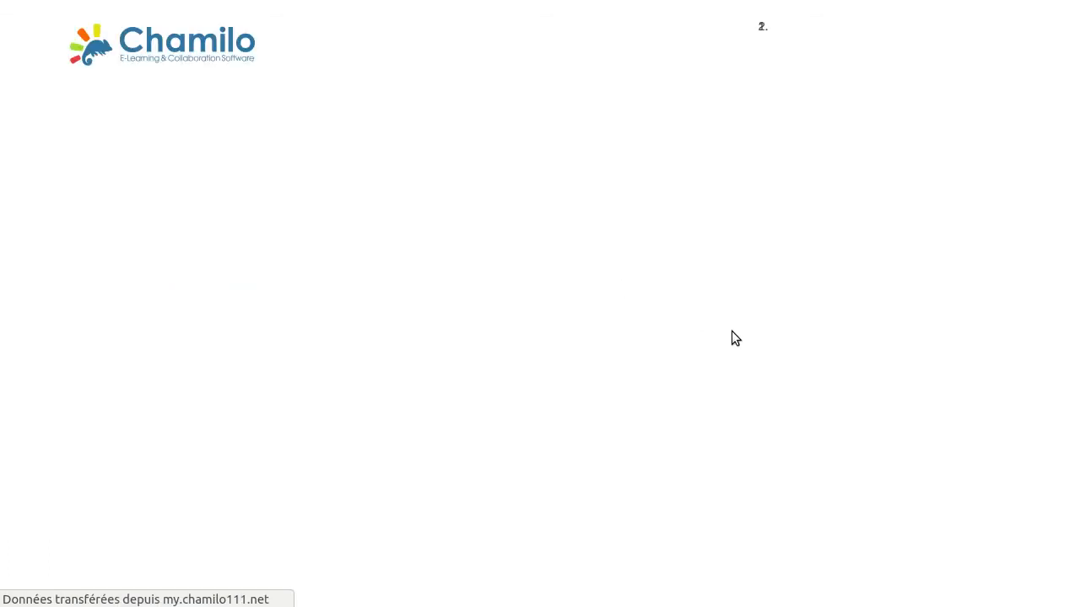
scroll(603, 329, down, 8)
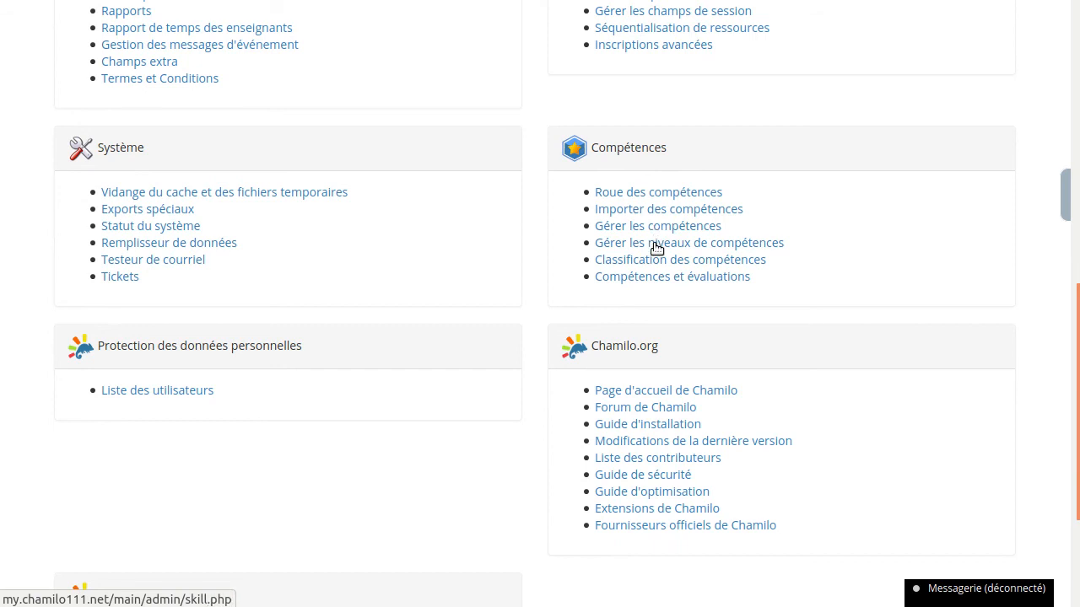
click(656, 244)
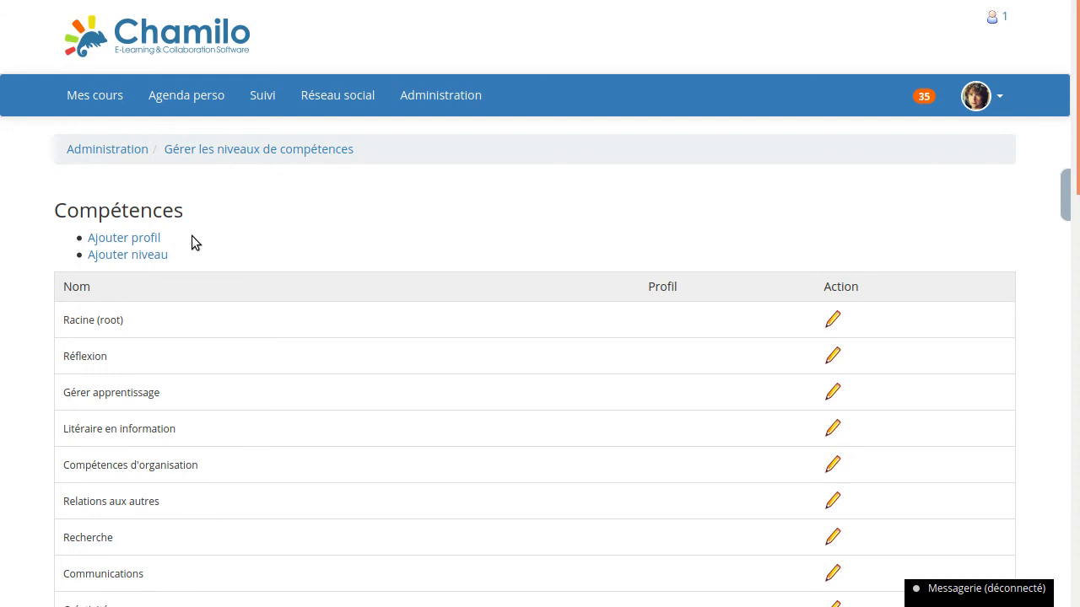
double_click(121, 467)
drag(125, 465, 246, 462)
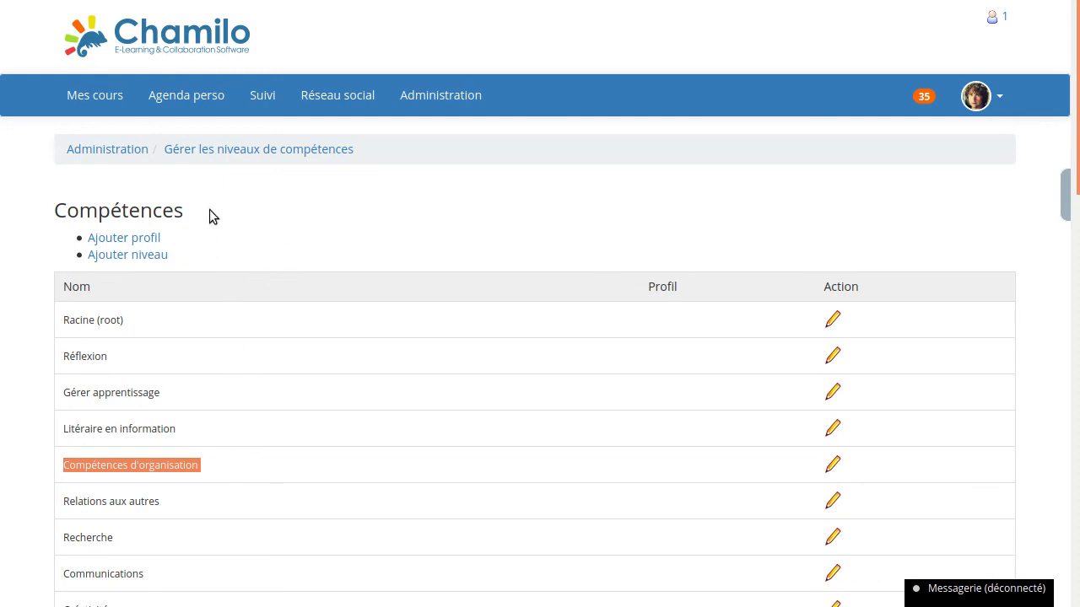
- Return to the administration and open the Compétences et évaluations overview
click(139, 155)
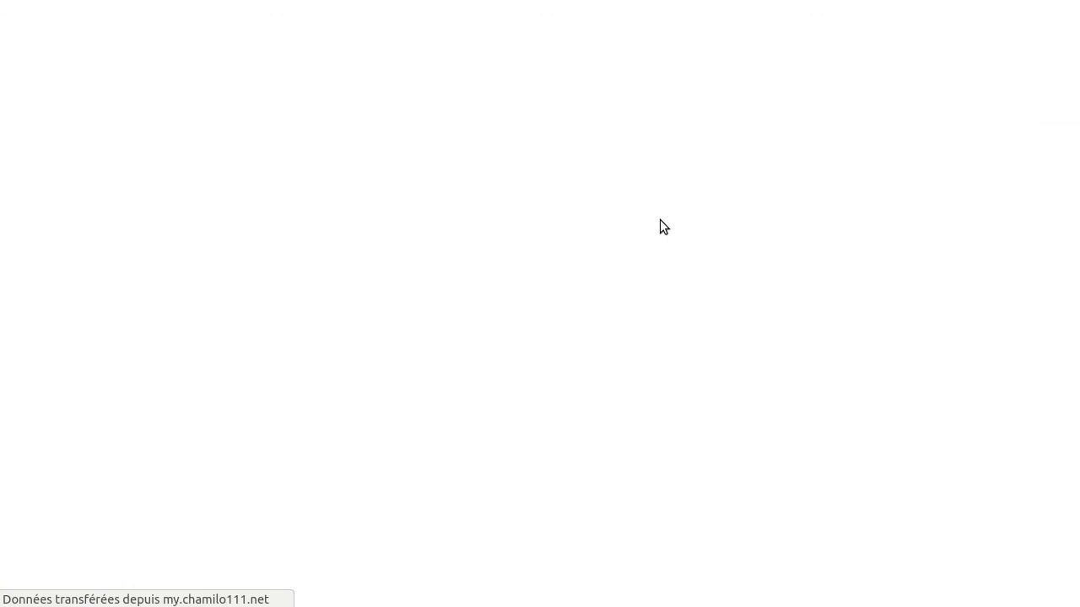
scroll(731, 243, down, 7)
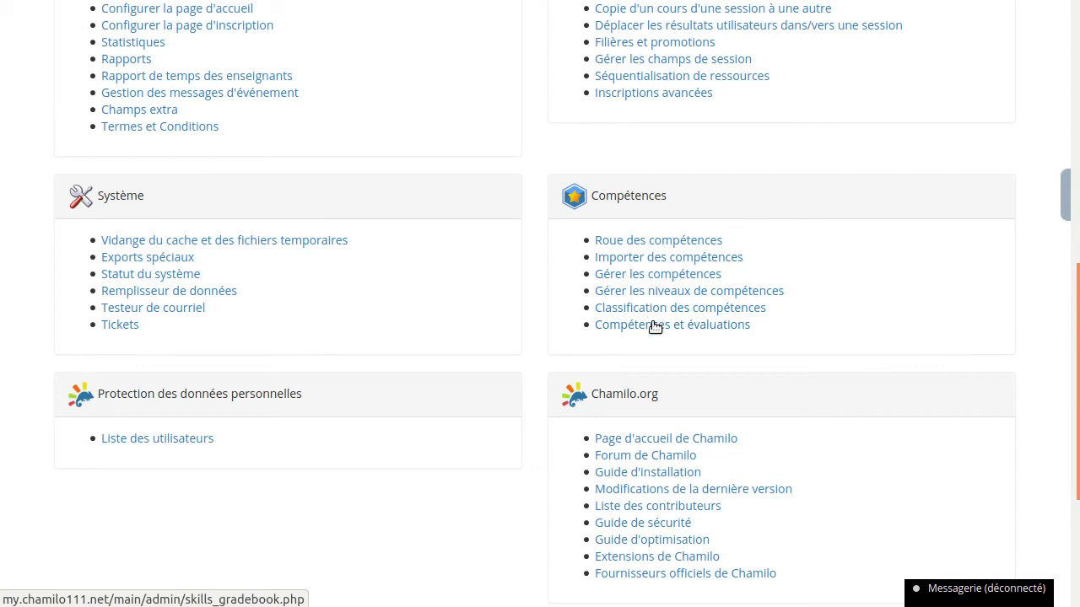
click(742, 328)
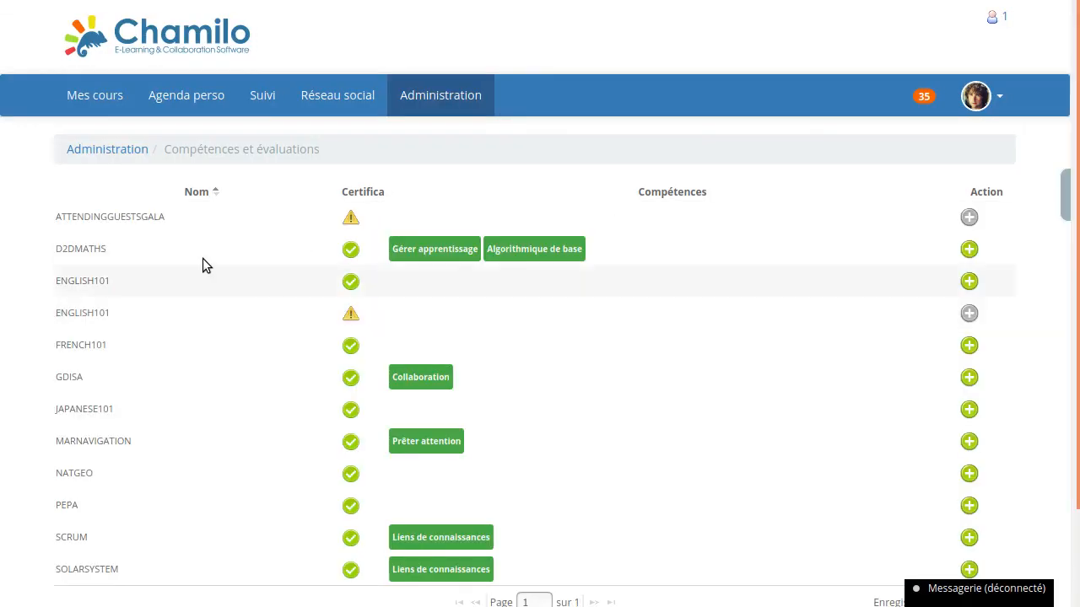
- View the ATTENDINGGUESTSGALA course's assessments, and widen the Certificats column back in the skills and assessments overview
click(87, 221)
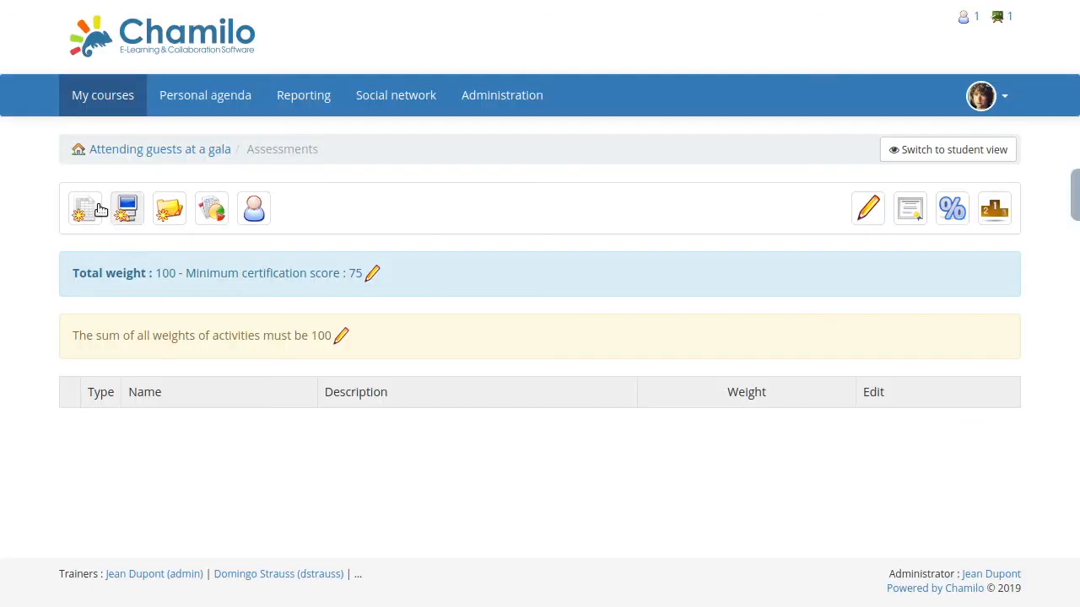
key(alt+Left)
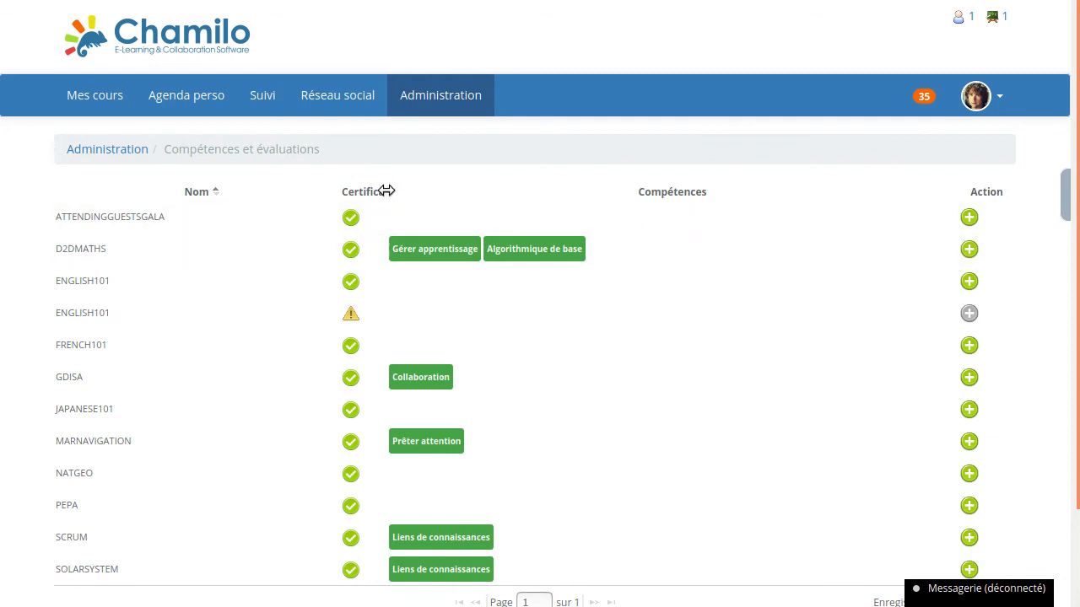
drag(386, 193, 401, 192)
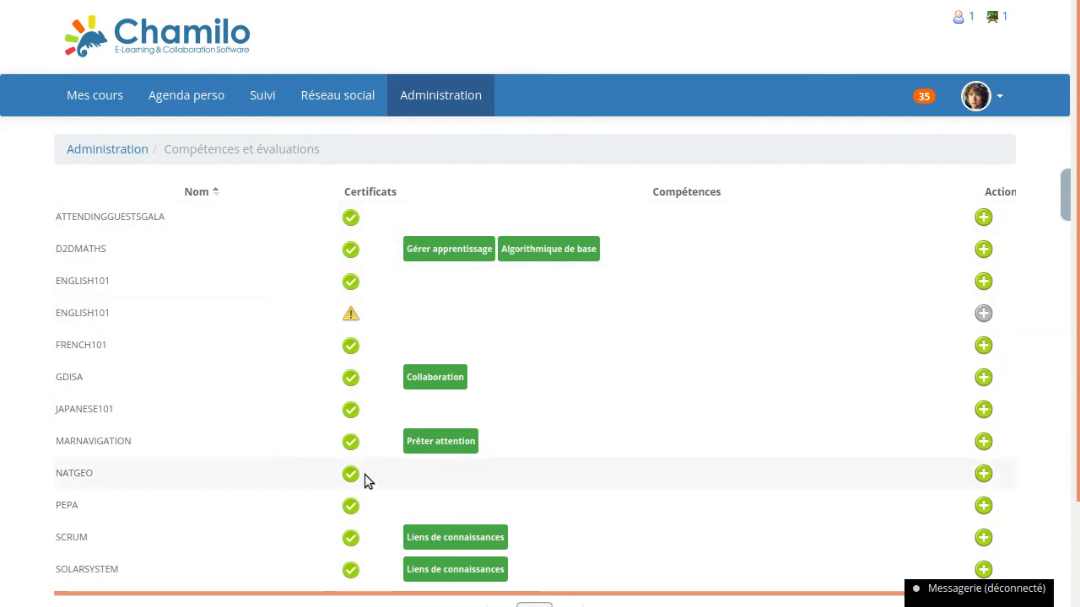
- Review the courses' certificates and linked skills in the overview, then return to the administration and open Gérer les compétences
mouse_move(353, 372)
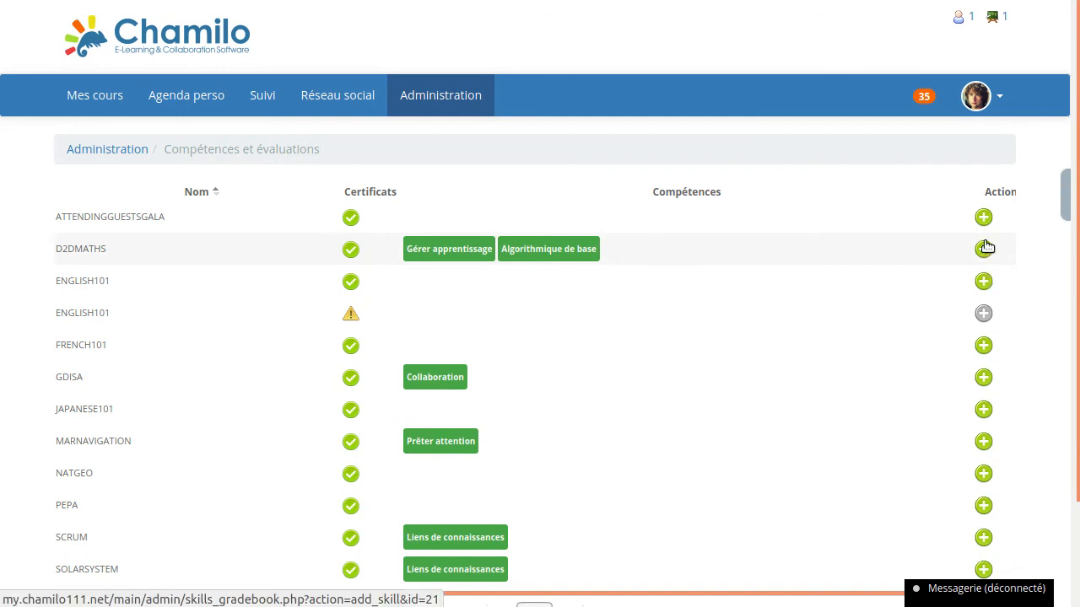
scroll(622, 312, down, 2)
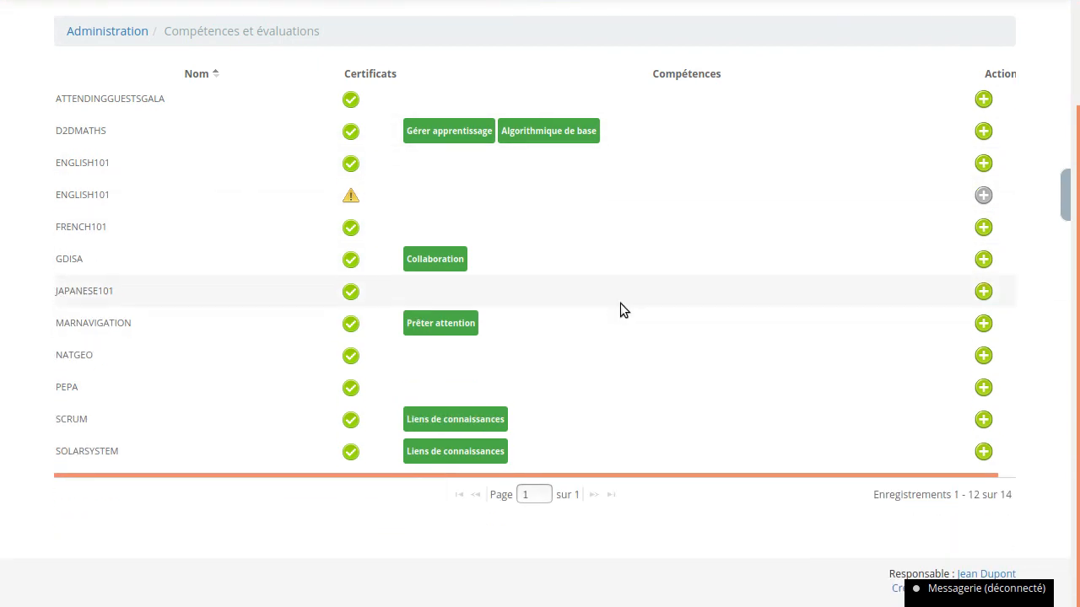
scroll(620, 303, up, 2)
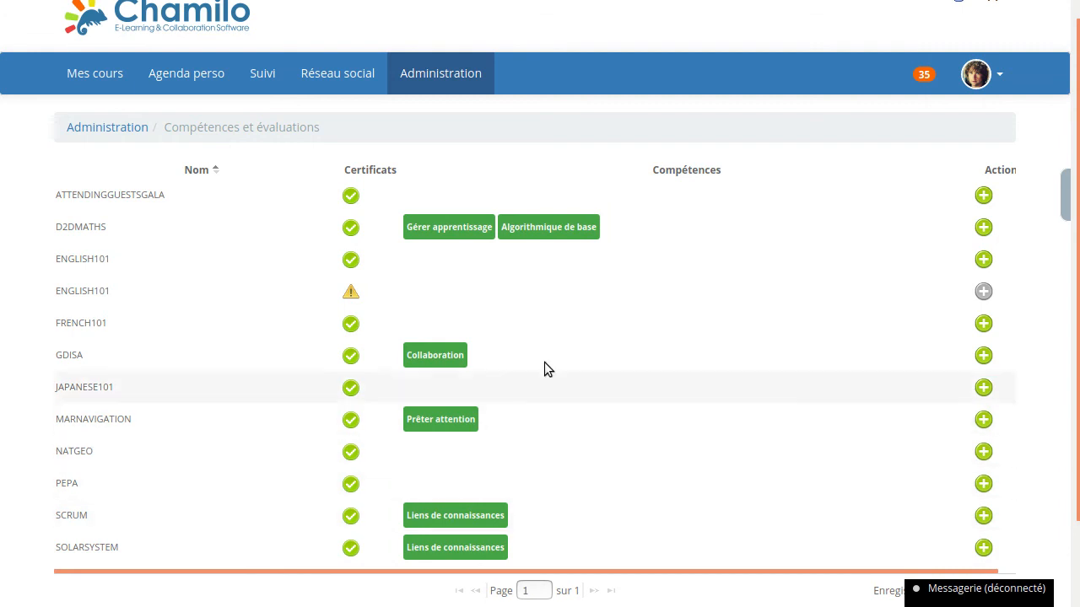
click(123, 132)
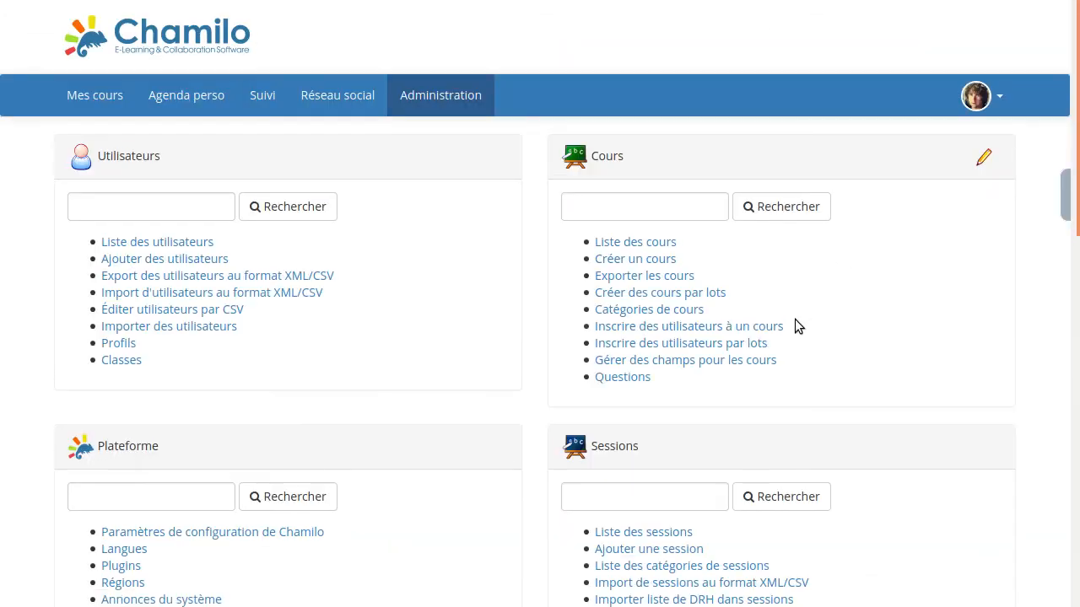
scroll(795, 319, down, 3)
scroll(716, 352, down, 2)
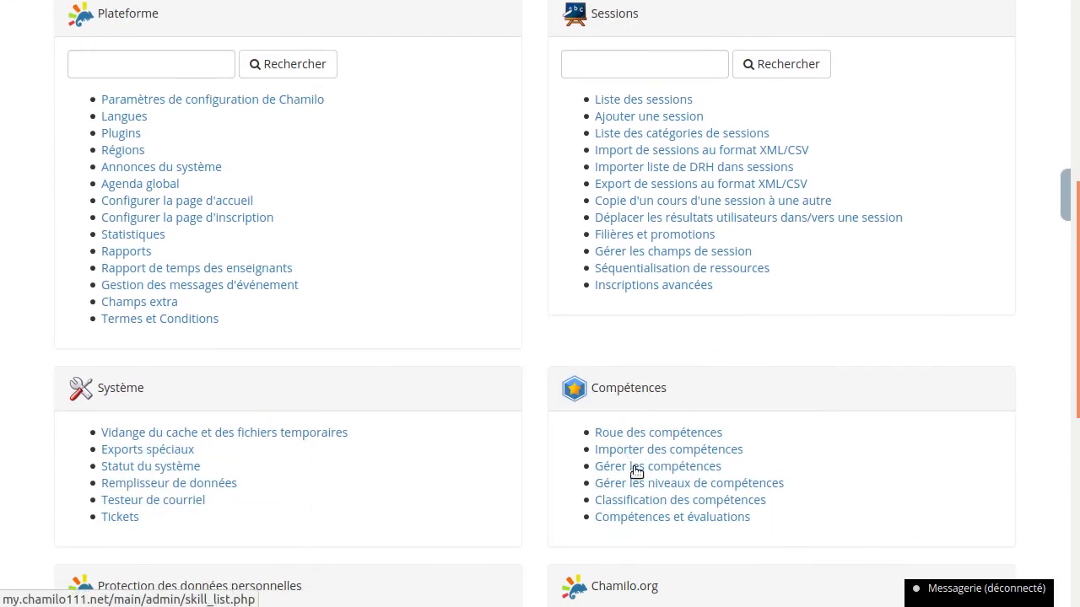
click(634, 471)
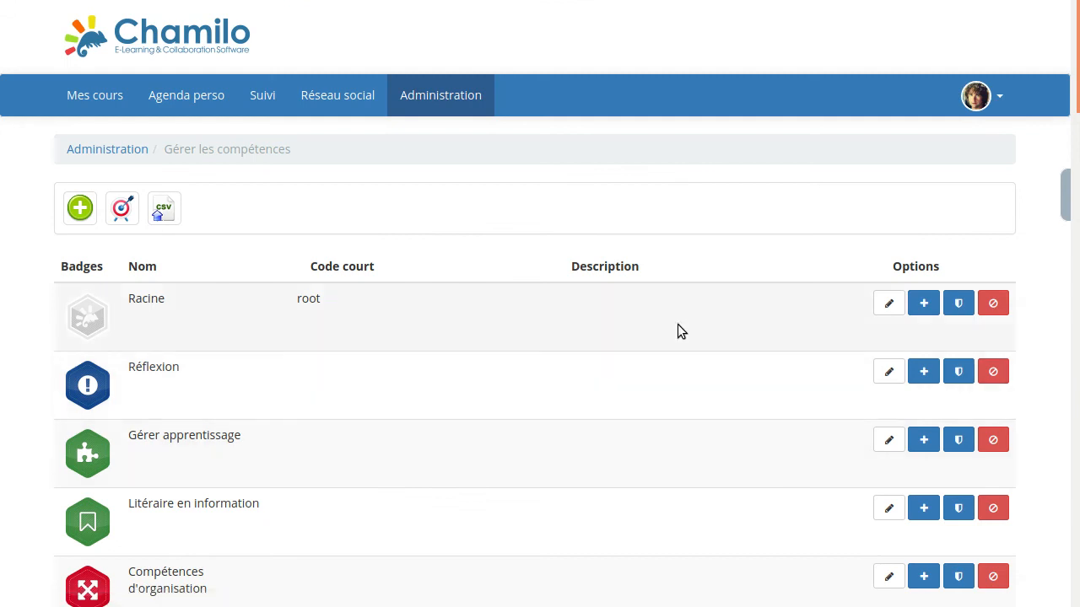
- Look through the skills list with its badges and per-skill options, and return to its beginning
scroll(591, 321, down, 2)
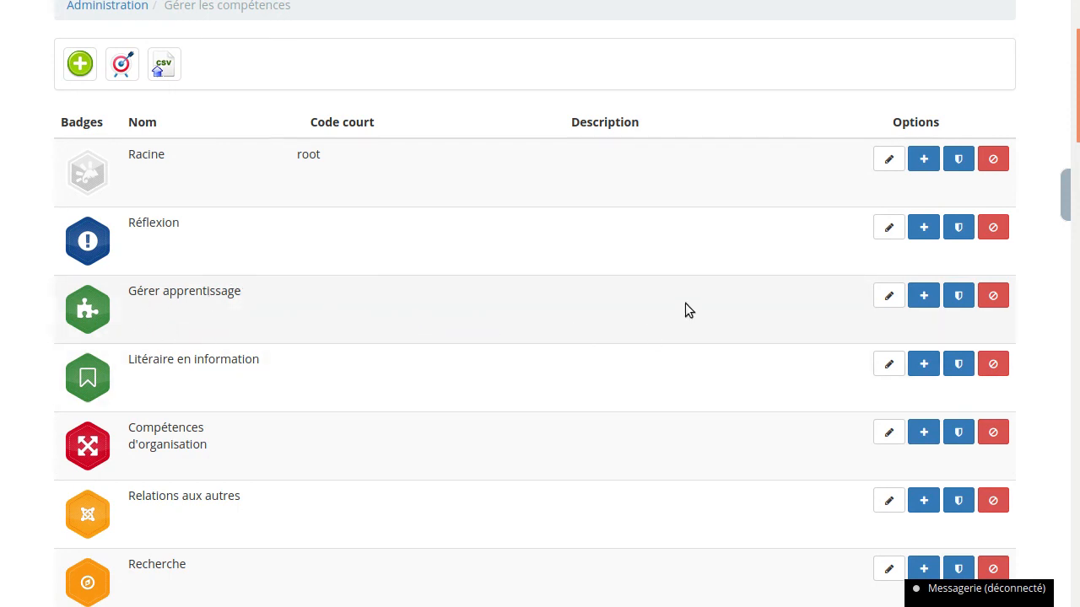
scroll(557, 317, down, 8)
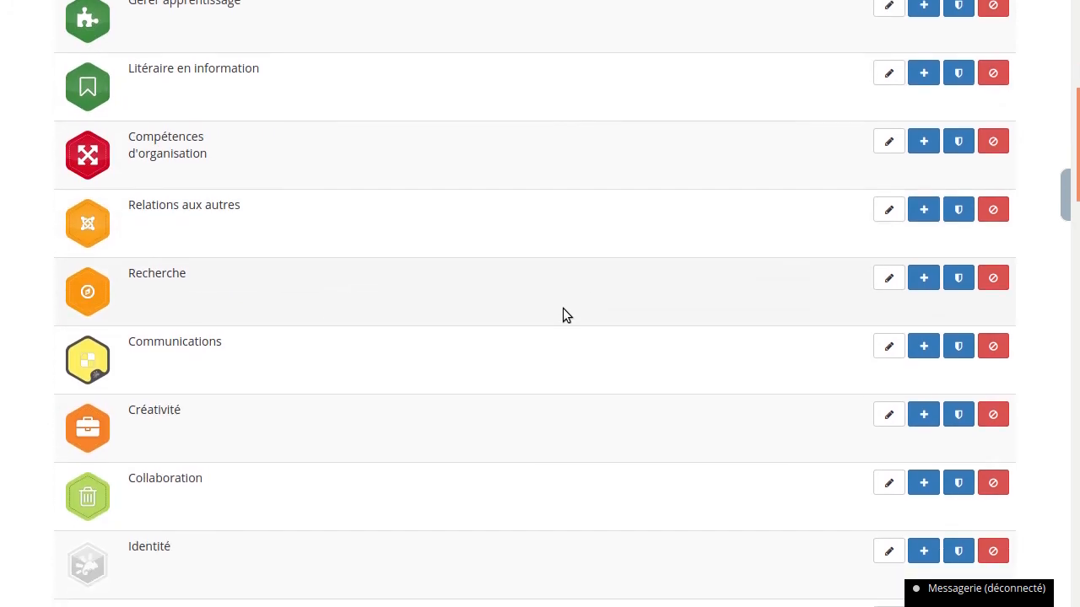
scroll(569, 302, up, 9)
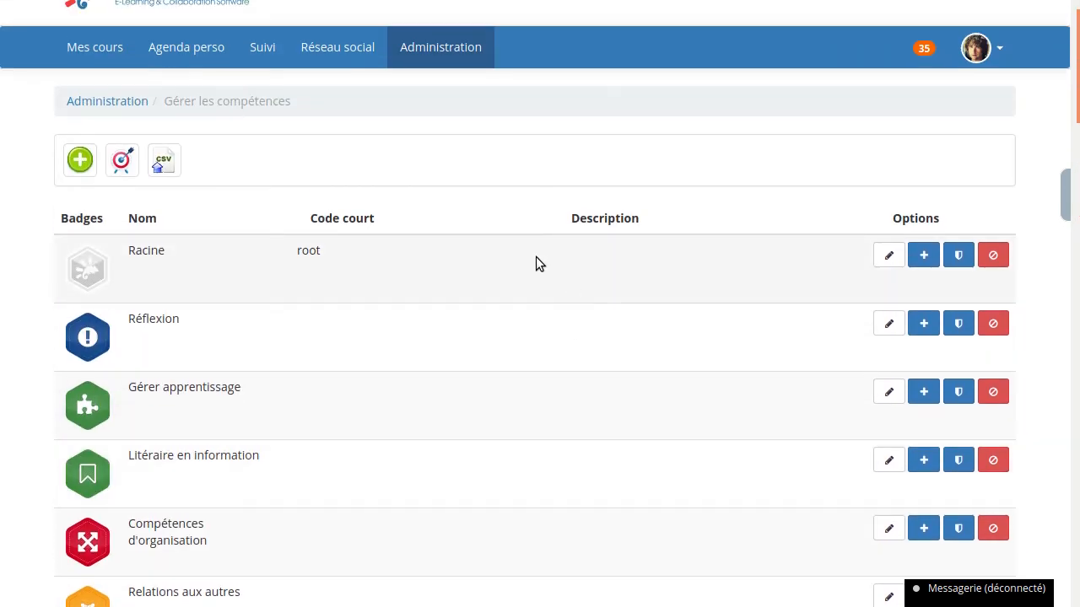
scroll(509, 207, up, 1)
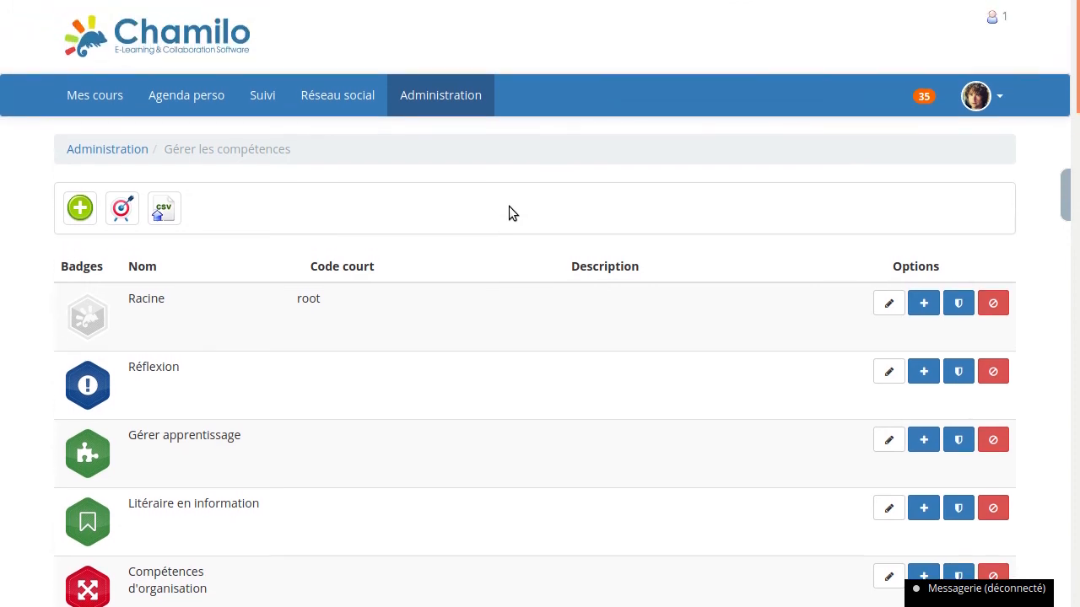